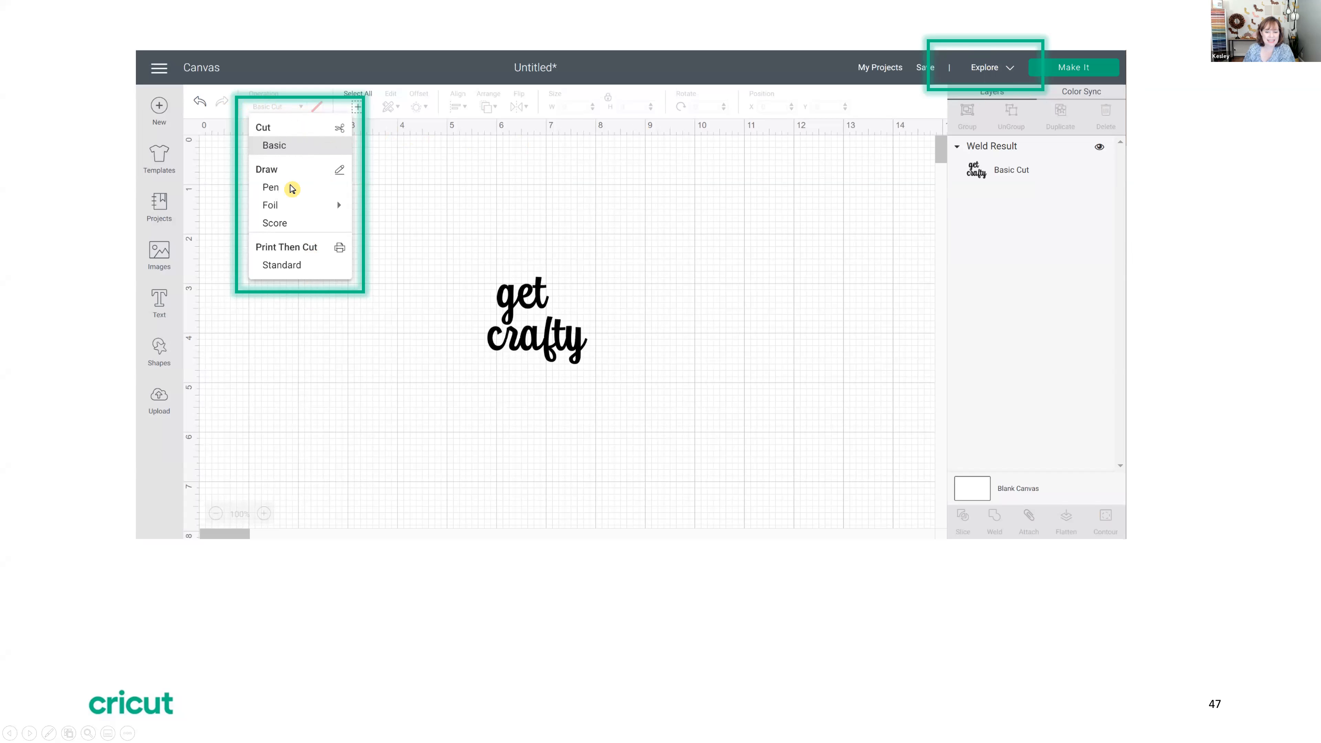
click(364, 257)
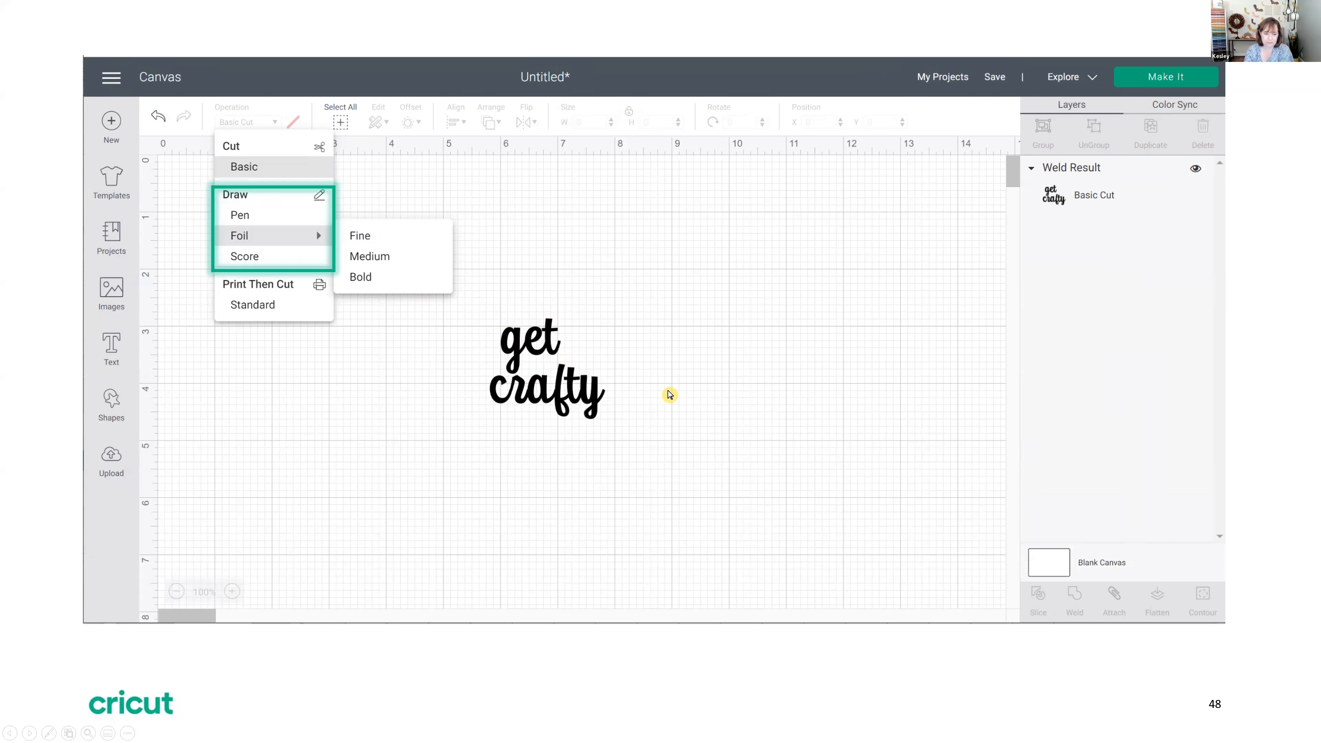
key(Right)
key(Right)
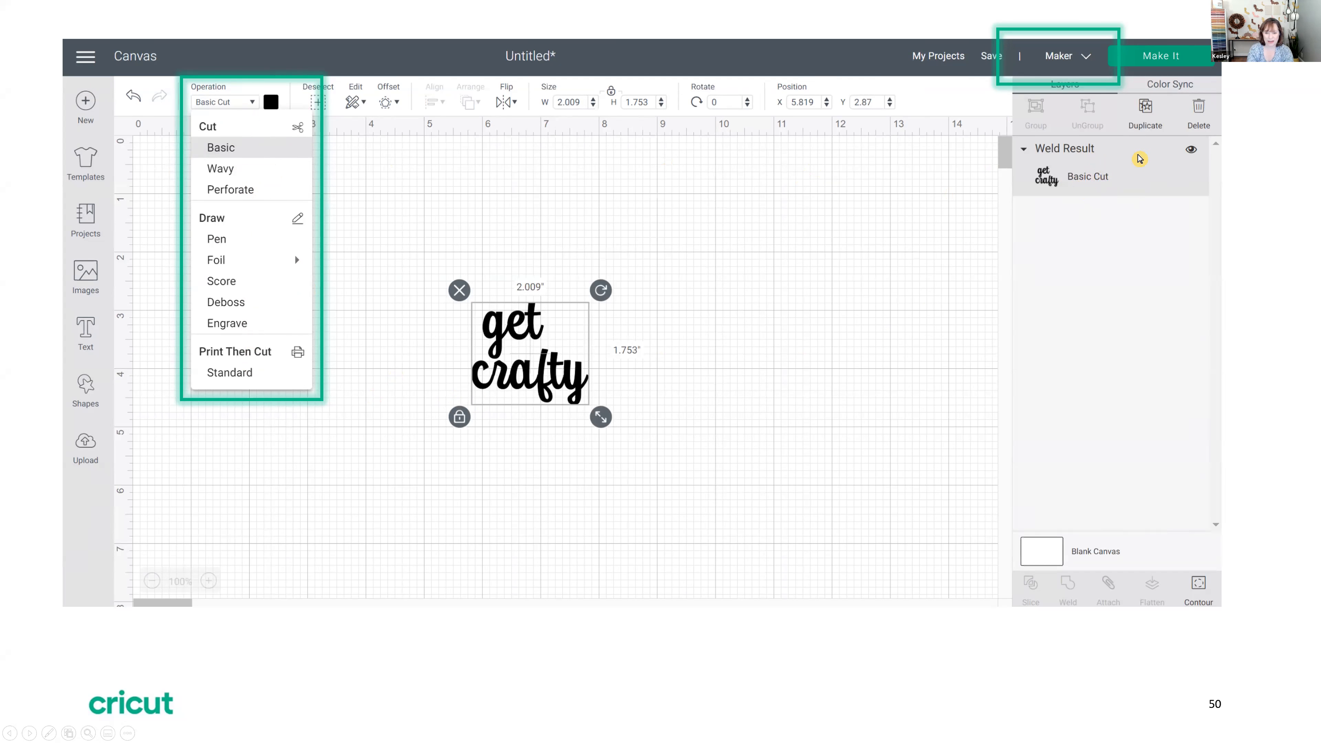
key(Right)
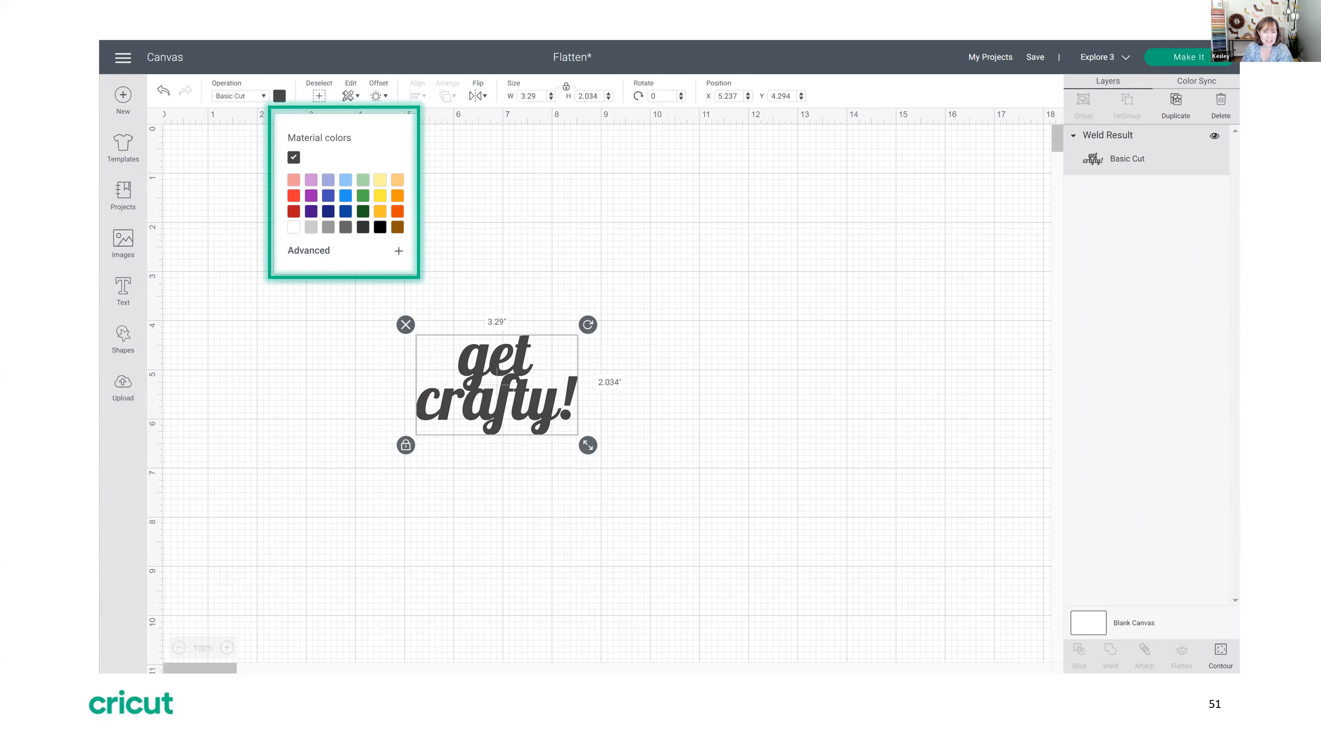
click(542, 387)
click(542, 387)
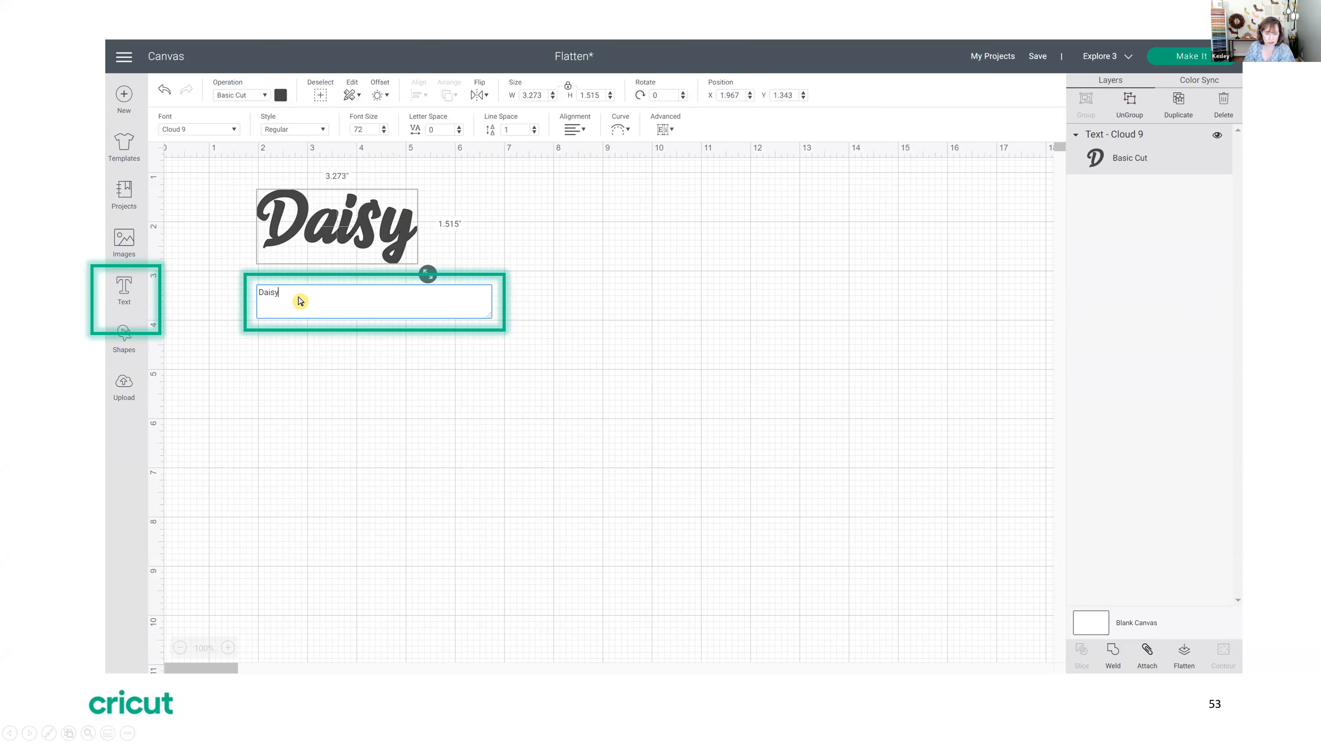
click(404, 235)
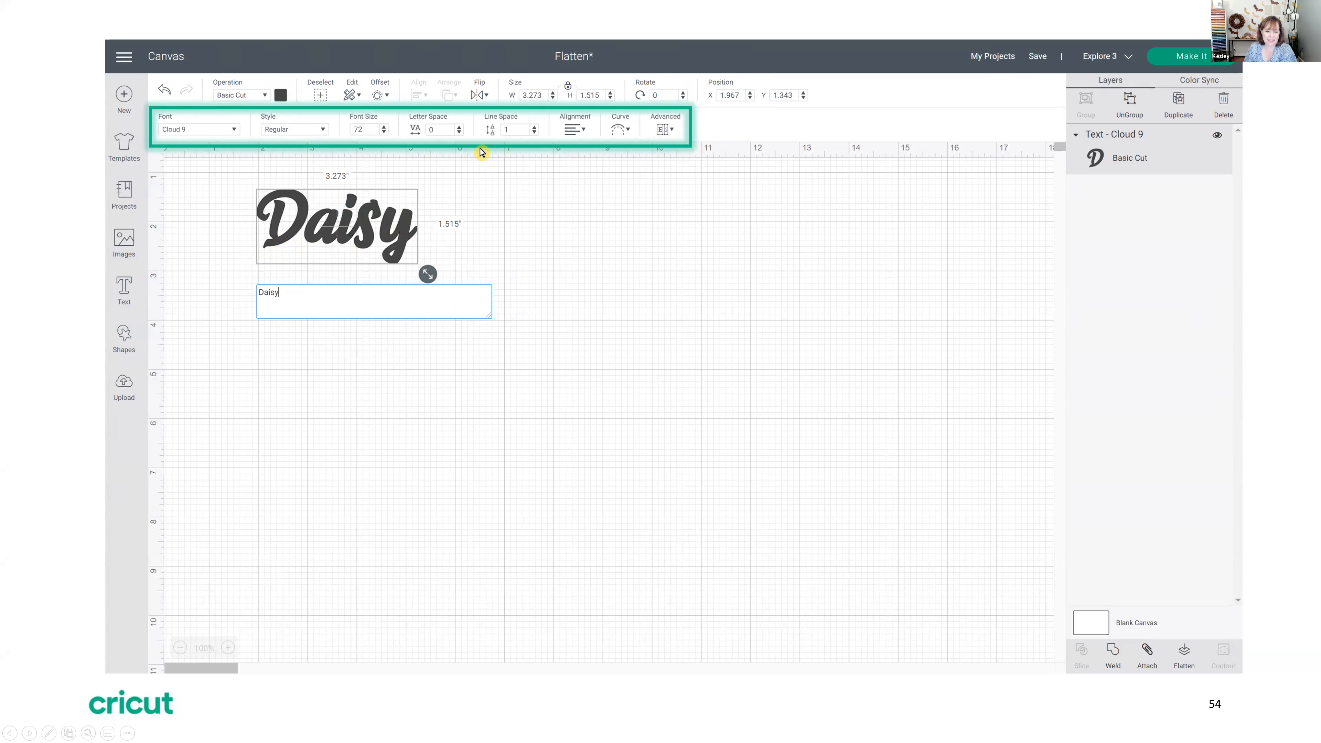
key(Right)
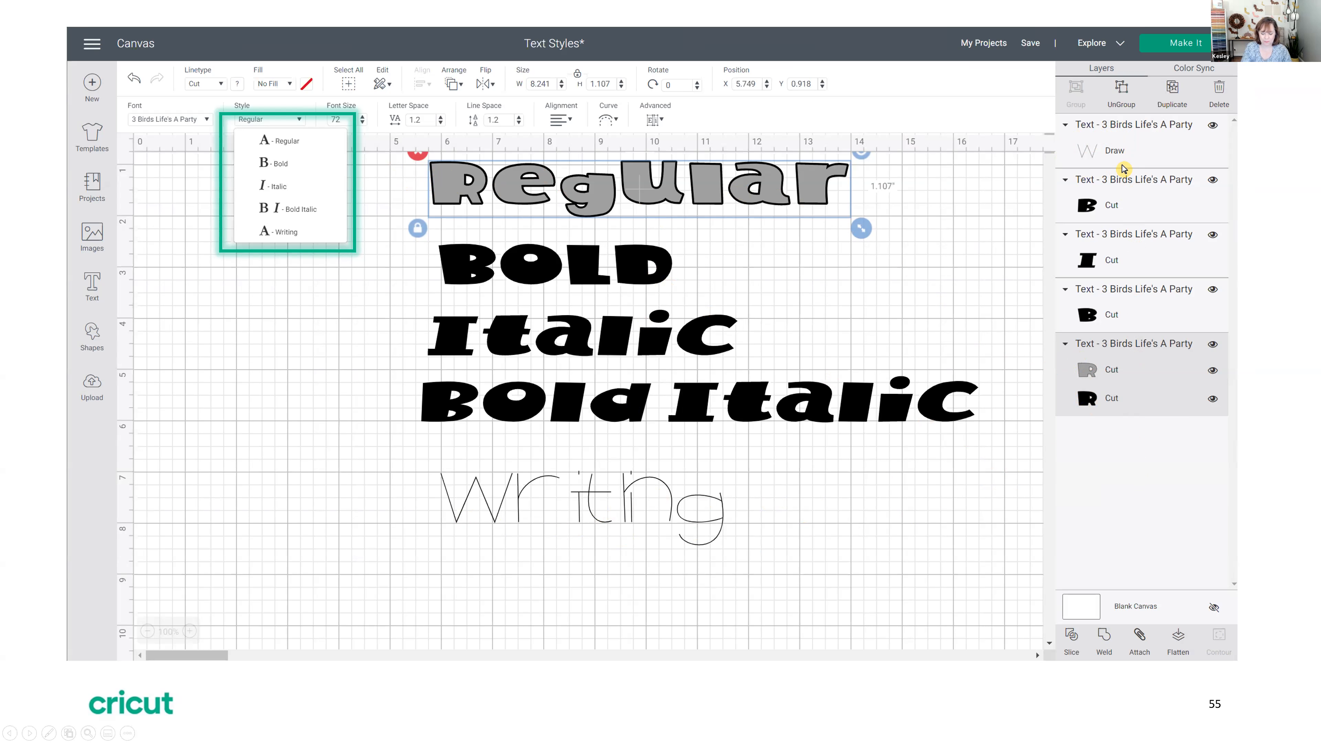
key(Right)
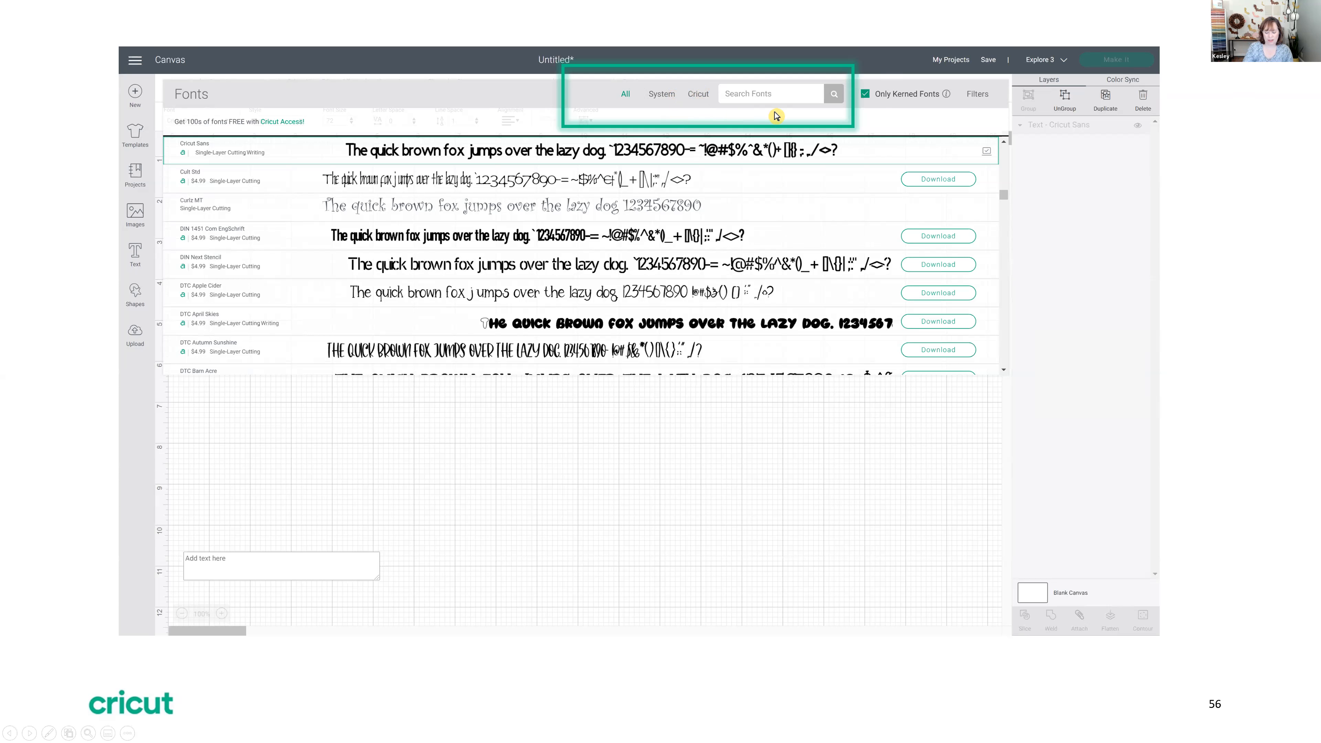
key(Right)
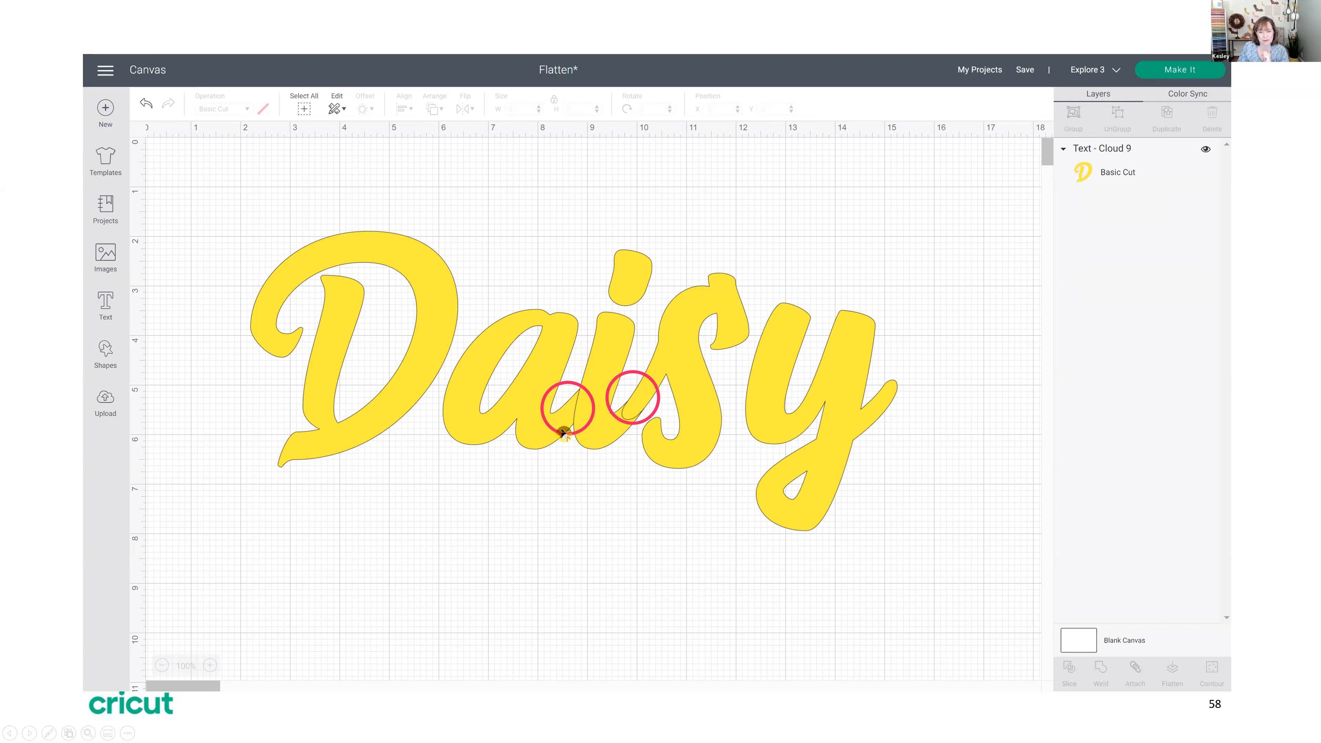
click(573, 416)
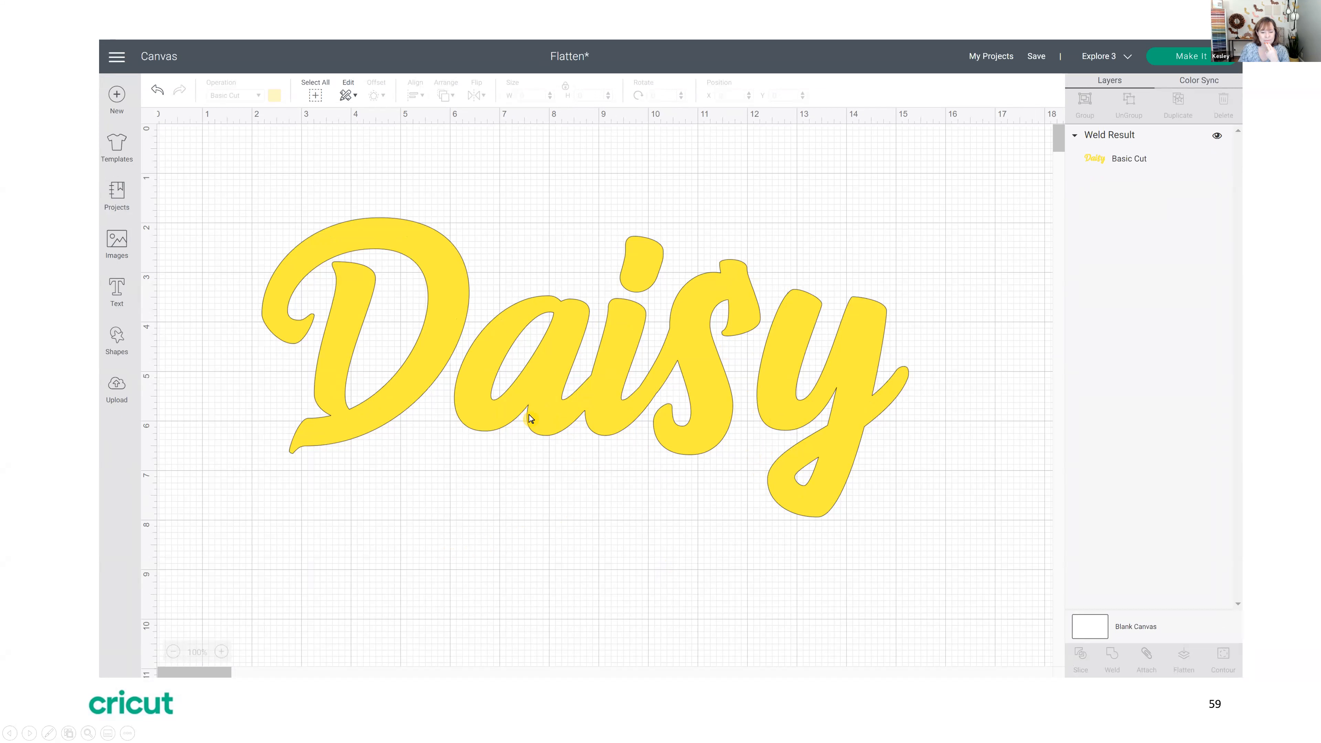
click(756, 405)
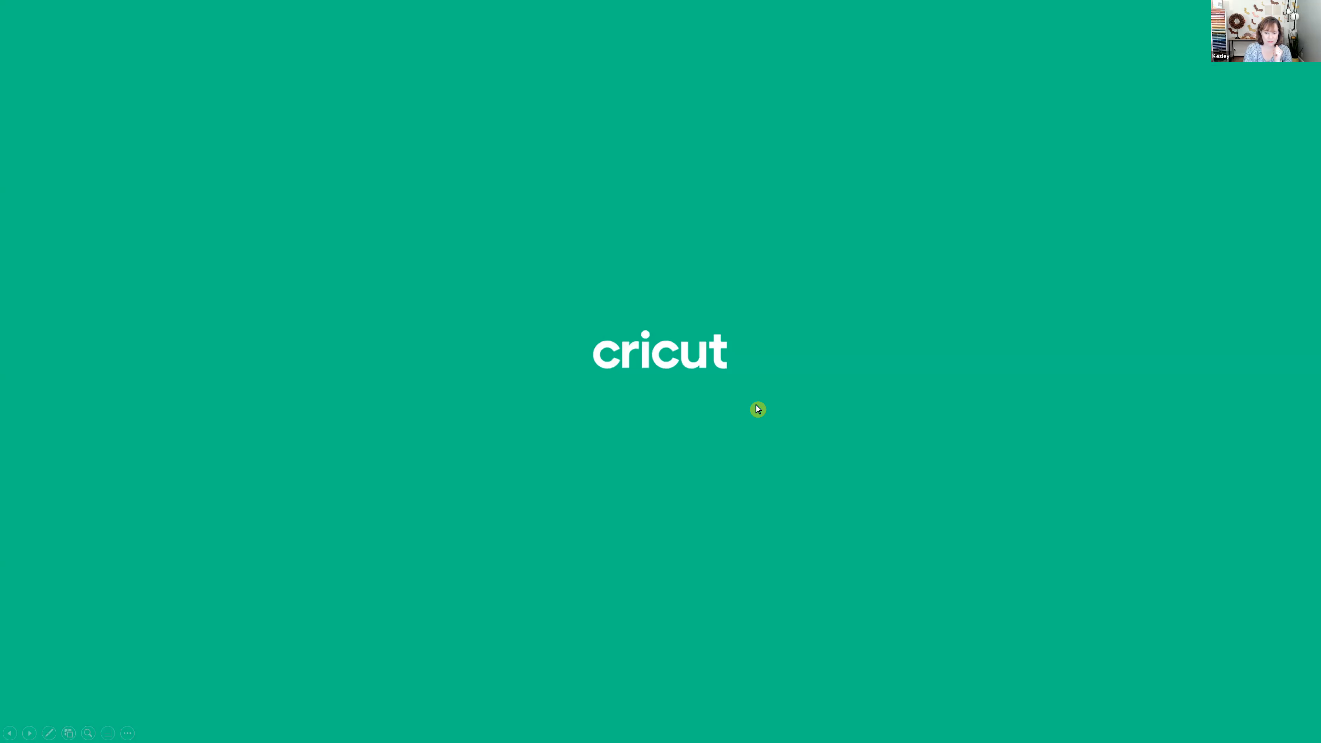
click(757, 409)
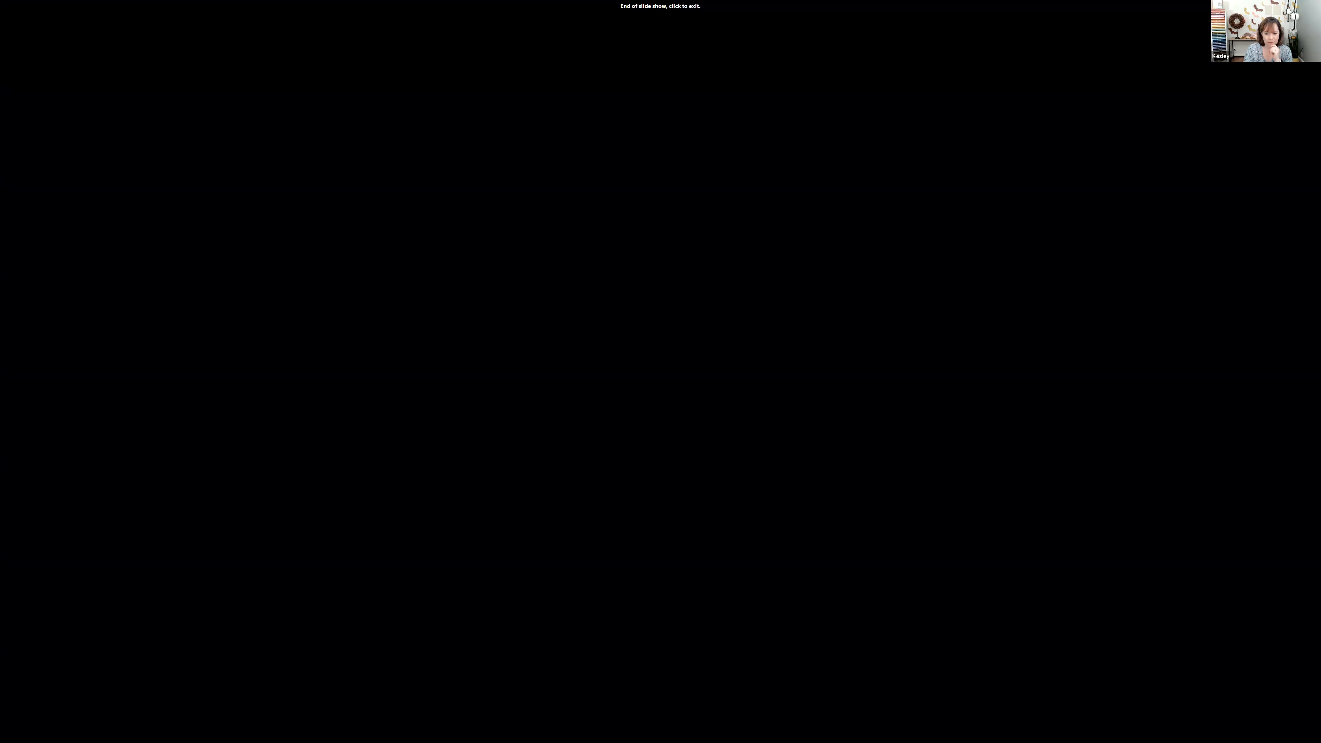
click(756, 405)
scroll(734, 407, up, 4)
scroll(734, 406, up, 2)
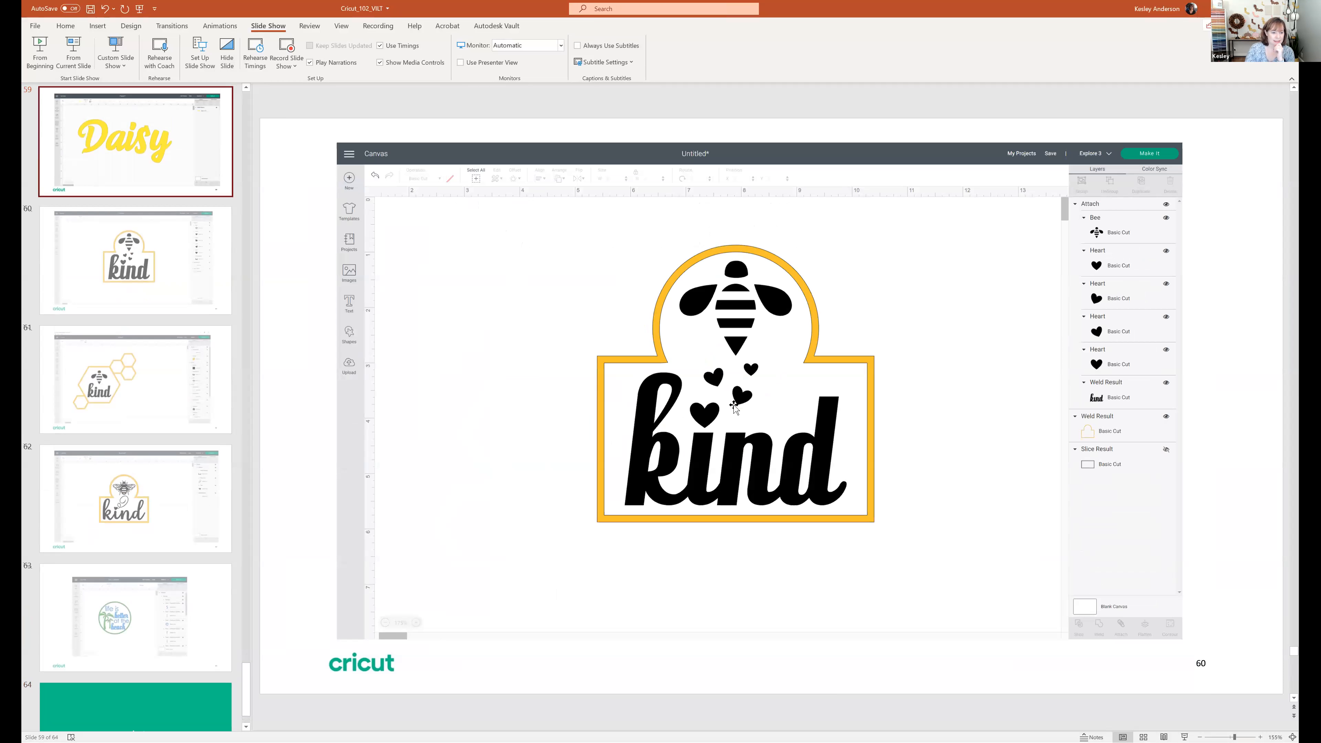
scroll(732, 405, down, 1)
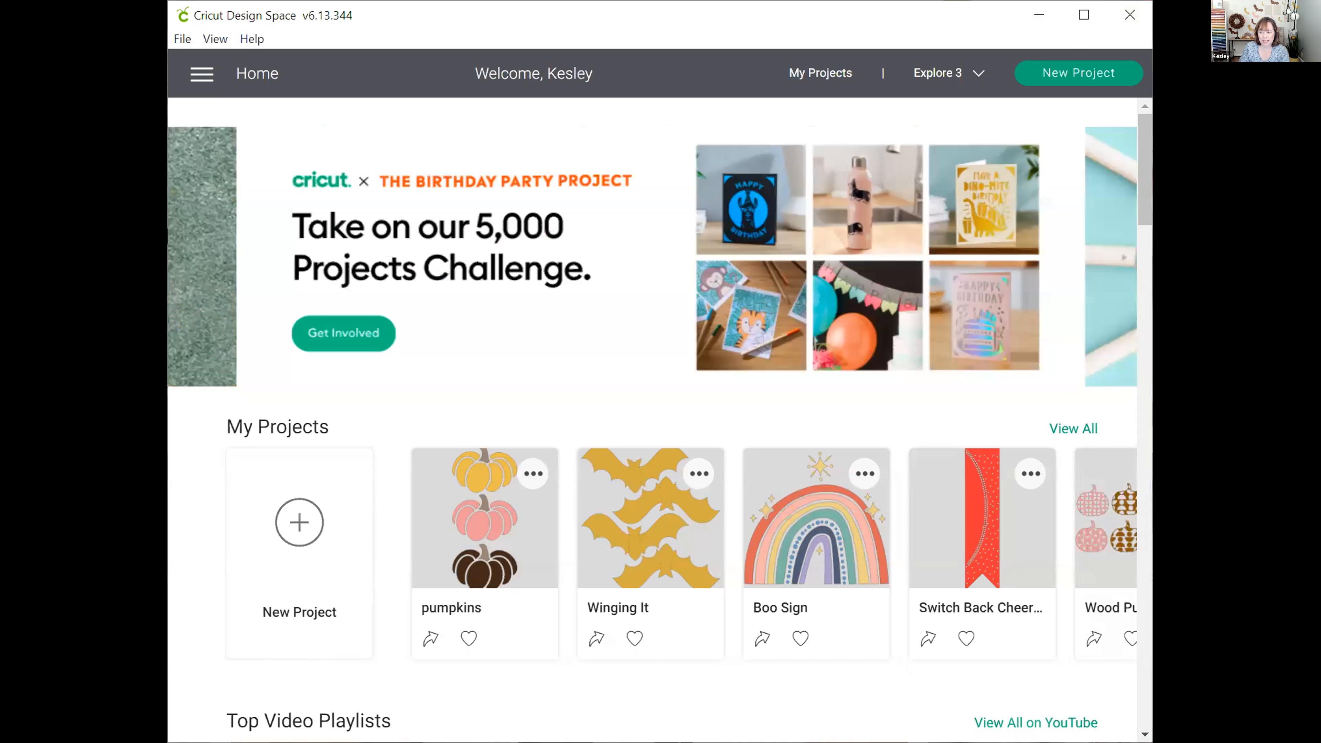
Start a new project in Cricut Design Space with the window maximized and show the saved projects.
click(1041, 74)
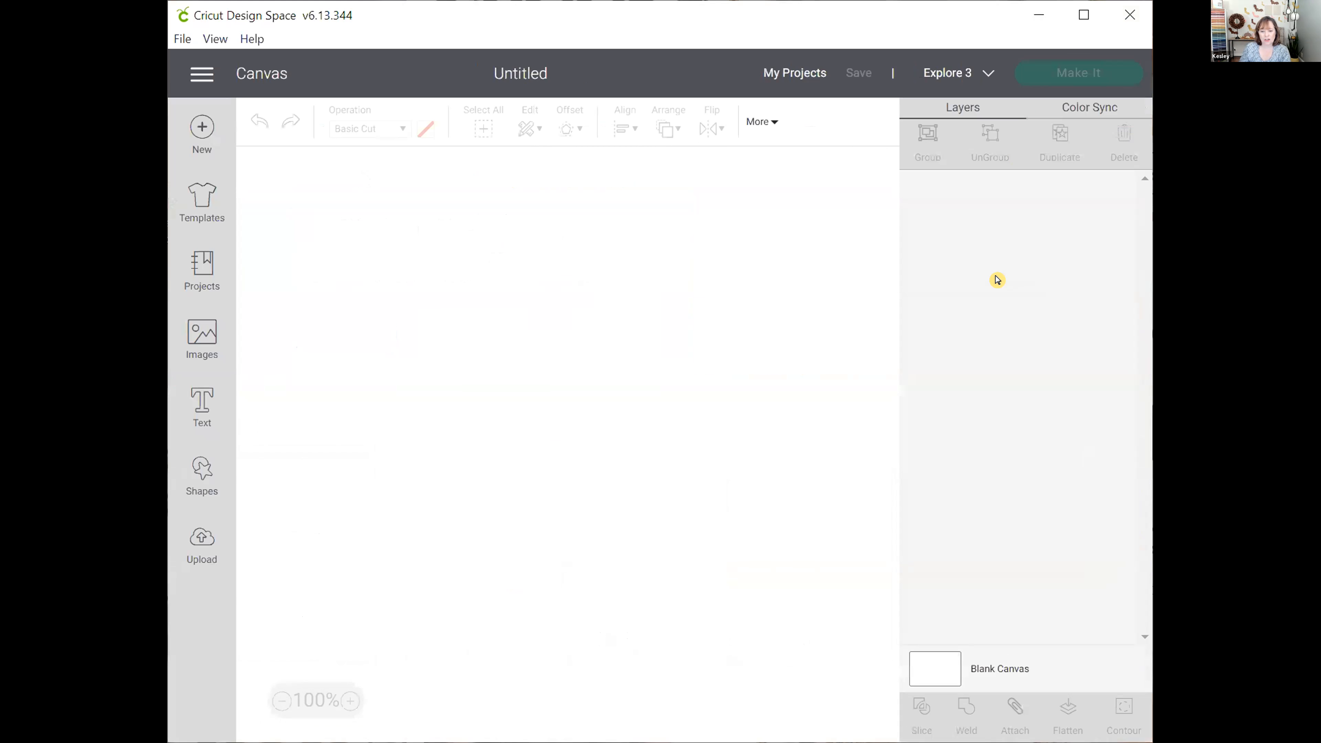
click(1082, 11)
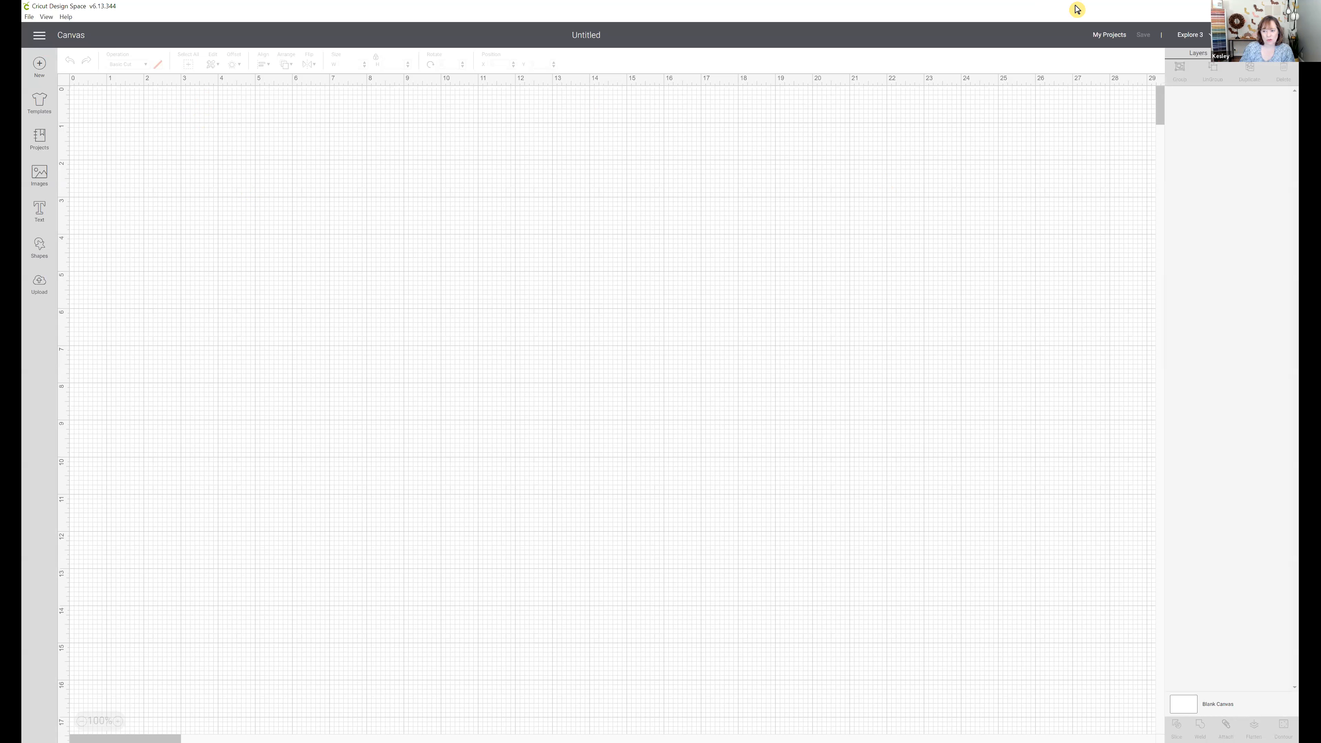
click(1088, 38)
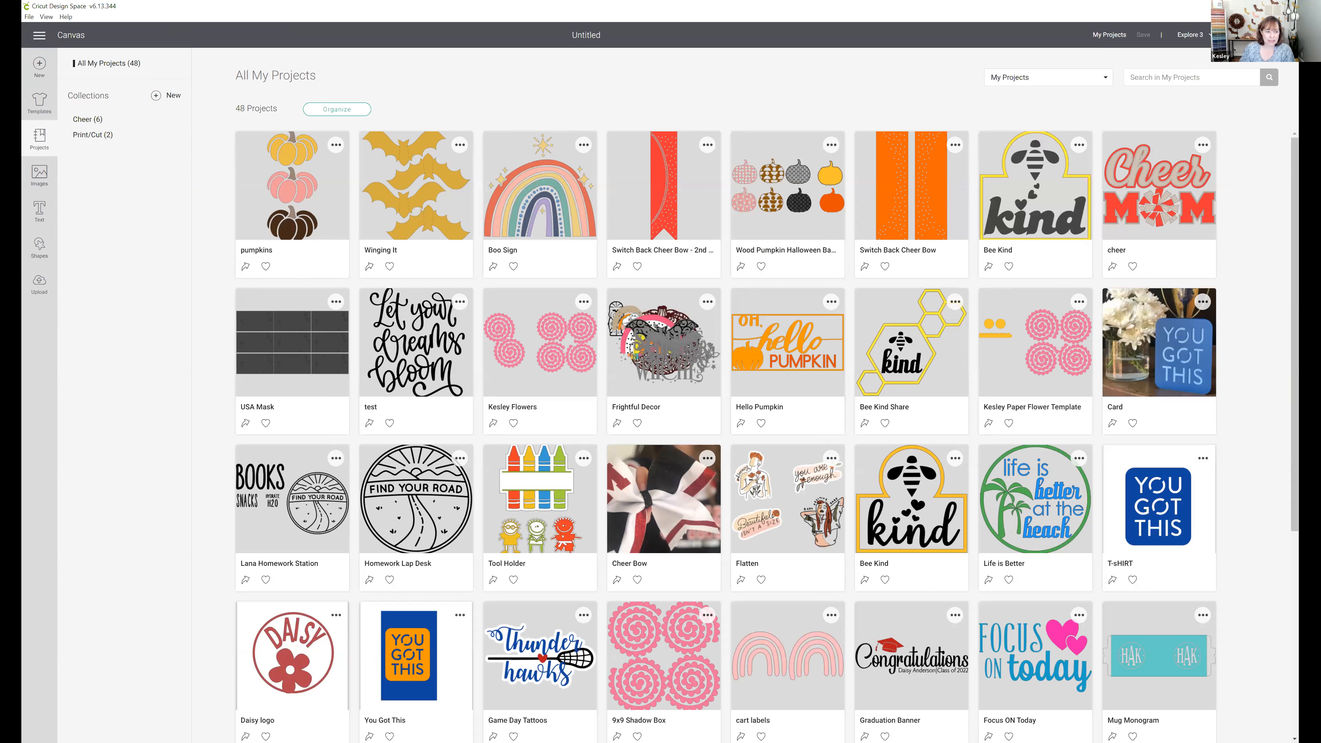
Return to the home page, search the community members for the presenter's full name and open the matching profile.
click(38, 36)
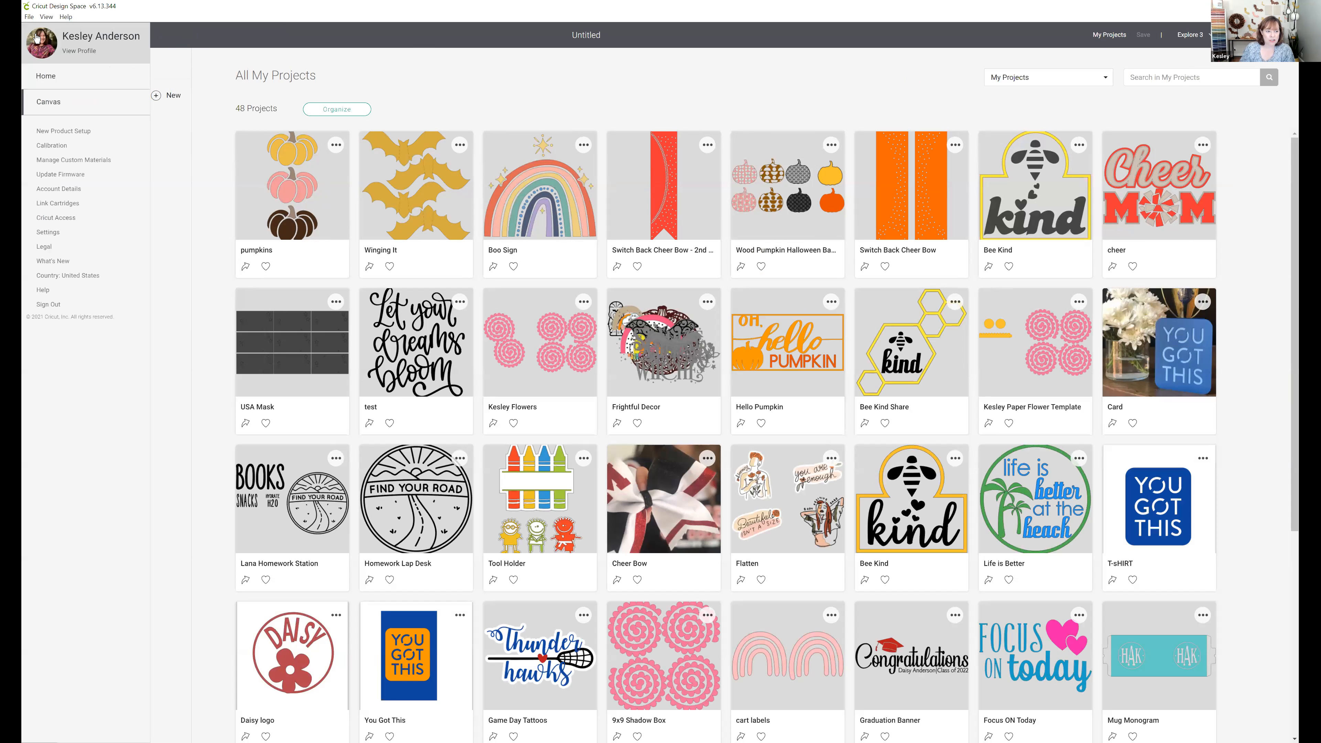
click(46, 77)
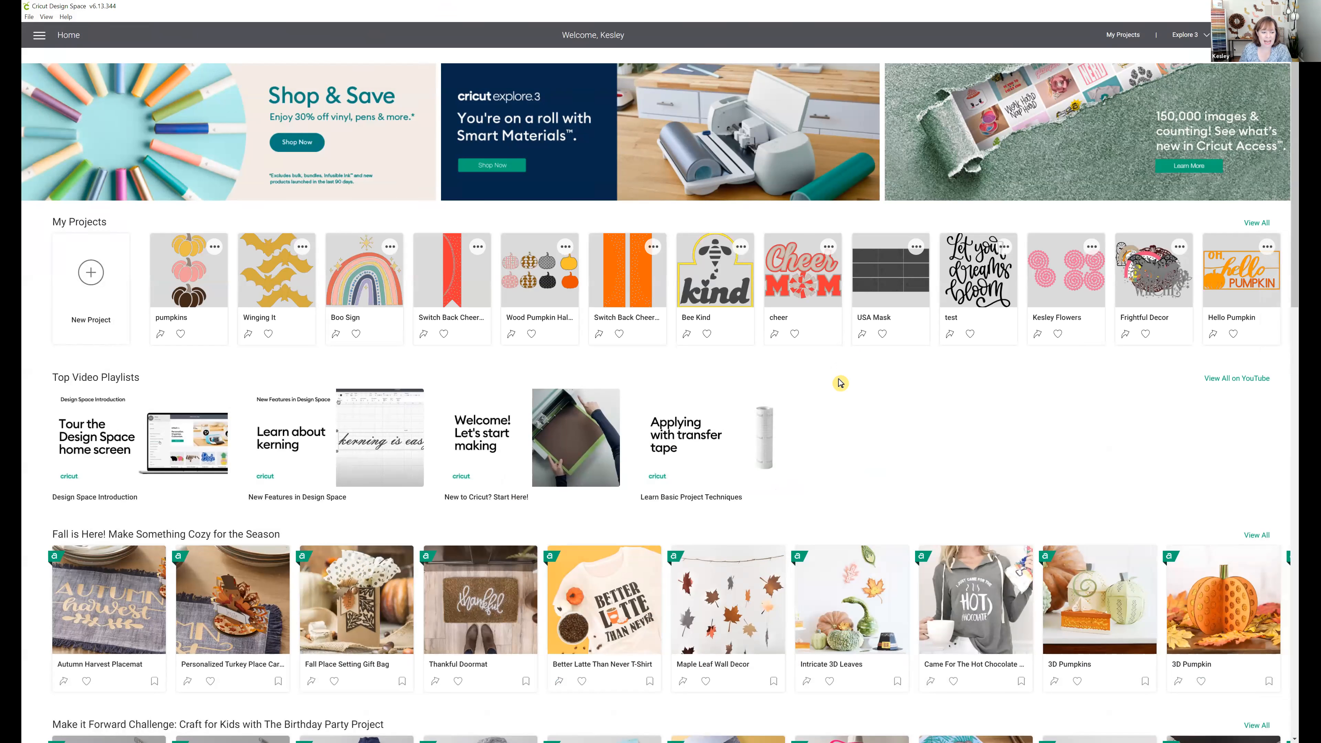
scroll(839, 384, down, 3)
scroll(840, 383, down, 5)
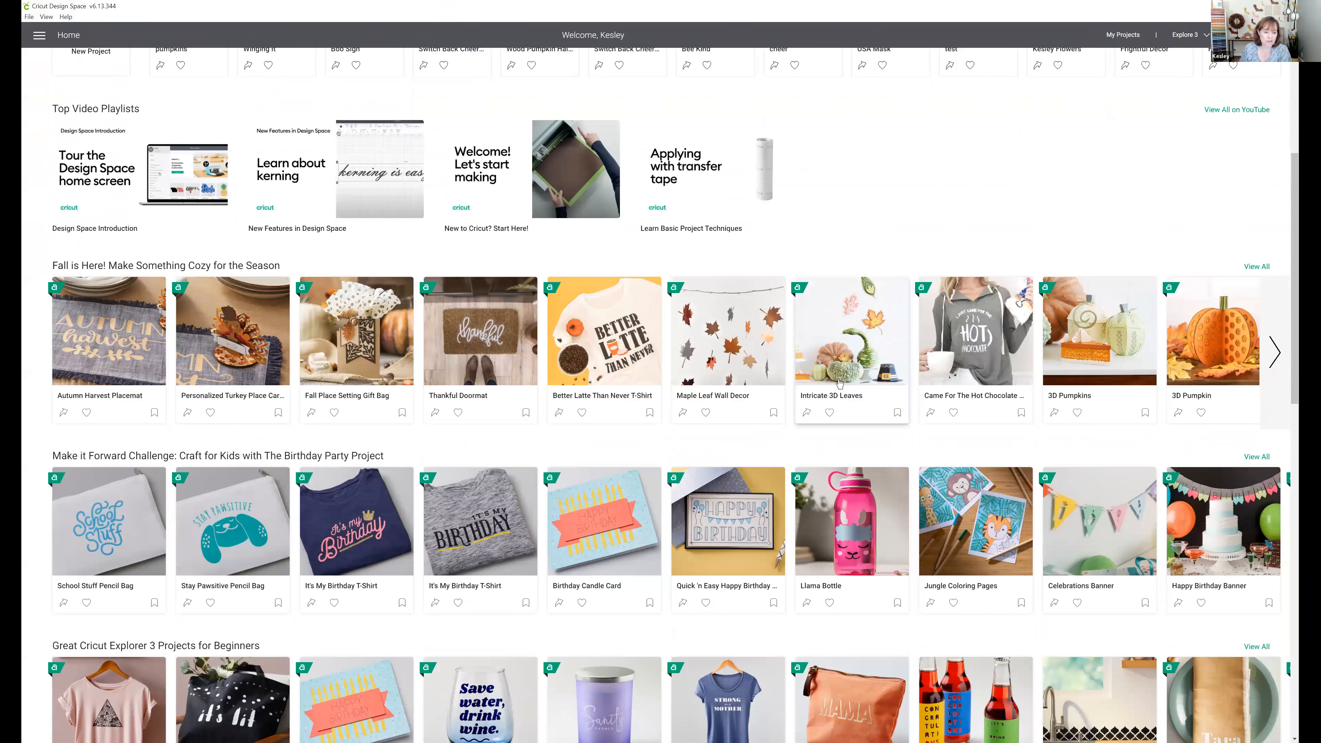
scroll(839, 383, down, 8)
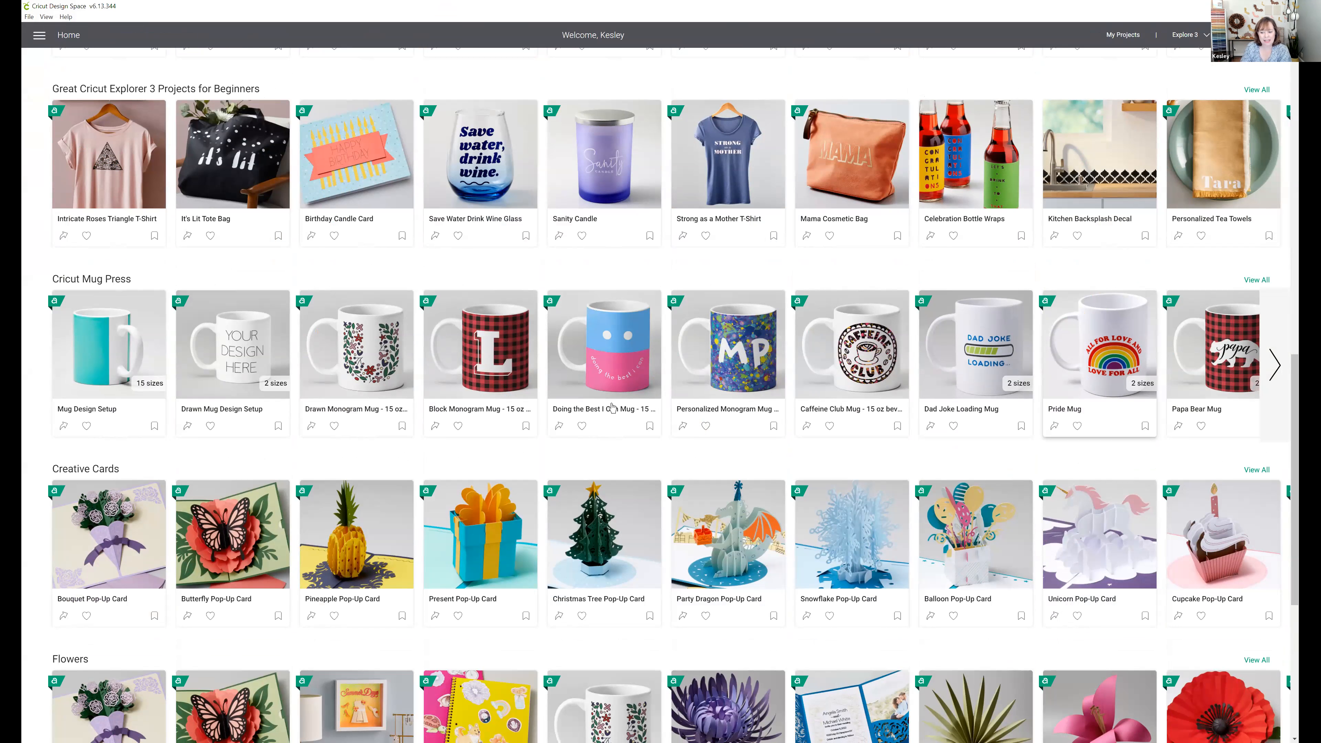
scroll(613, 407, down, 7)
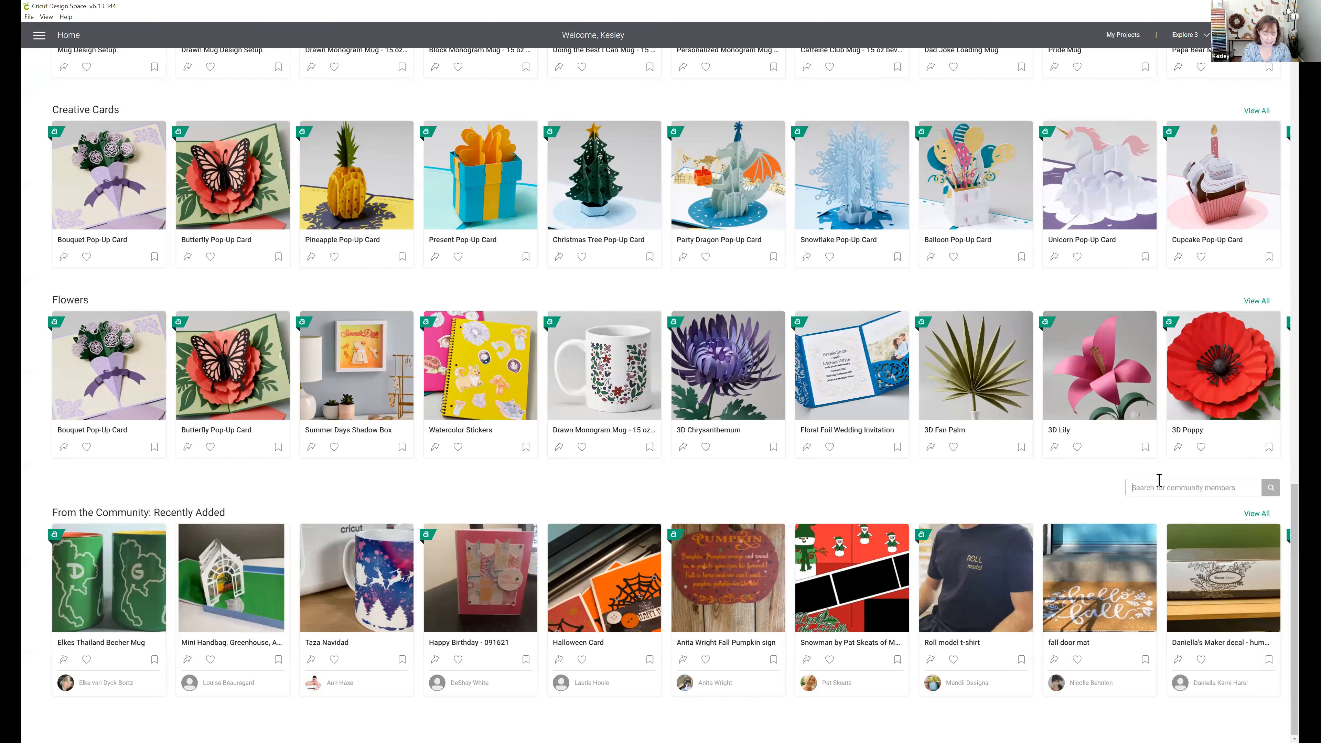
text(Kesley Anderson)
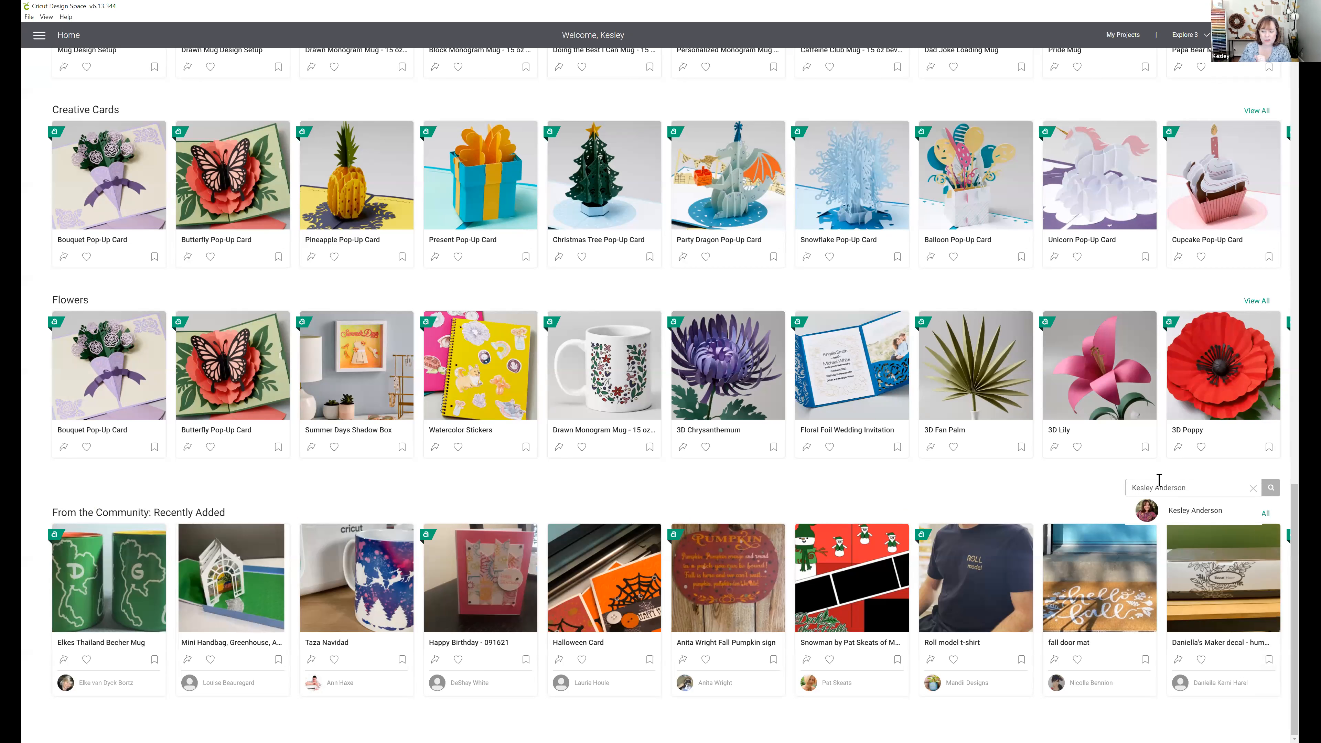
click(1164, 514)
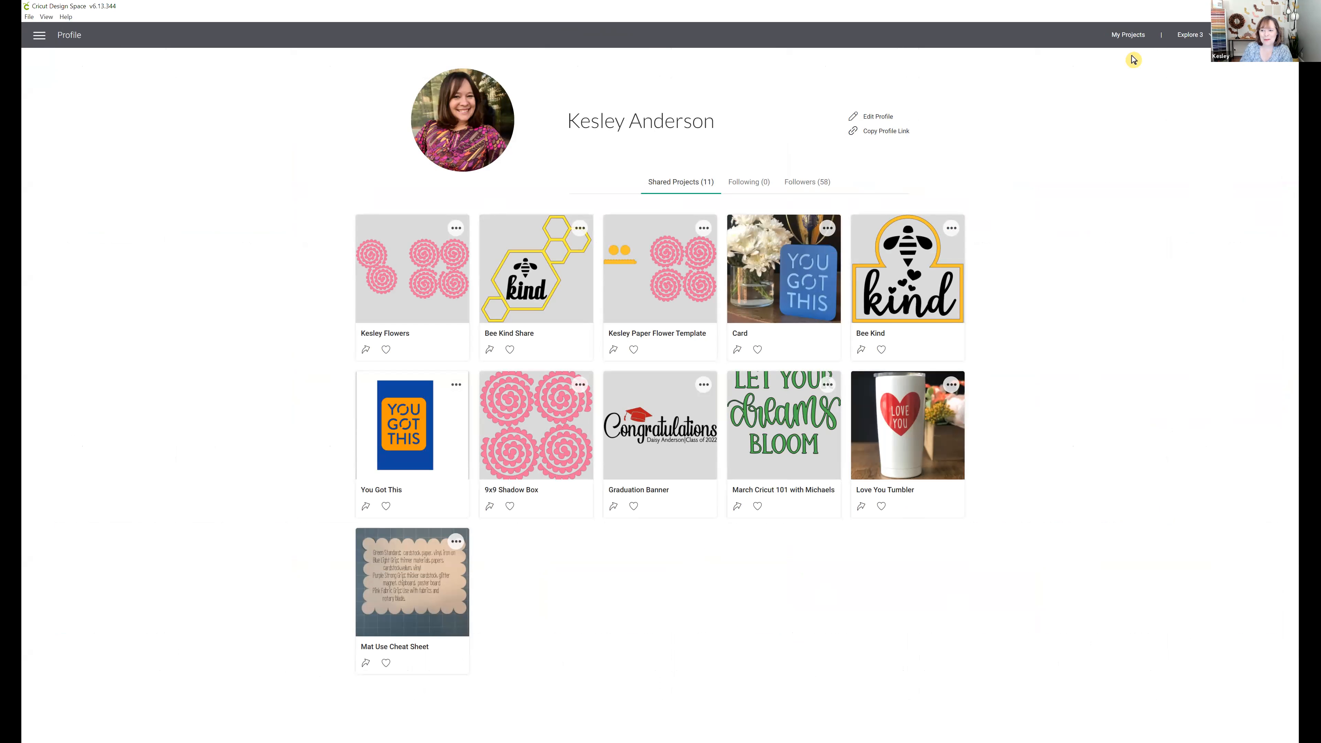
In the saved projects, make the Hello Pumpkin project viewable by Everyone, save its details and close the project preview.
click(1132, 43)
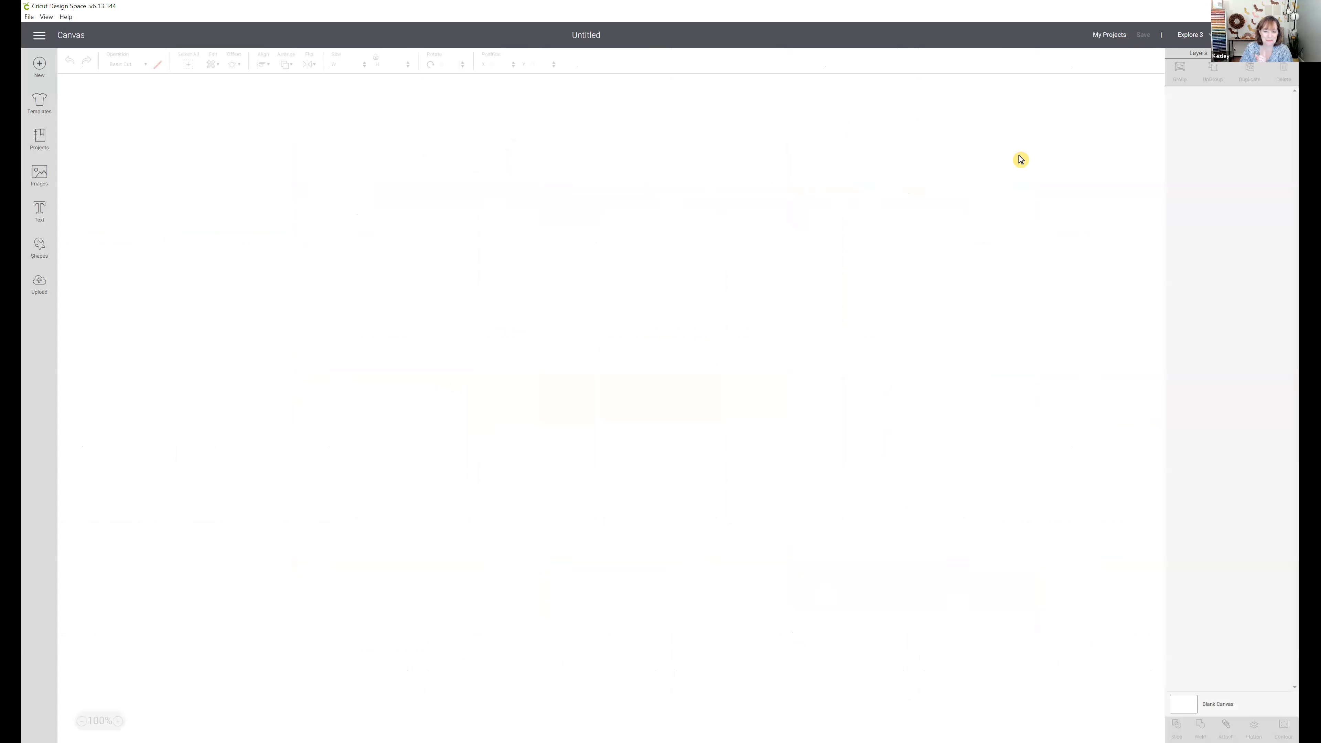
click(1098, 36)
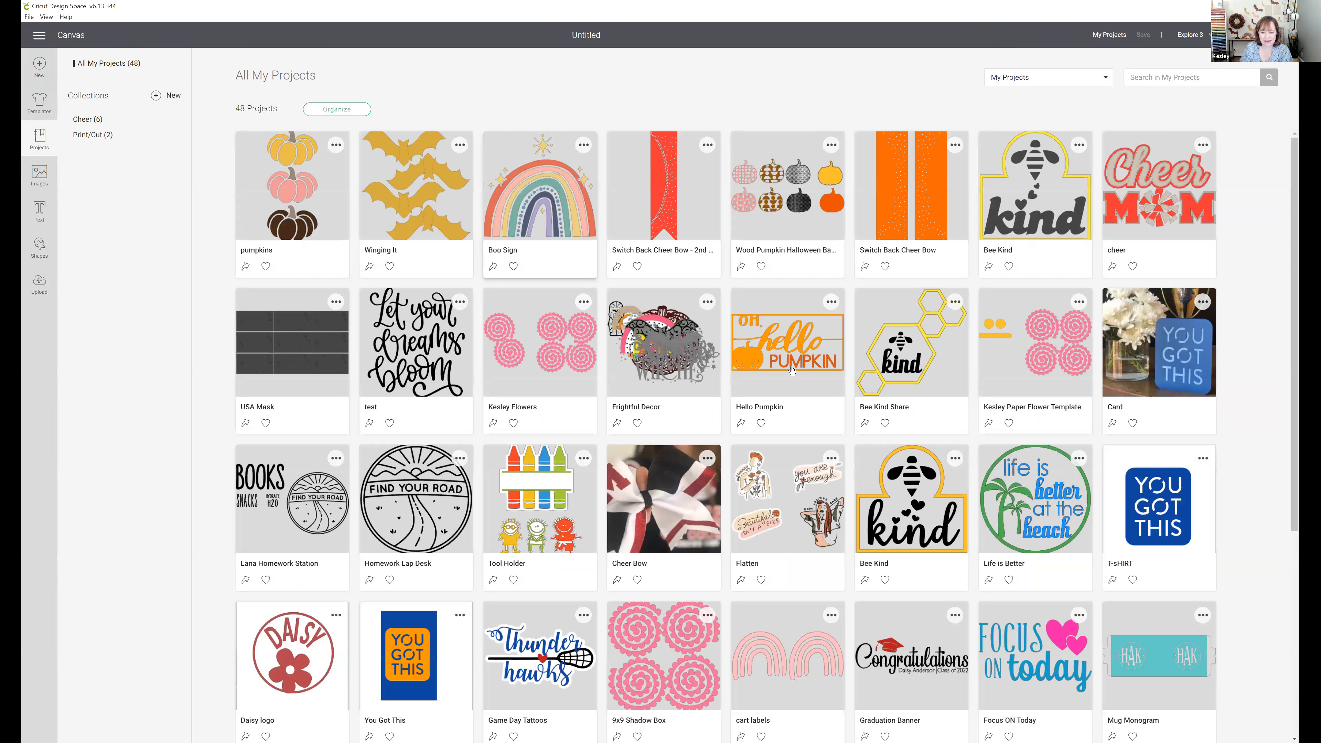
click(830, 300)
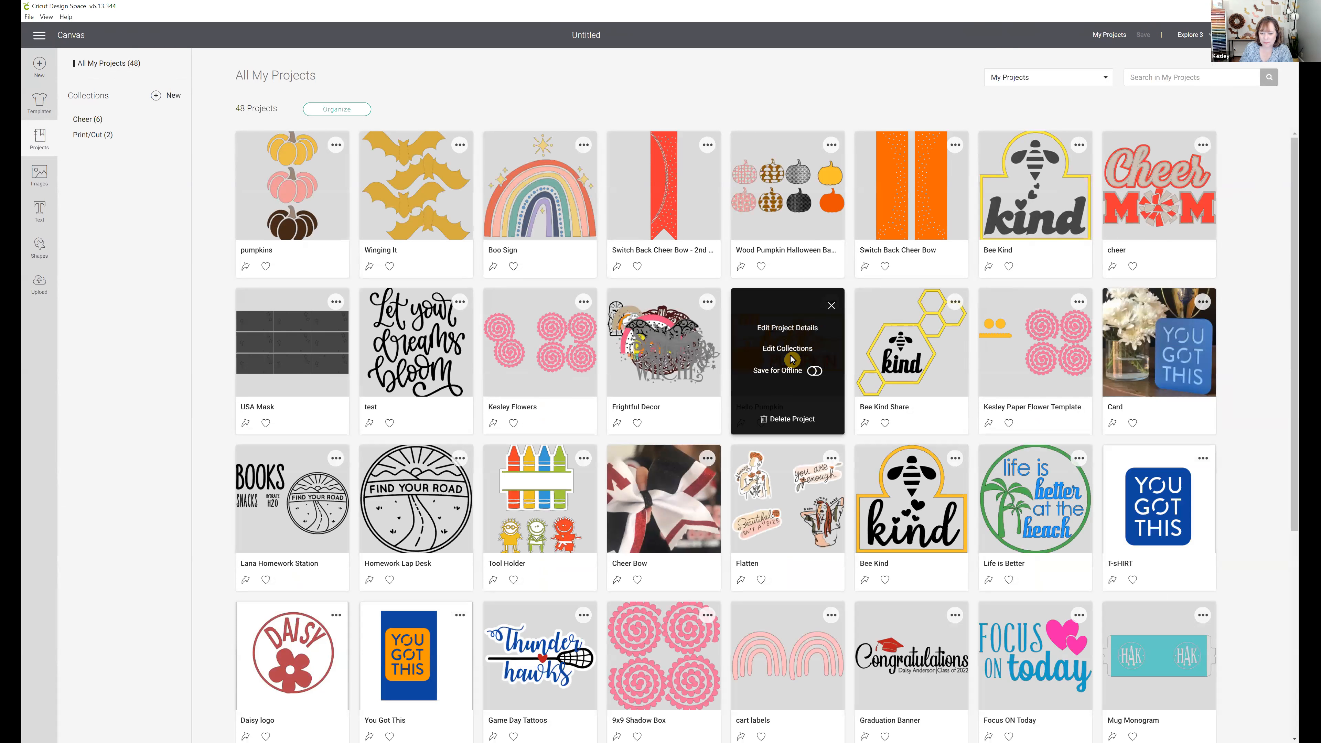
click(778, 328)
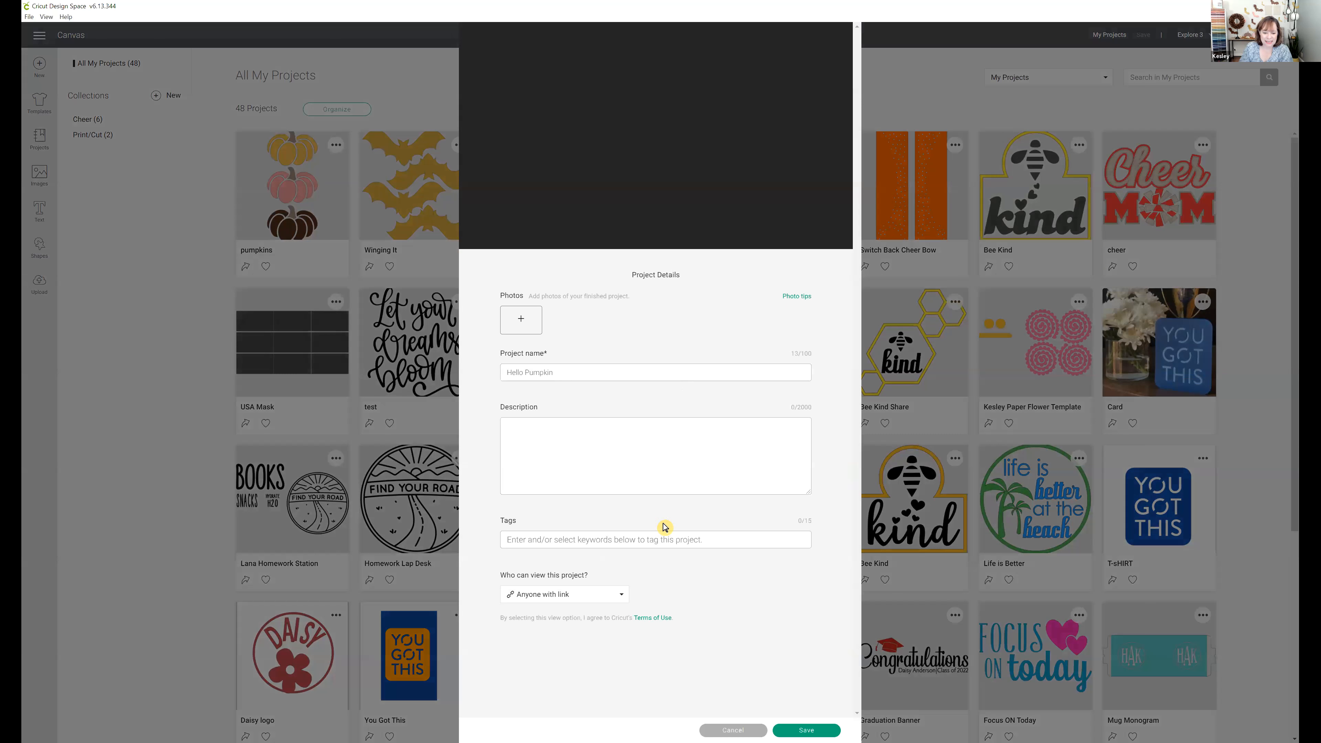
click(609, 594)
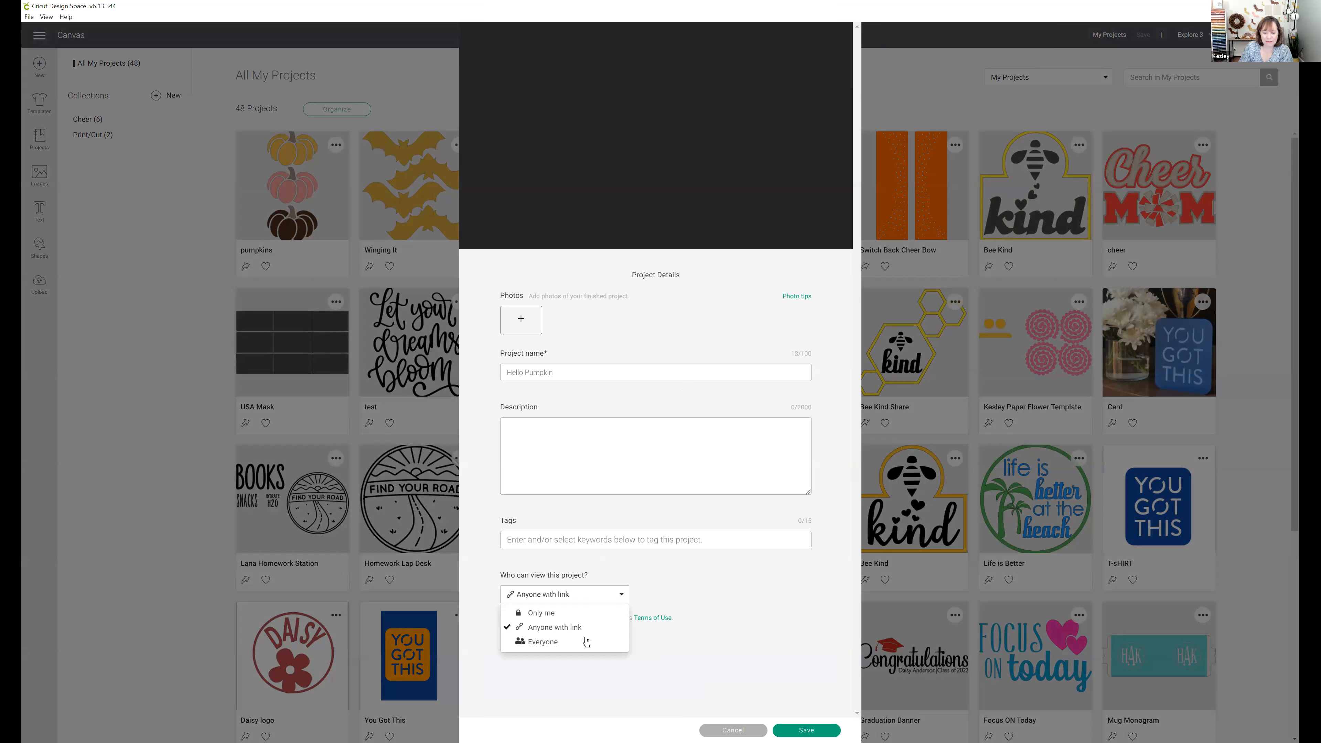
click(587, 642)
click(817, 731)
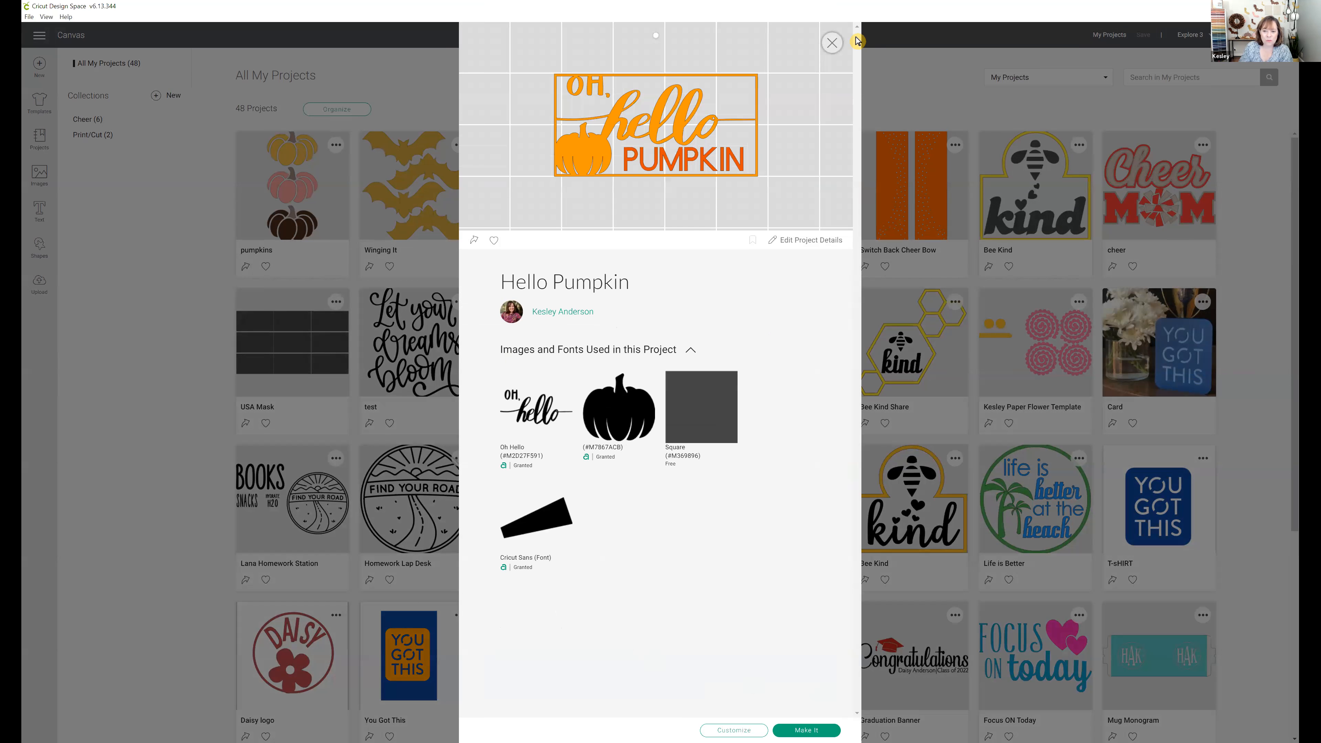
click(832, 43)
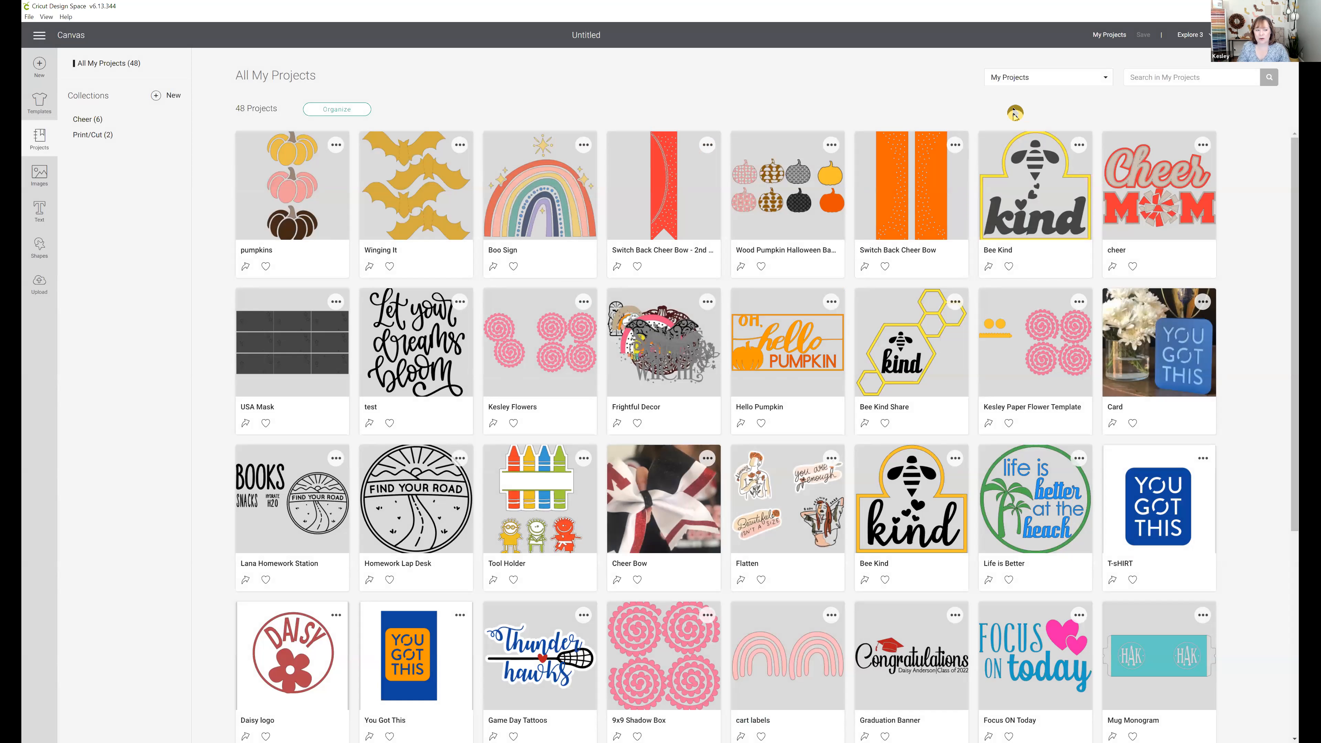
Look up the presenter's name among the community members again from the home page and reopen the profile's shared projects.
click(40, 37)
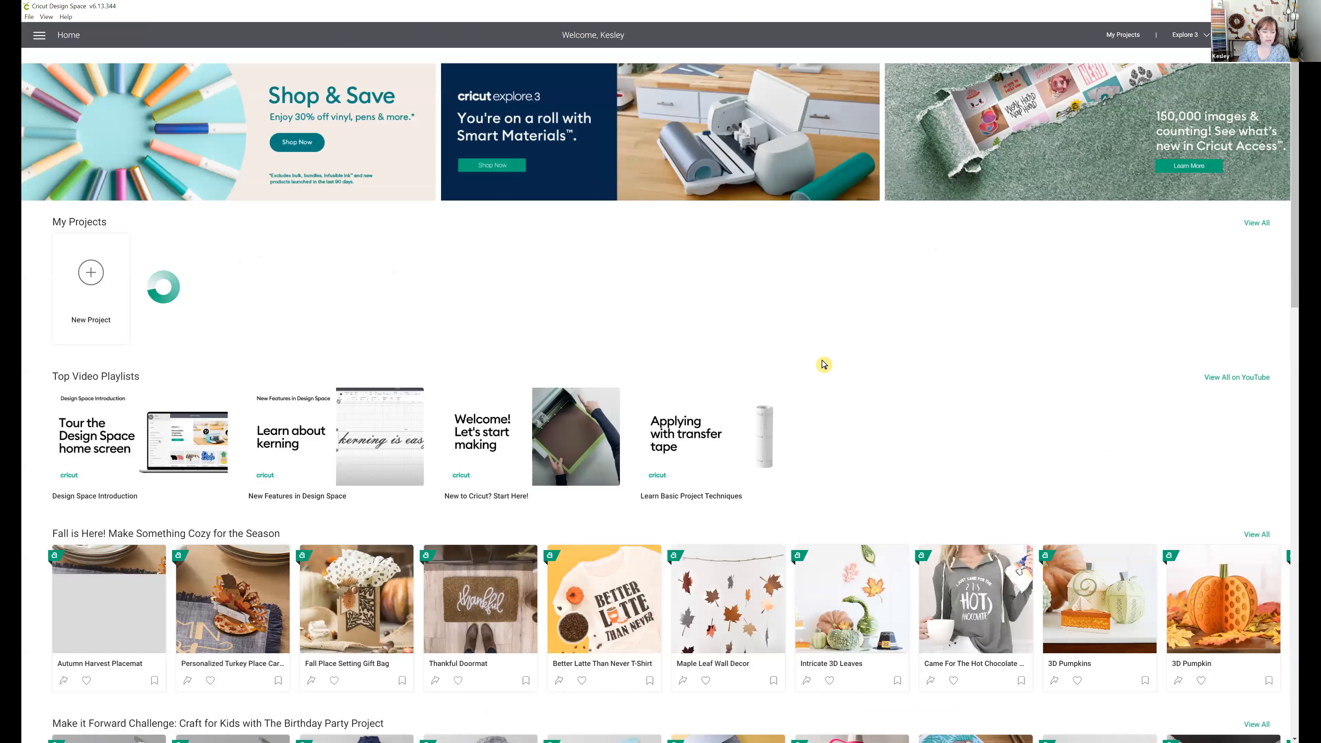
scroll(825, 367, down, 4)
scroll(827, 374, down, 15)
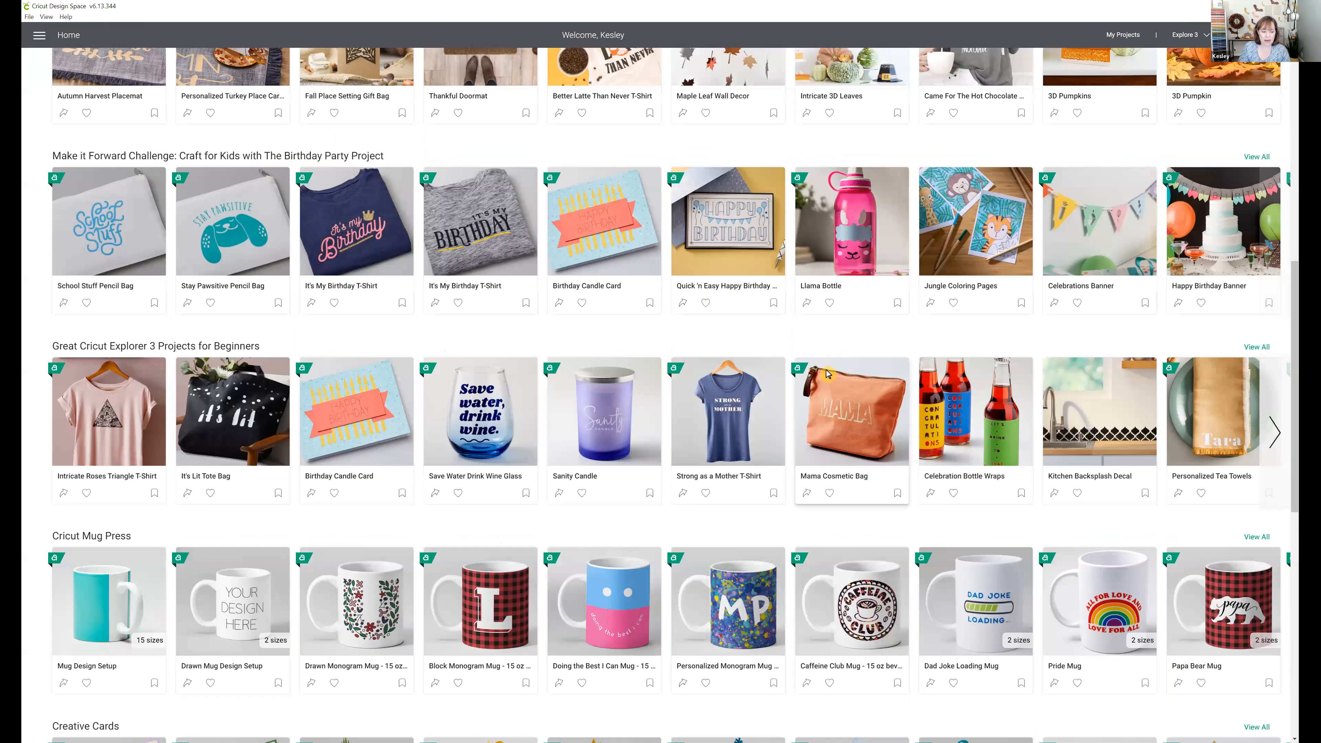
scroll(828, 374, down, 4)
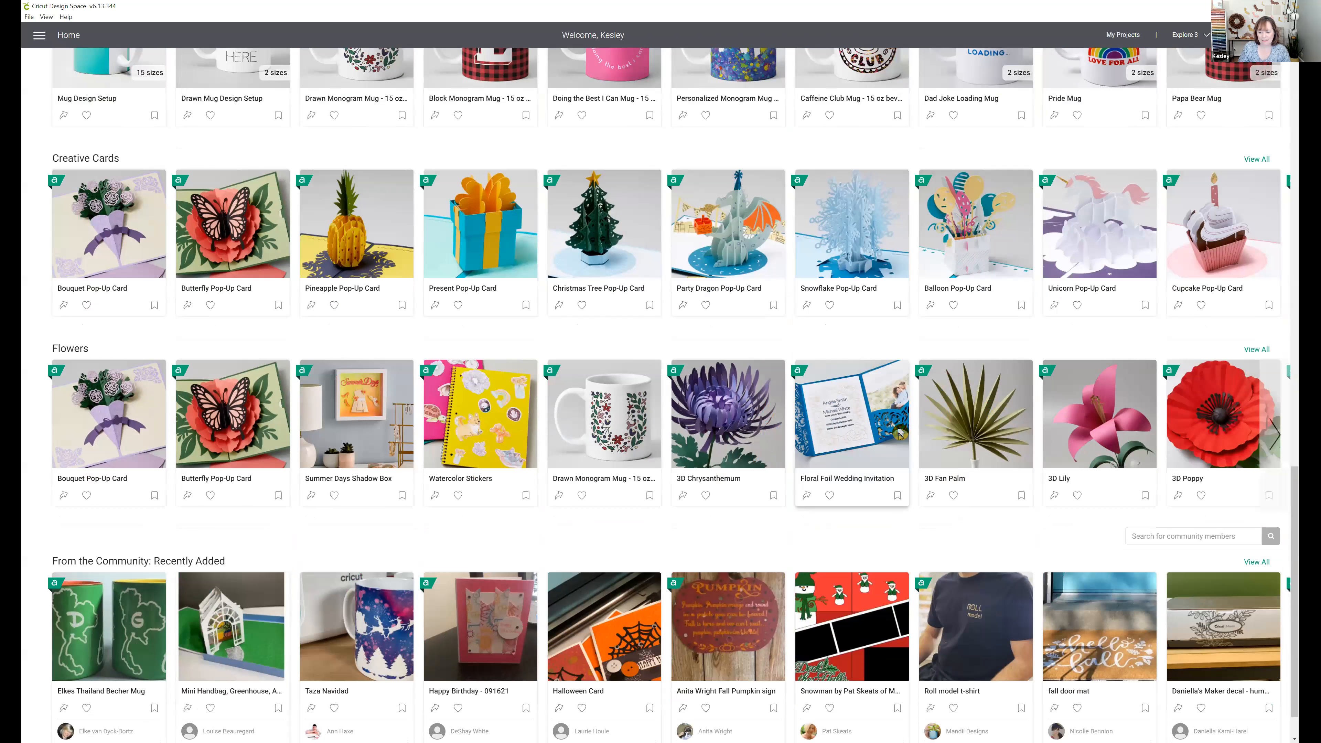
click(1191, 489)
text(Kesley Anderson)
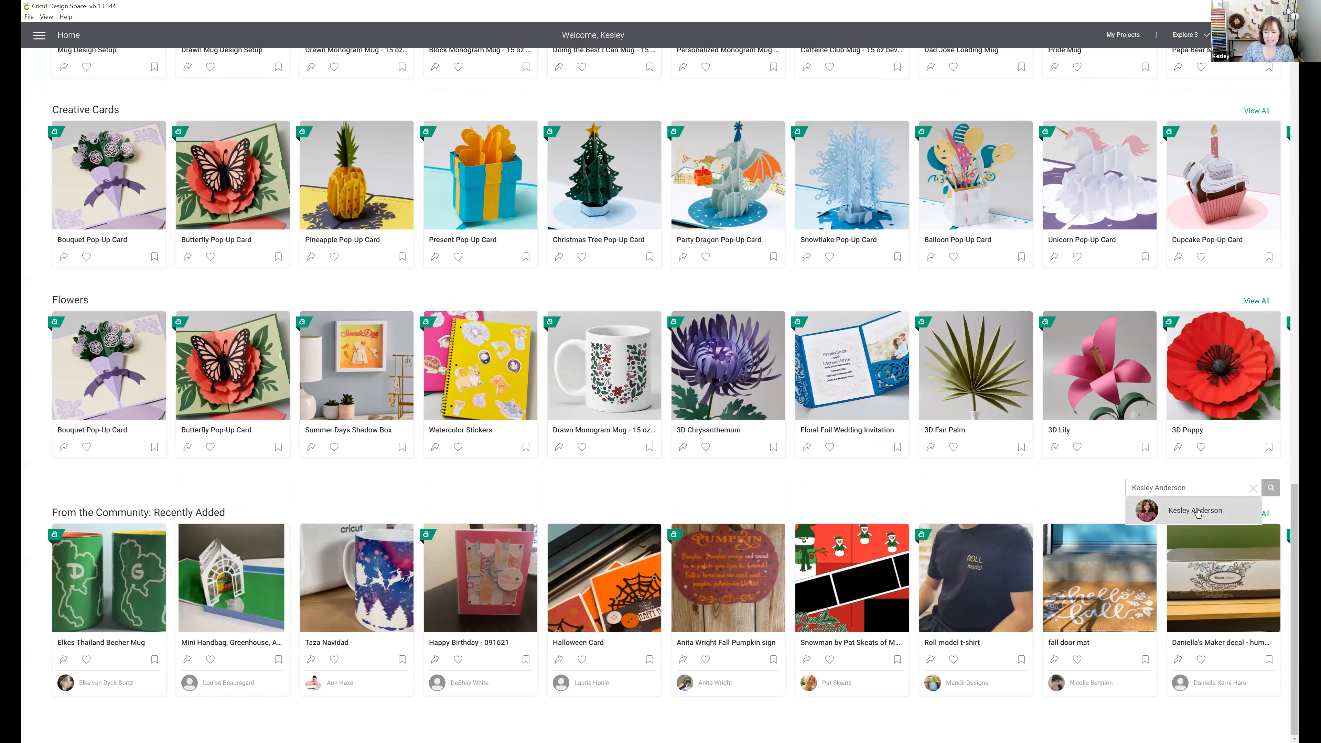
click(1195, 511)
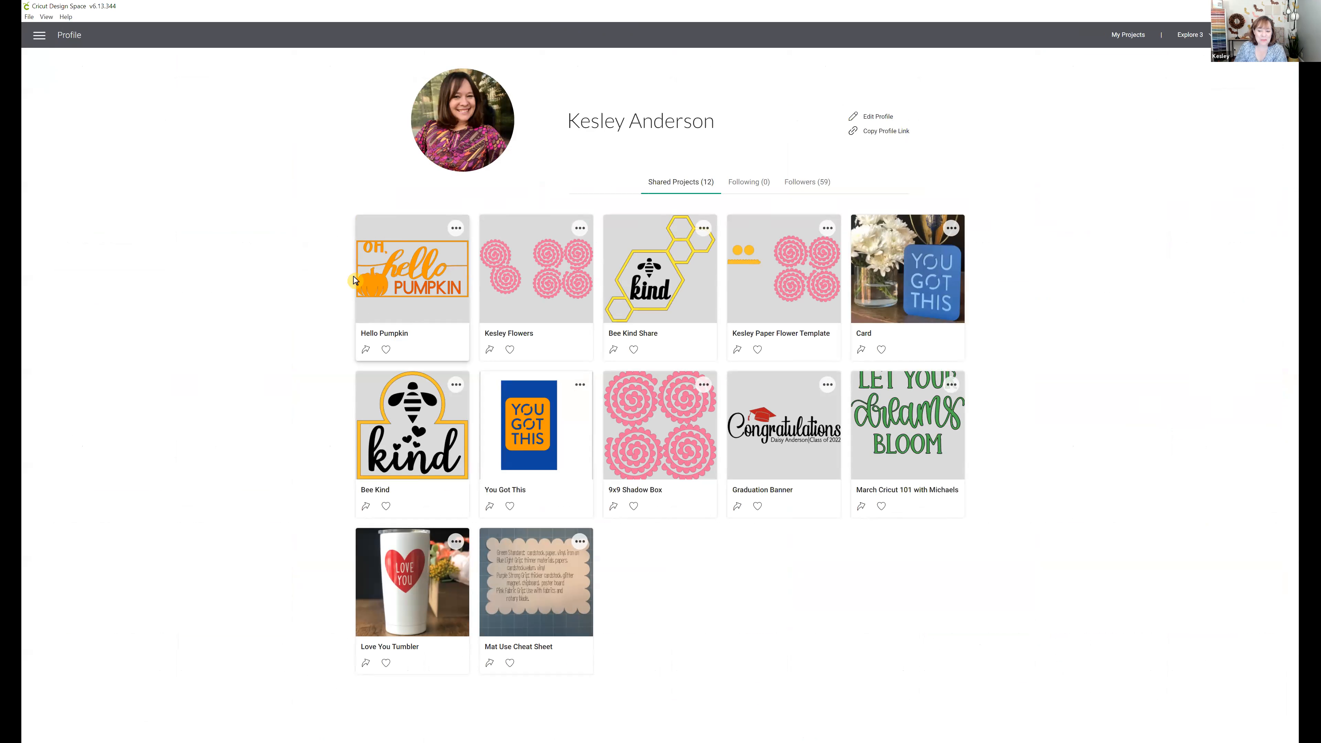
Open the shared Hello Pumpkin project on the canvas for customizing, and undo a trial move of its welded artwork.
click(421, 294)
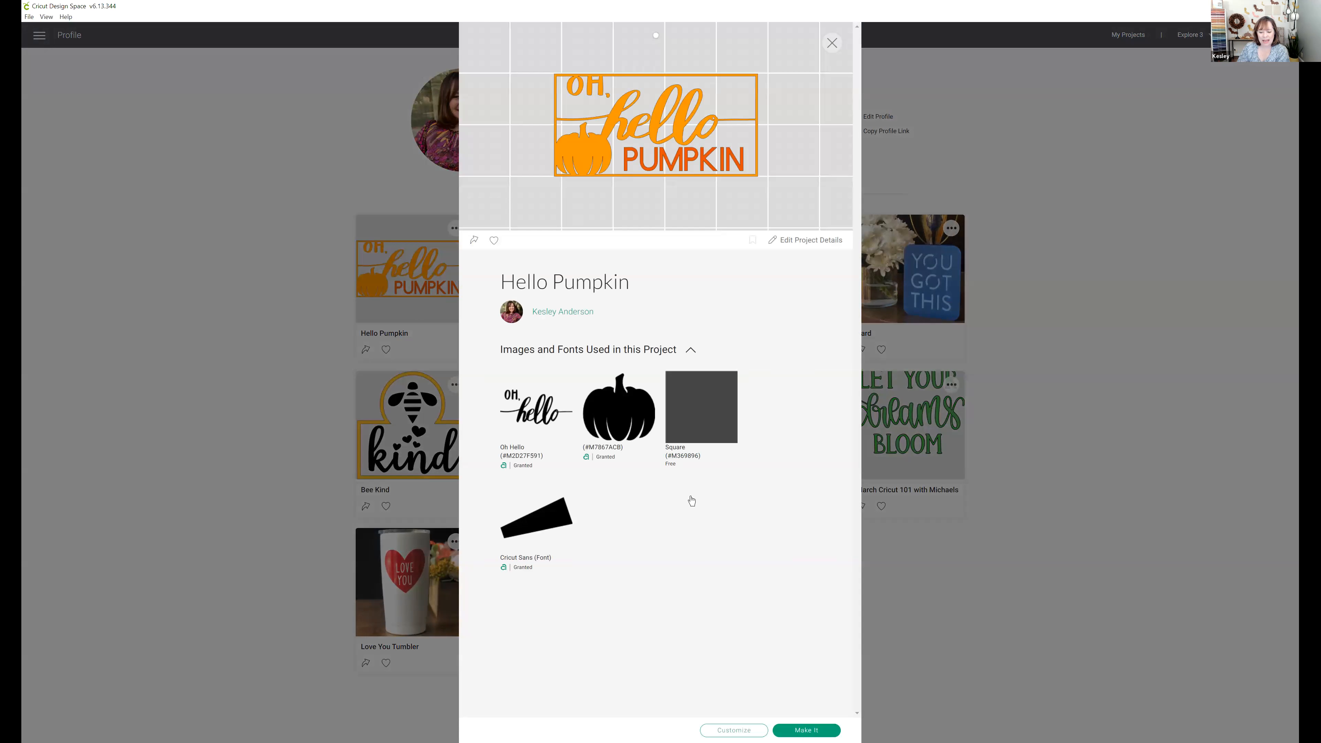
click(730, 731)
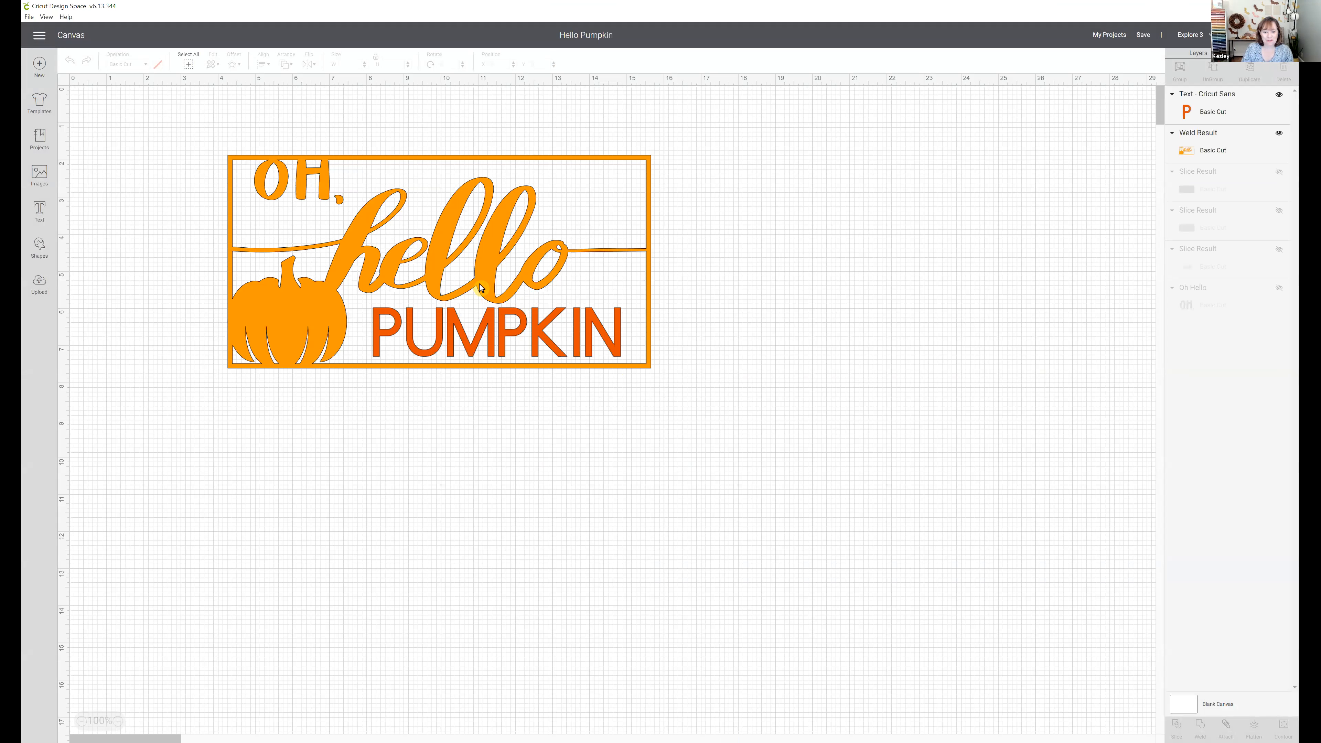
drag(634, 288, 997, 257)
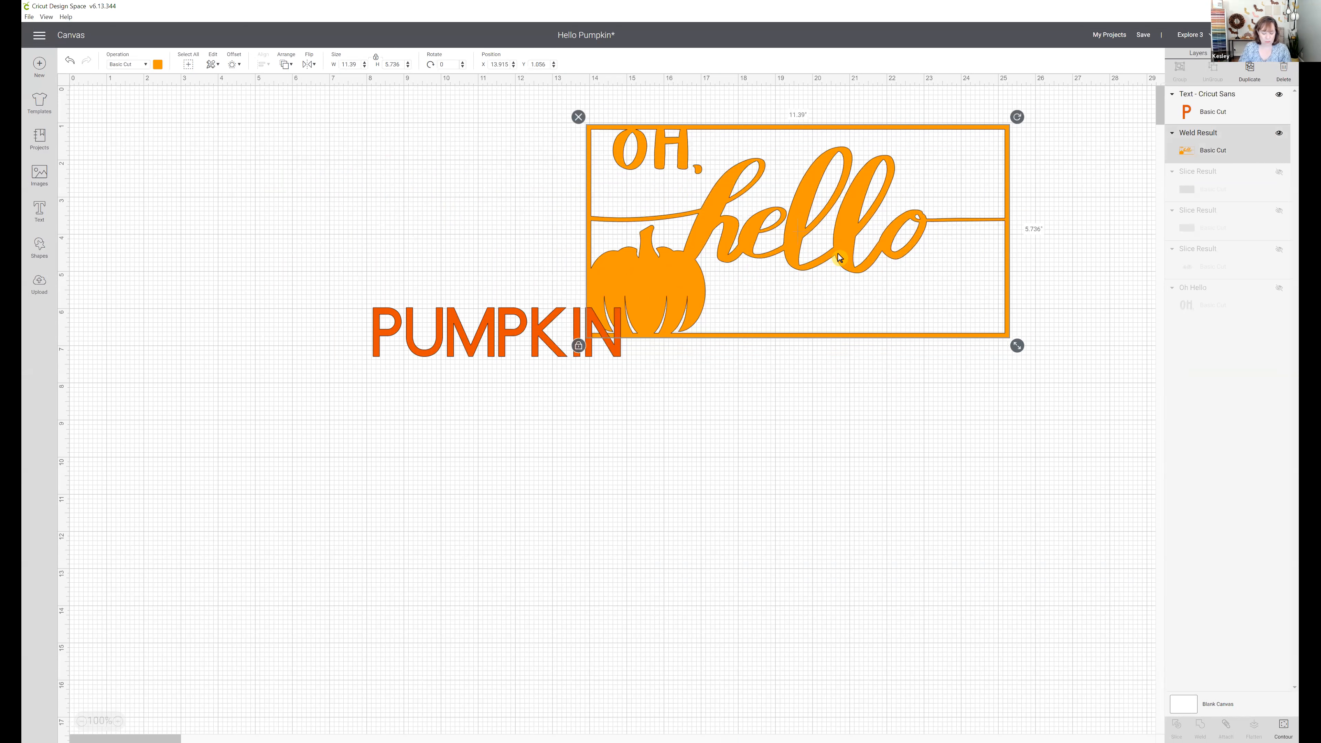
key(ctrl+z)
Select the complete Hello Pumpkin design, scale it to about 8.3 × 4.2 in and move it to the canvas's upper-right area.
drag(224, 138, 1015, 290)
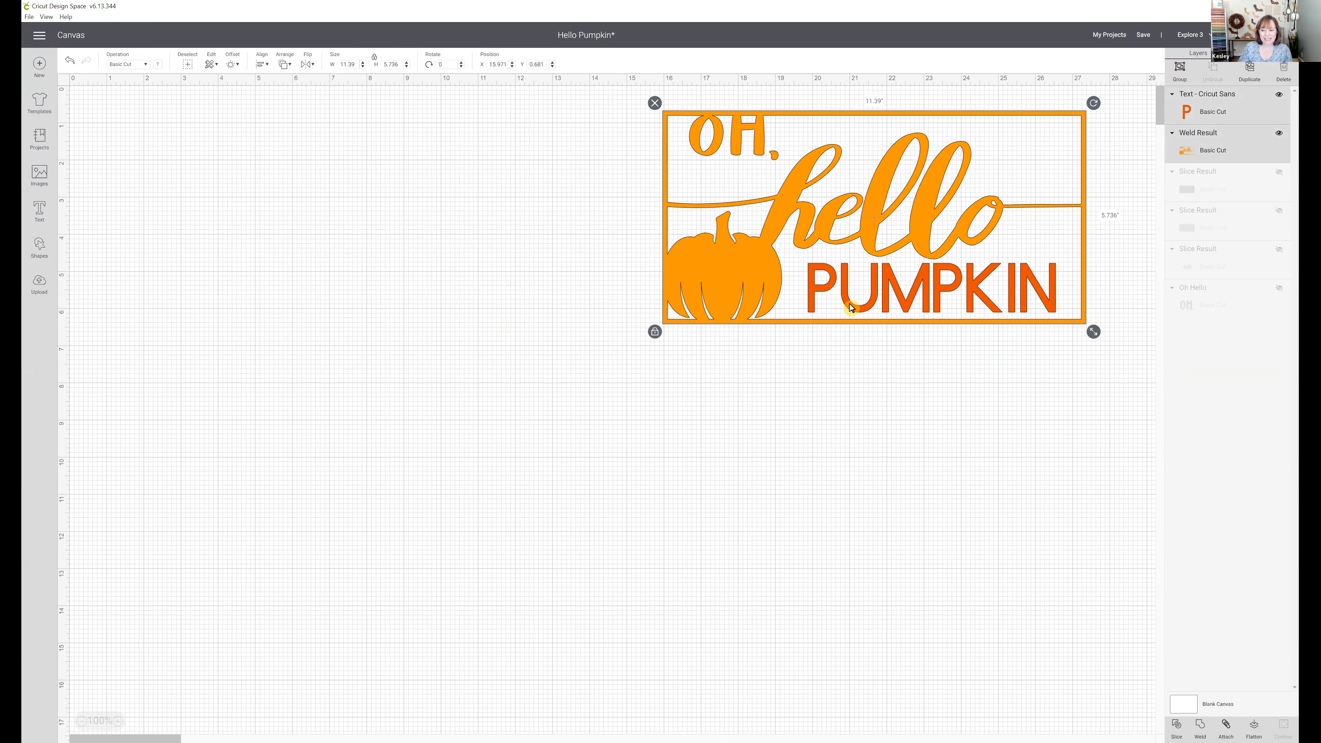
drag(671, 241, 413, 271)
drag(838, 363, 811, 349)
drag(730, 280, 1045, 243)
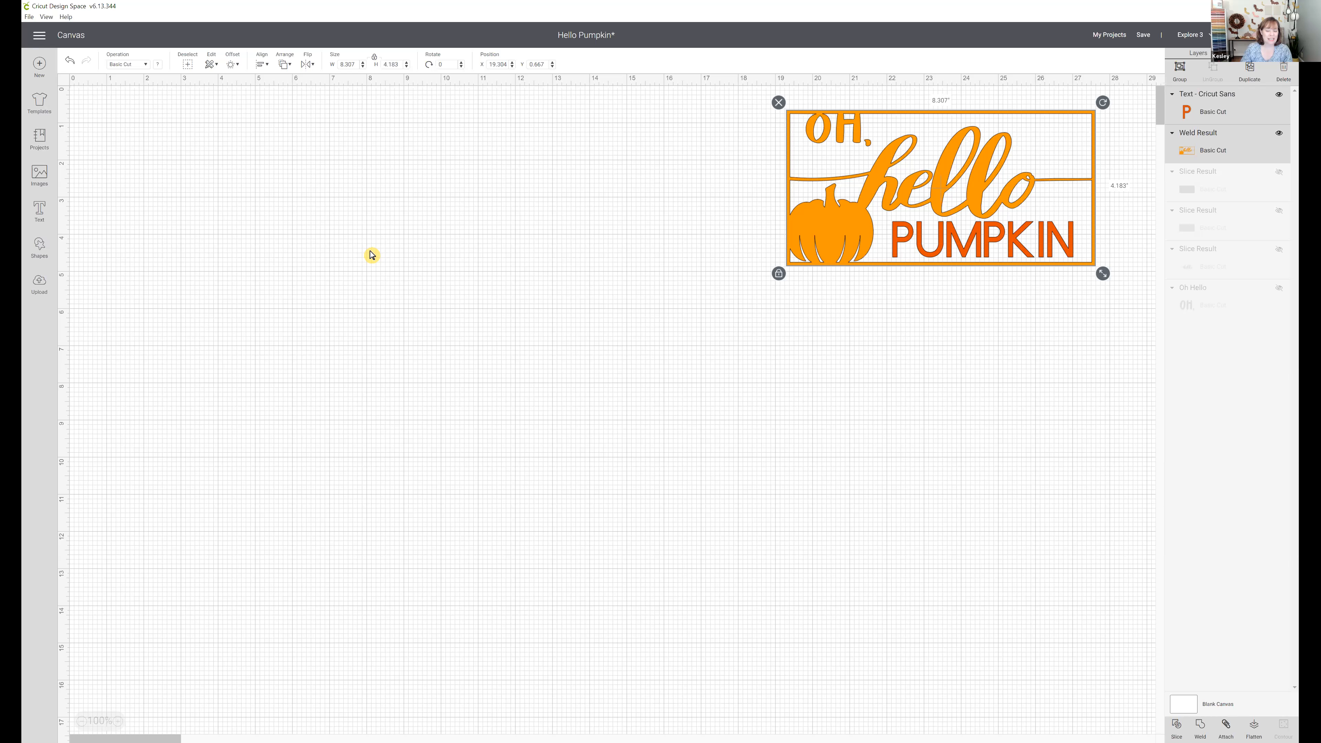
click(39, 174)
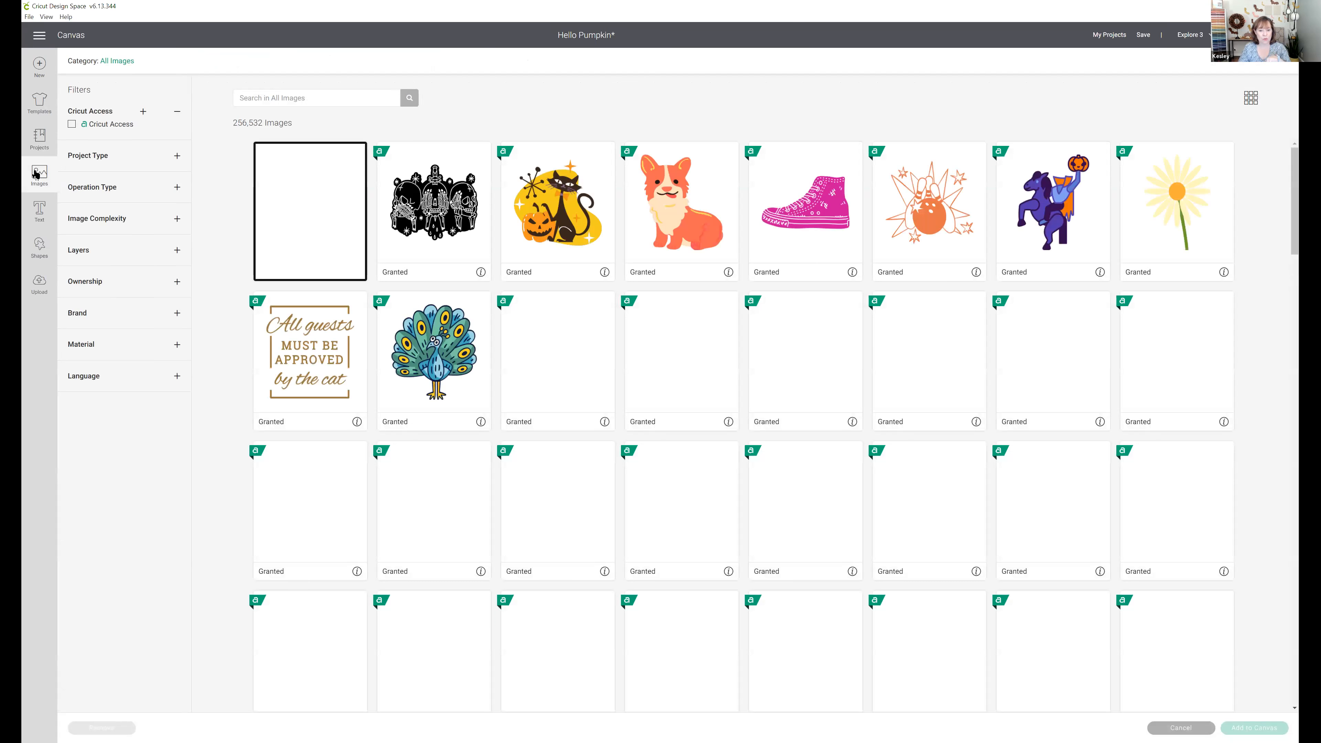
click(125, 61)
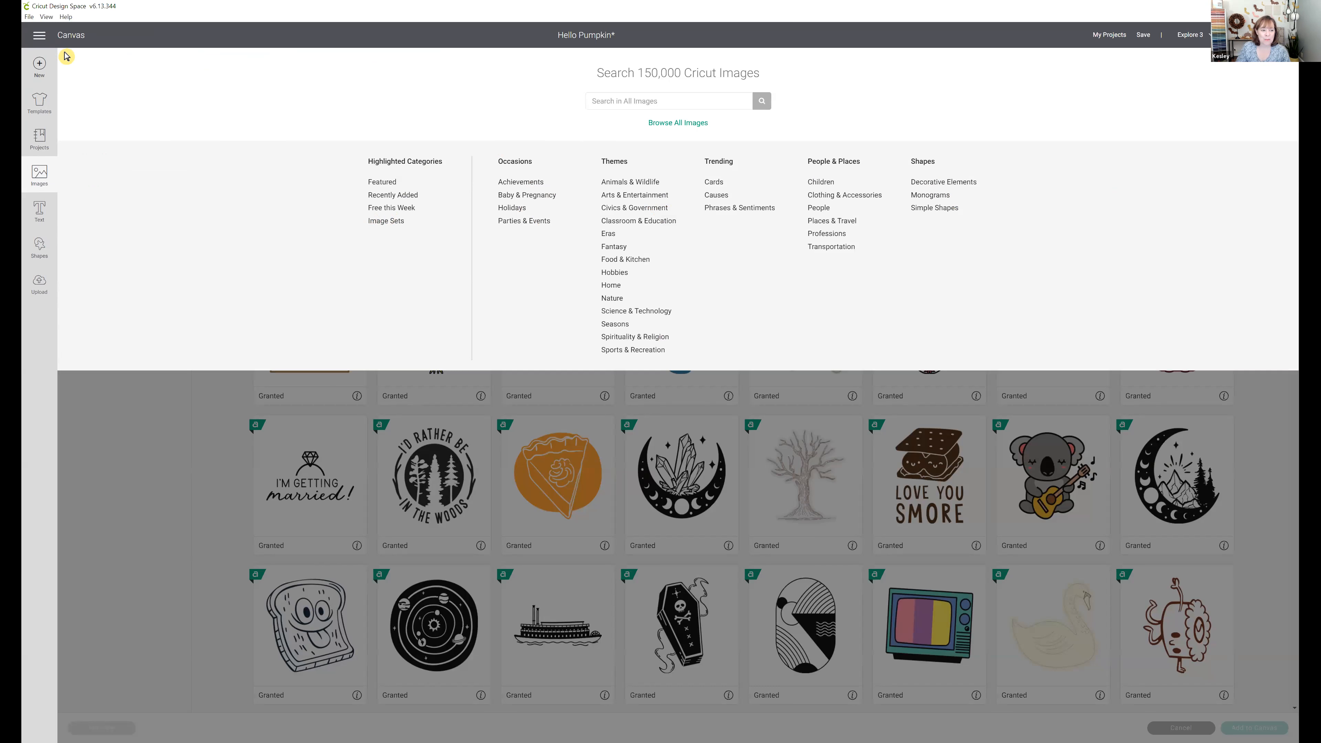
click(169, 138)
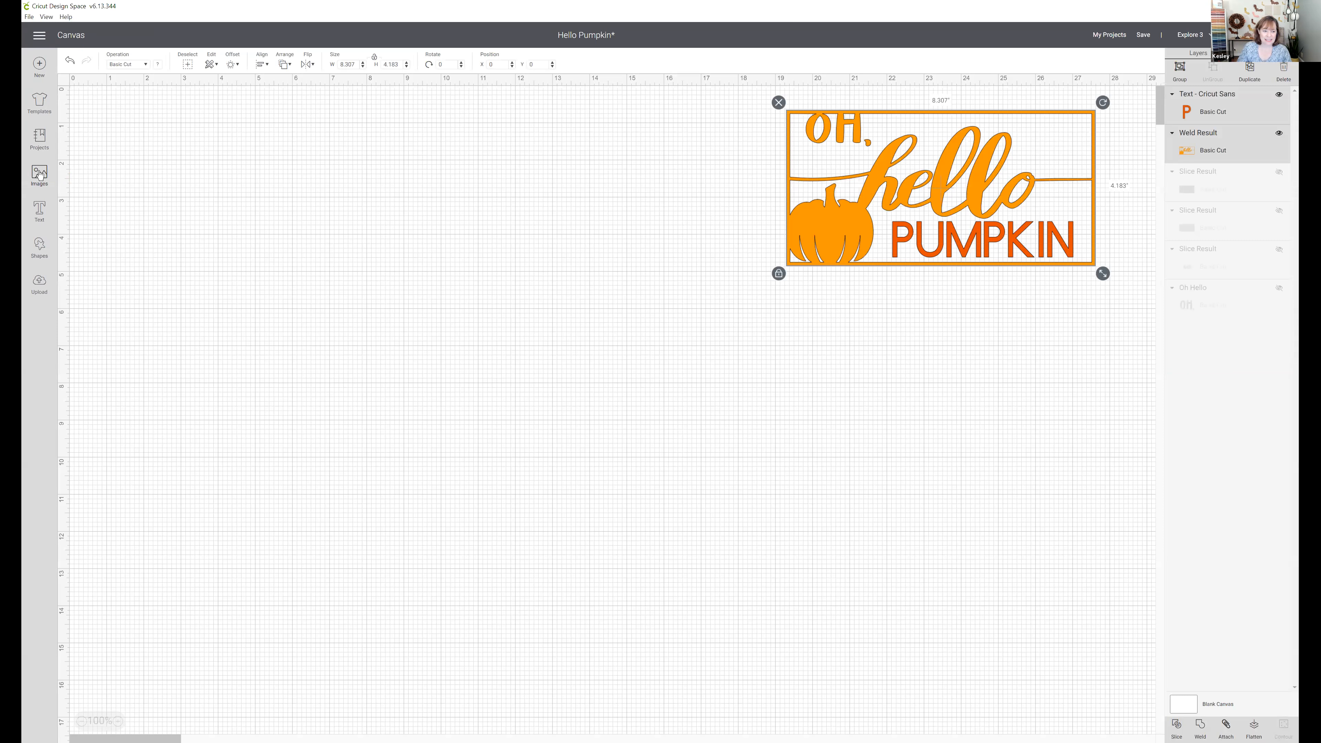
Show the Free this Week category of the image library and search it for "pumpkin".
click(32, 180)
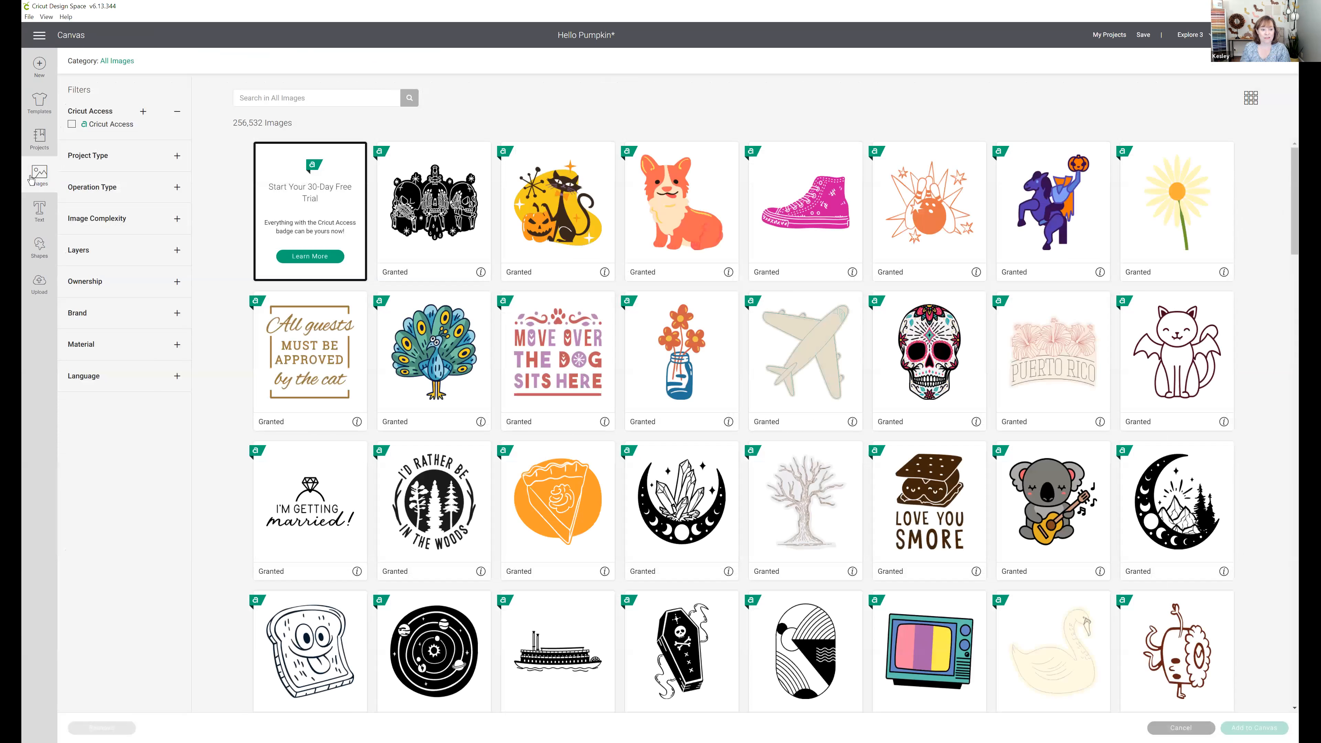
click(110, 61)
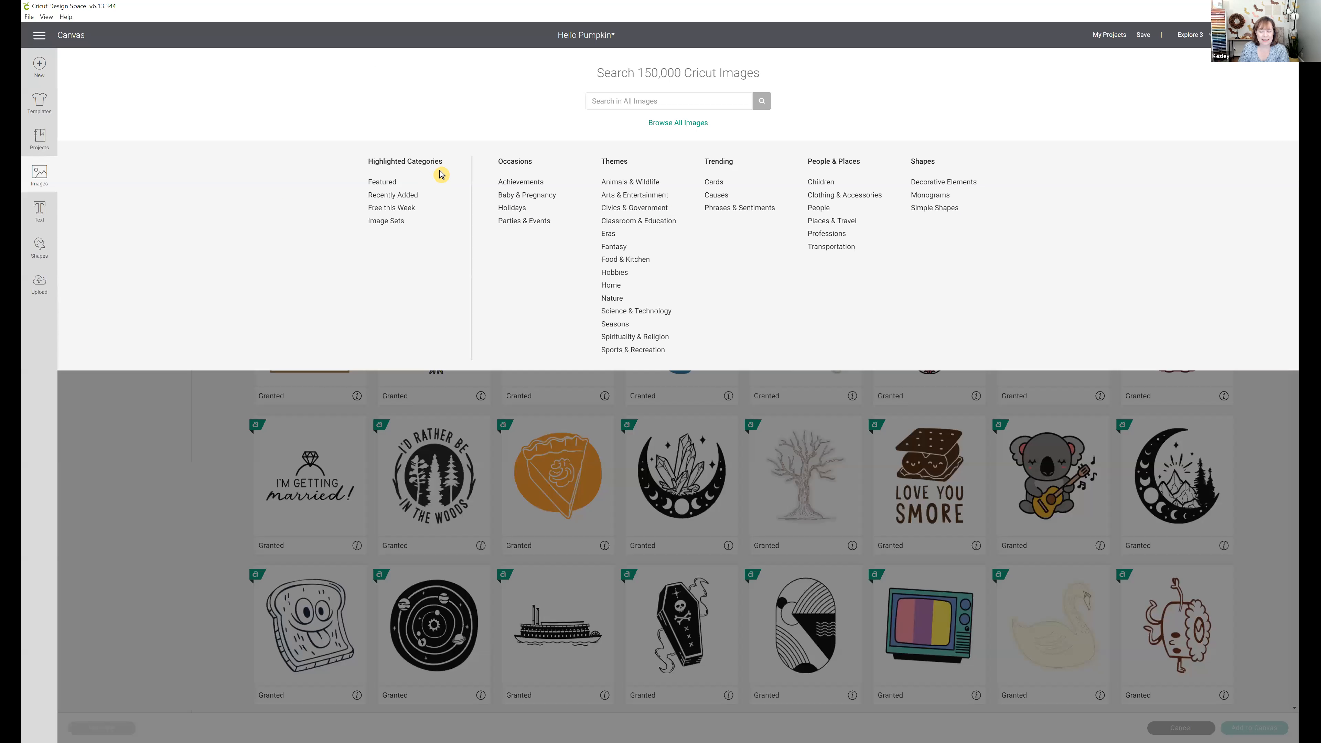
click(410, 209)
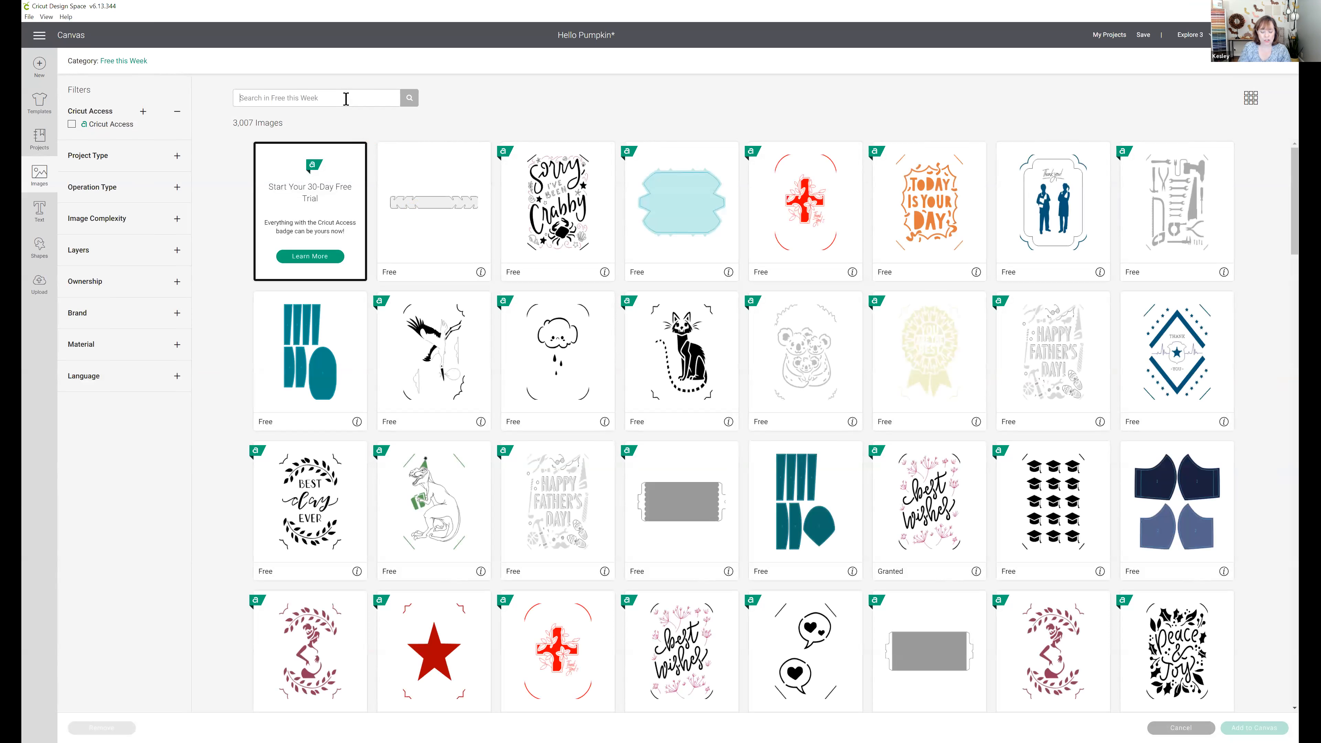
text(pumpkin)
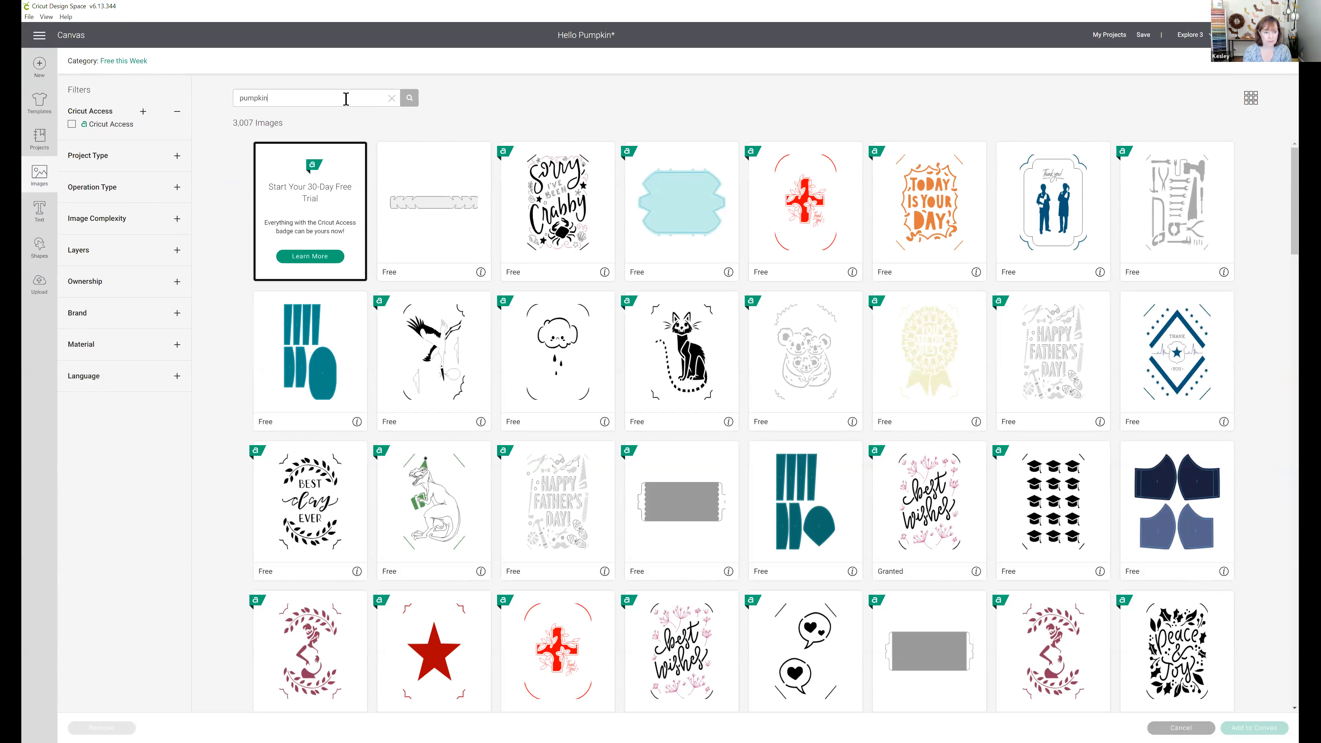
key(Return)
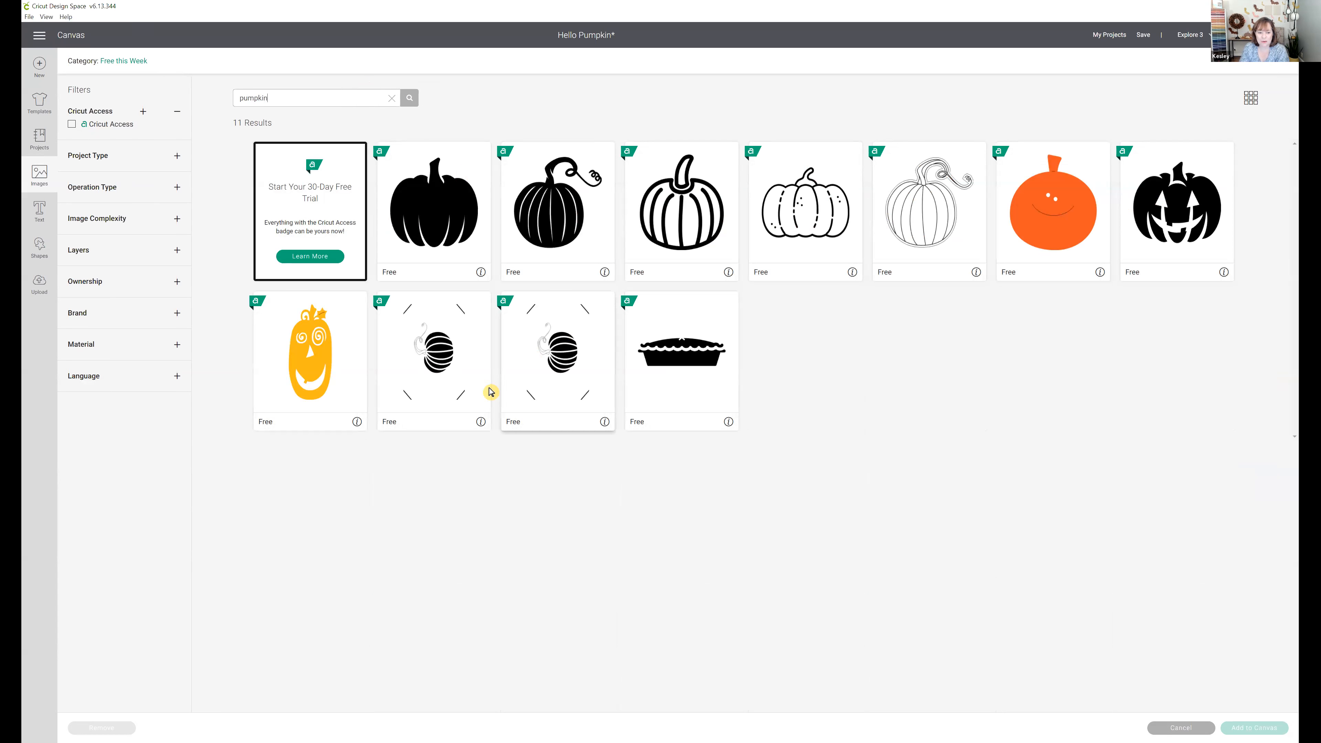
Select the solid black pumpkin image for insertion and highlight the image number in its details.
click(426, 234)
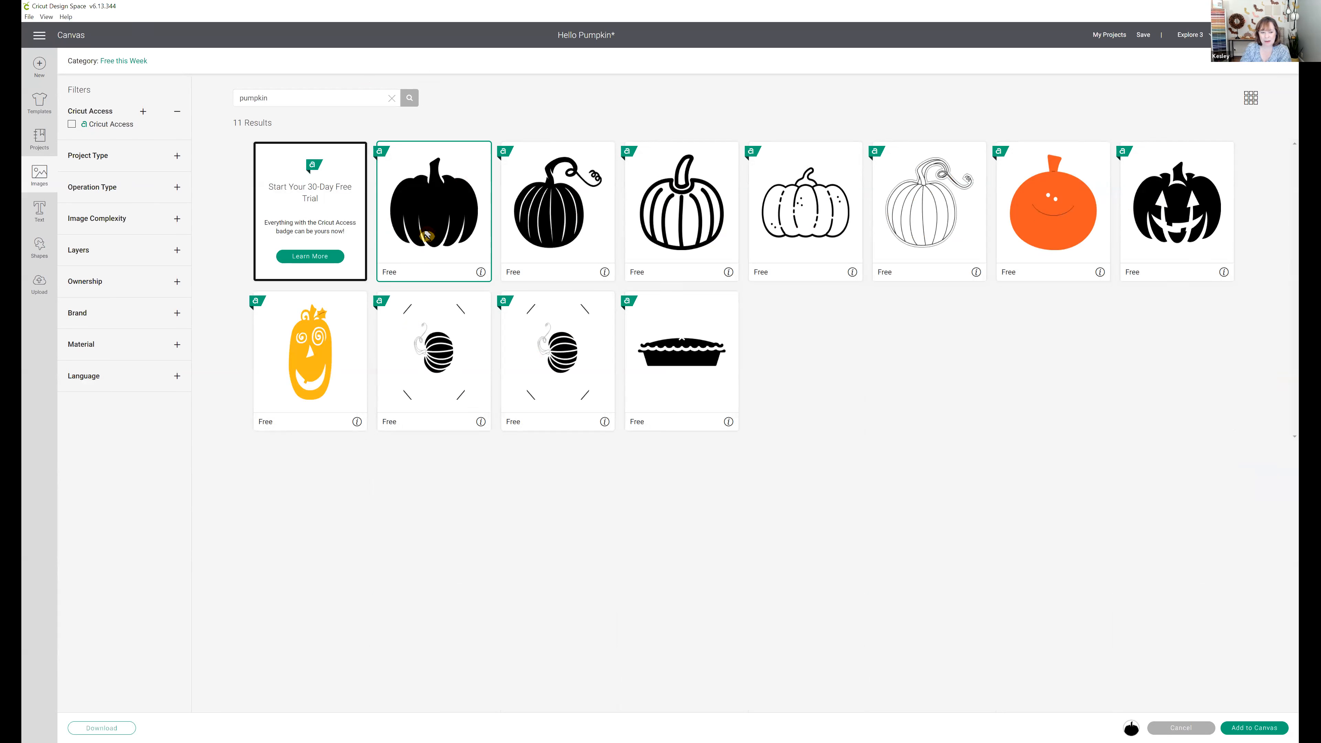
click(481, 273)
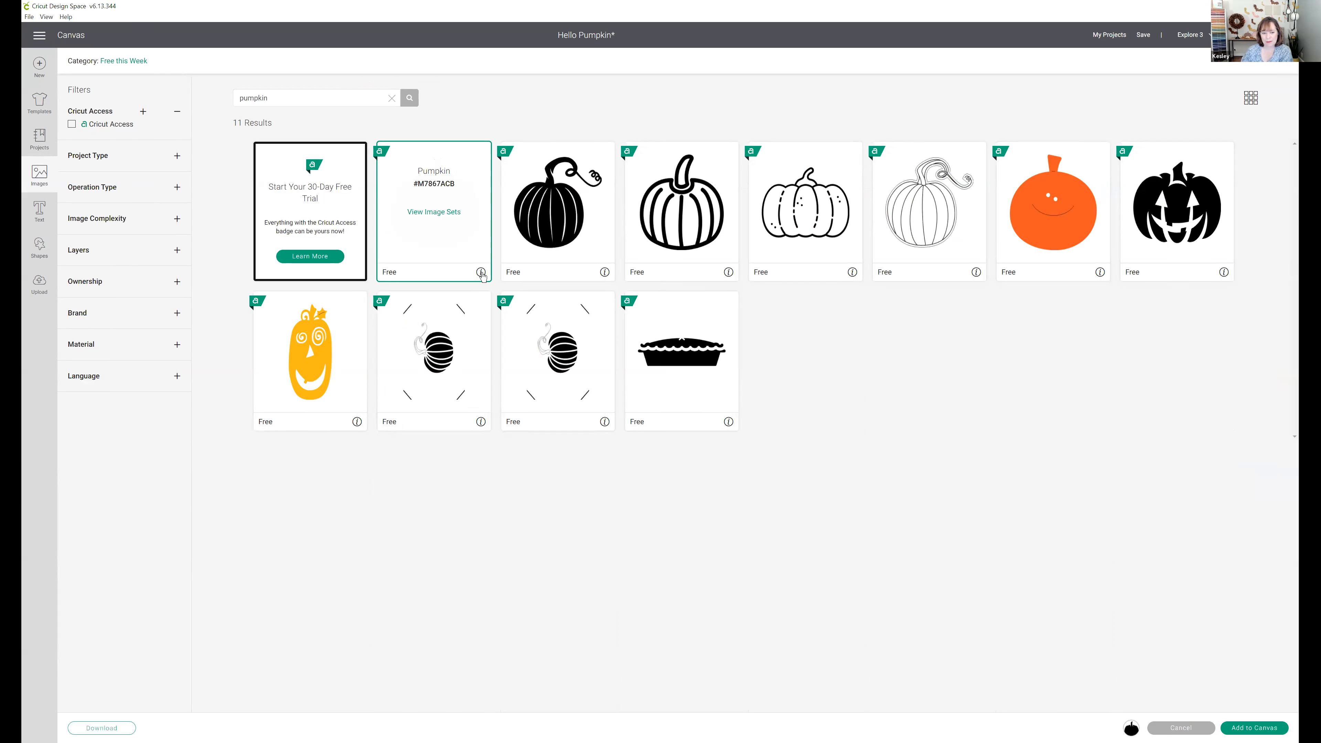
drag(456, 183, 407, 185)
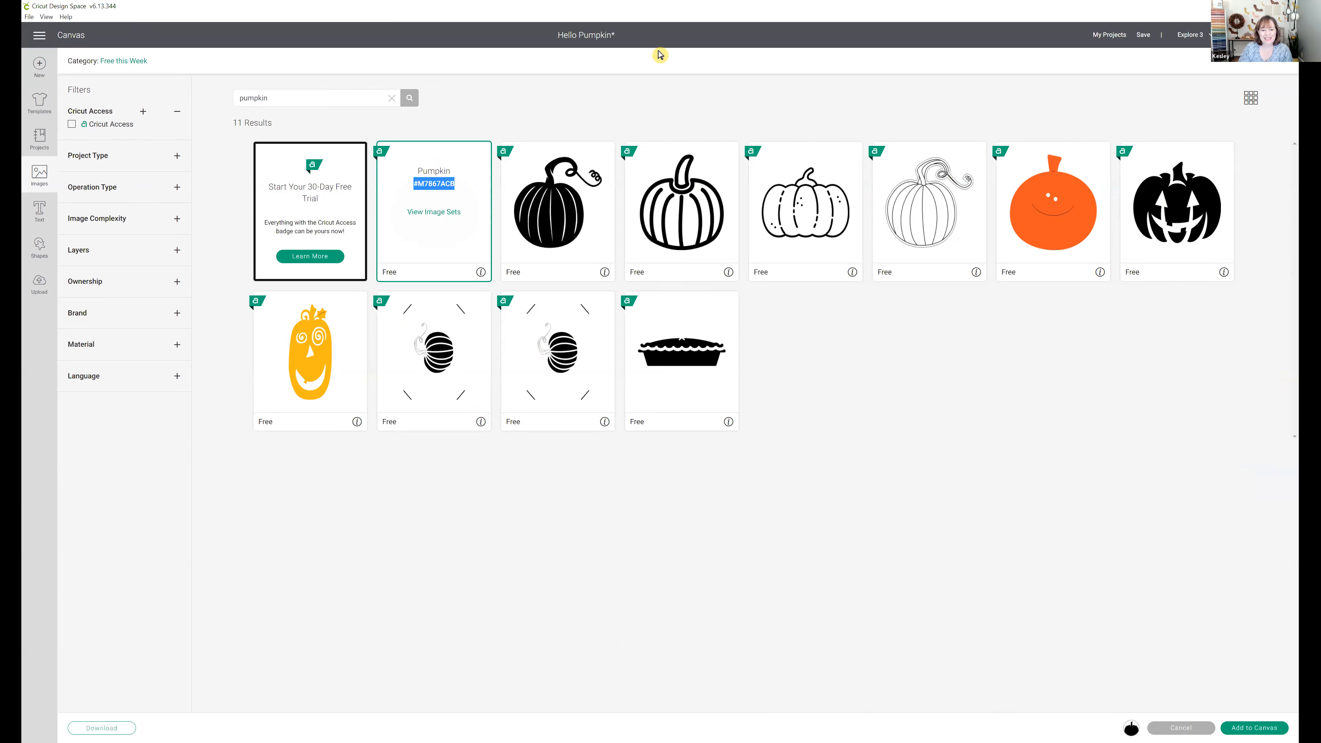
click(629, 57)
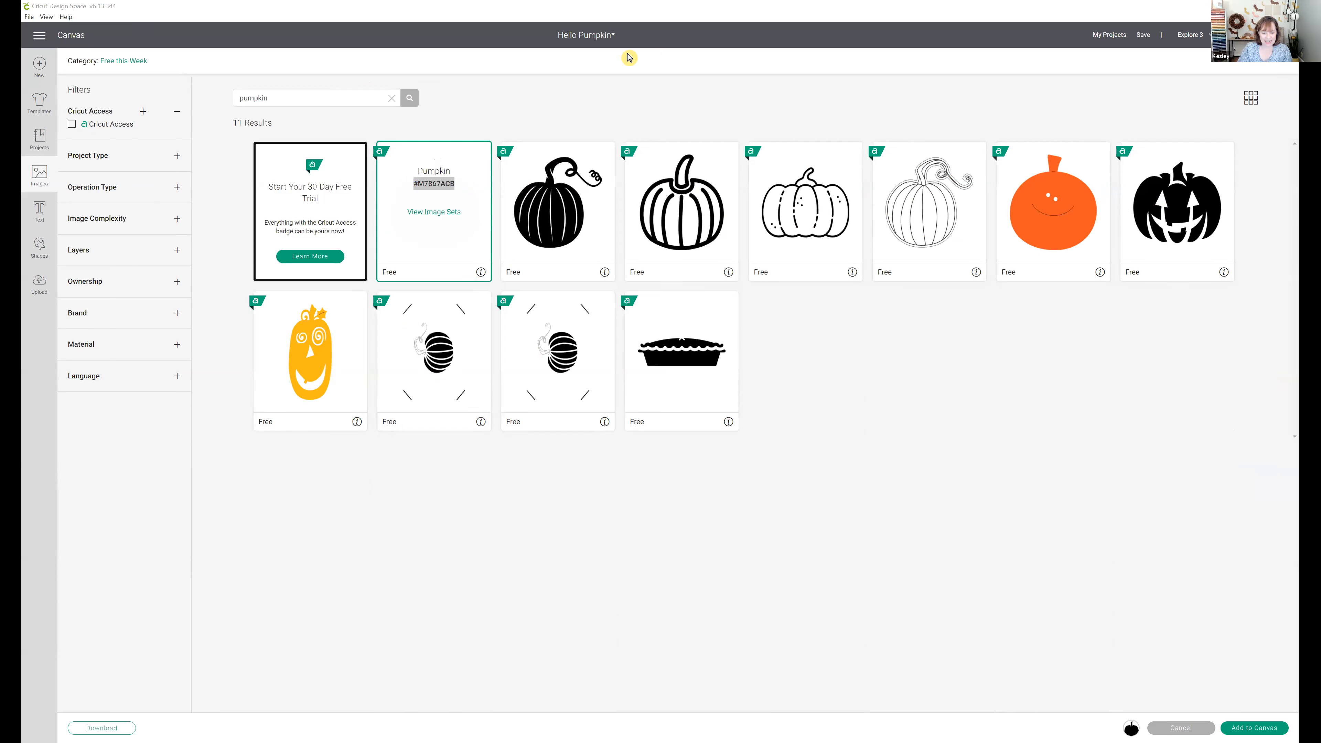
click(628, 546)
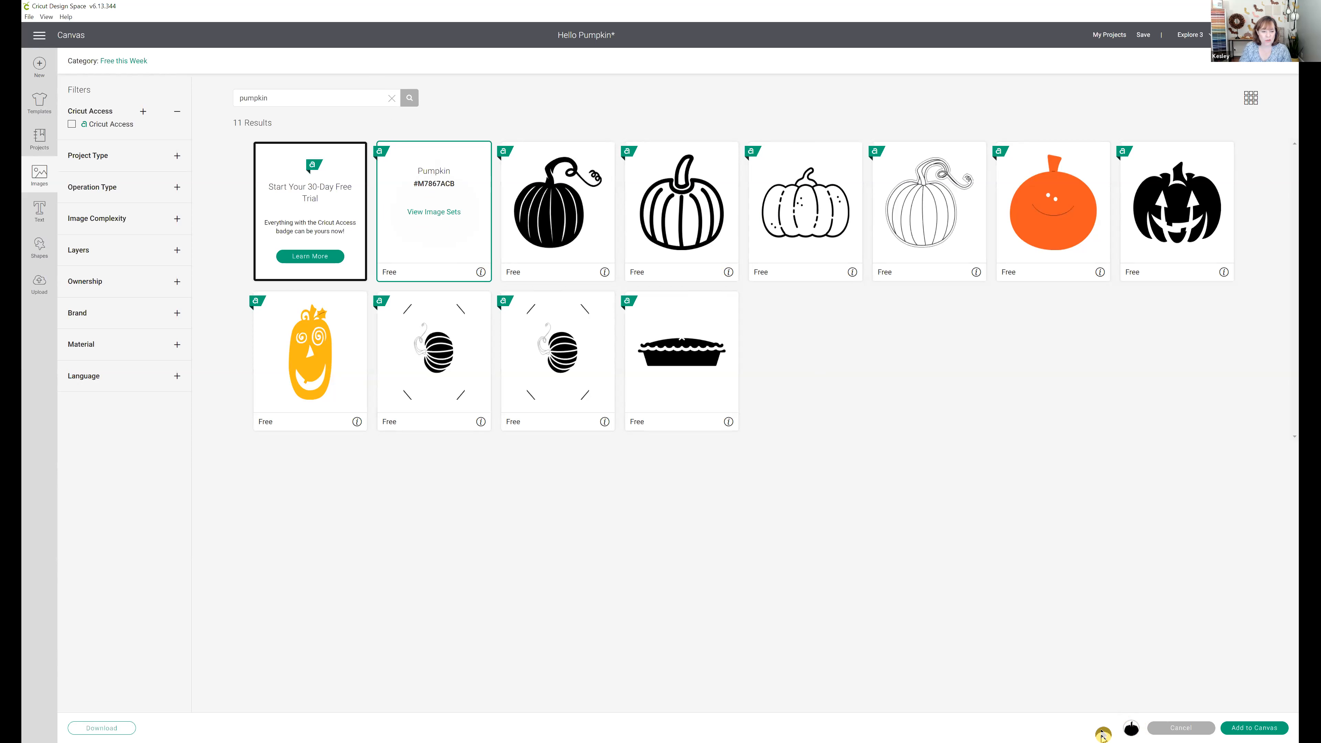
Search the Free this Week images for "Oh Hello" and highlight the image number in the Oh Hello image's details.
click(392, 98)
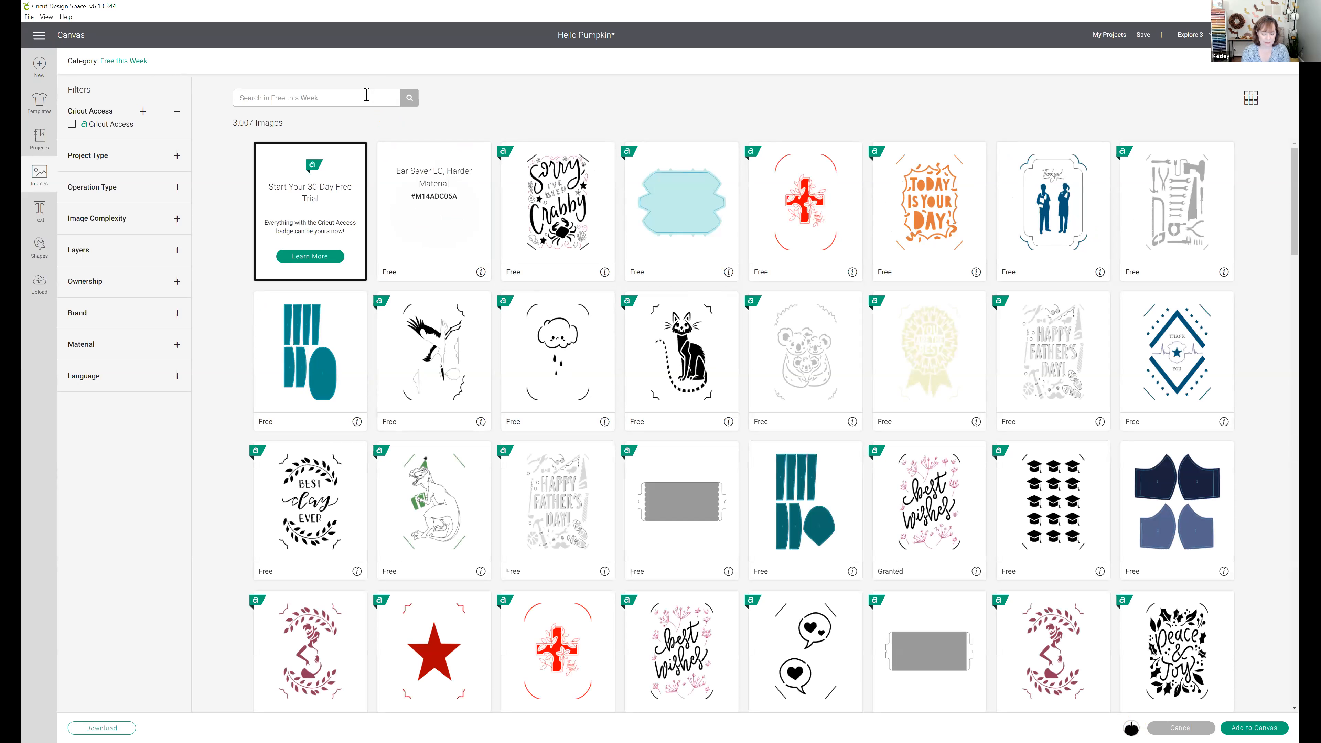
text(Oh Hel)
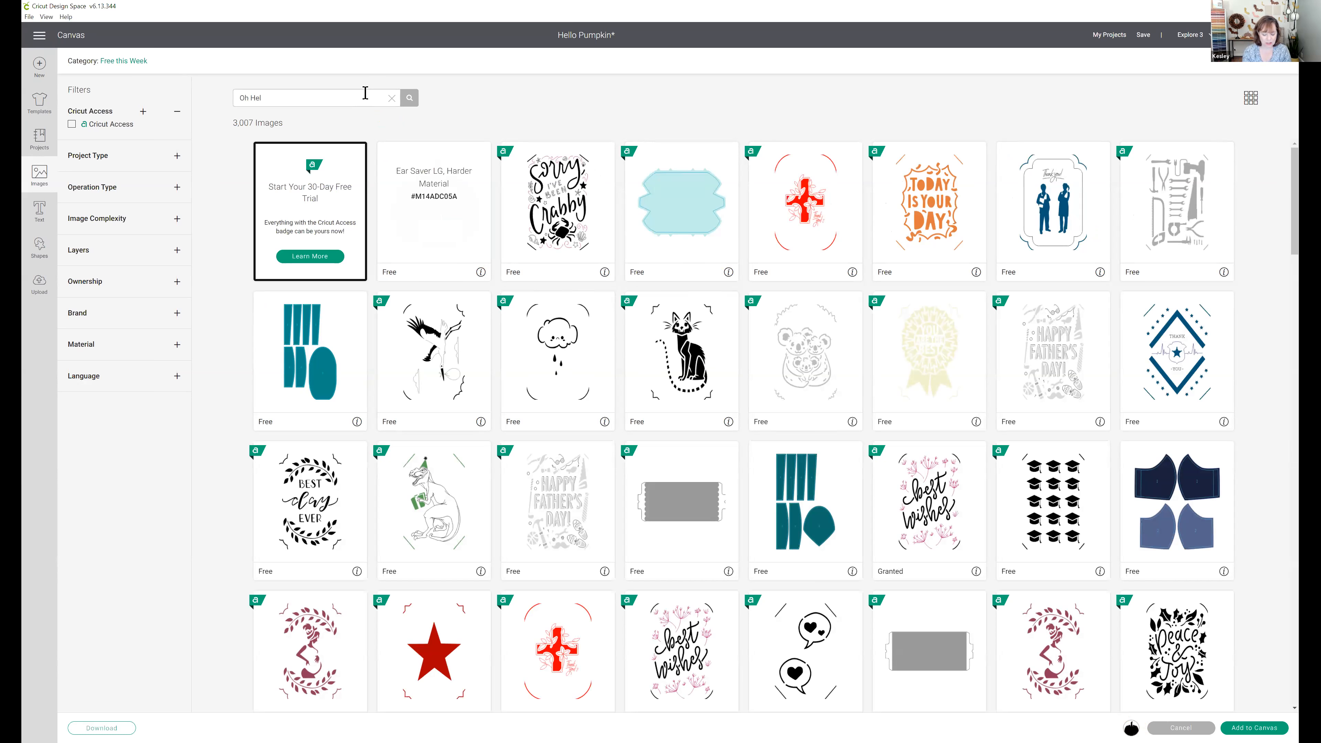
text(lo)
key(Return)
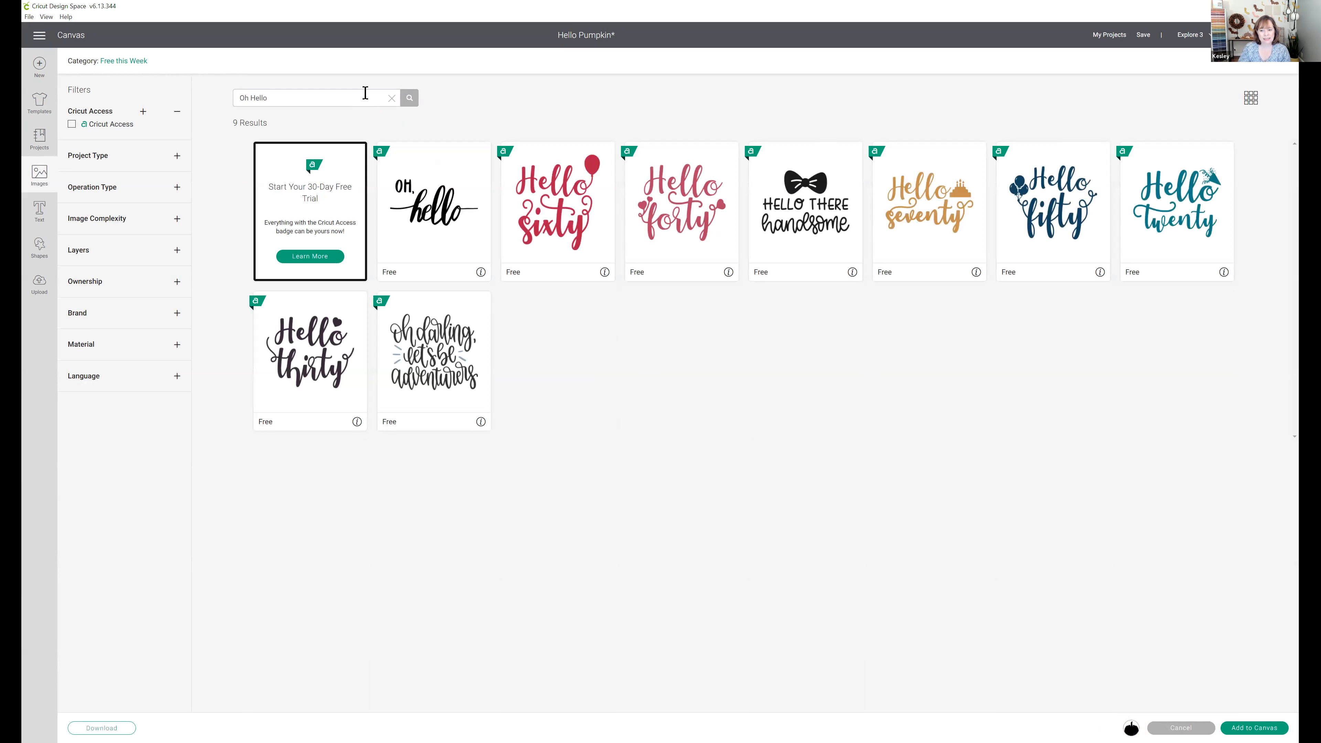
click(480, 273)
drag(458, 185, 407, 187)
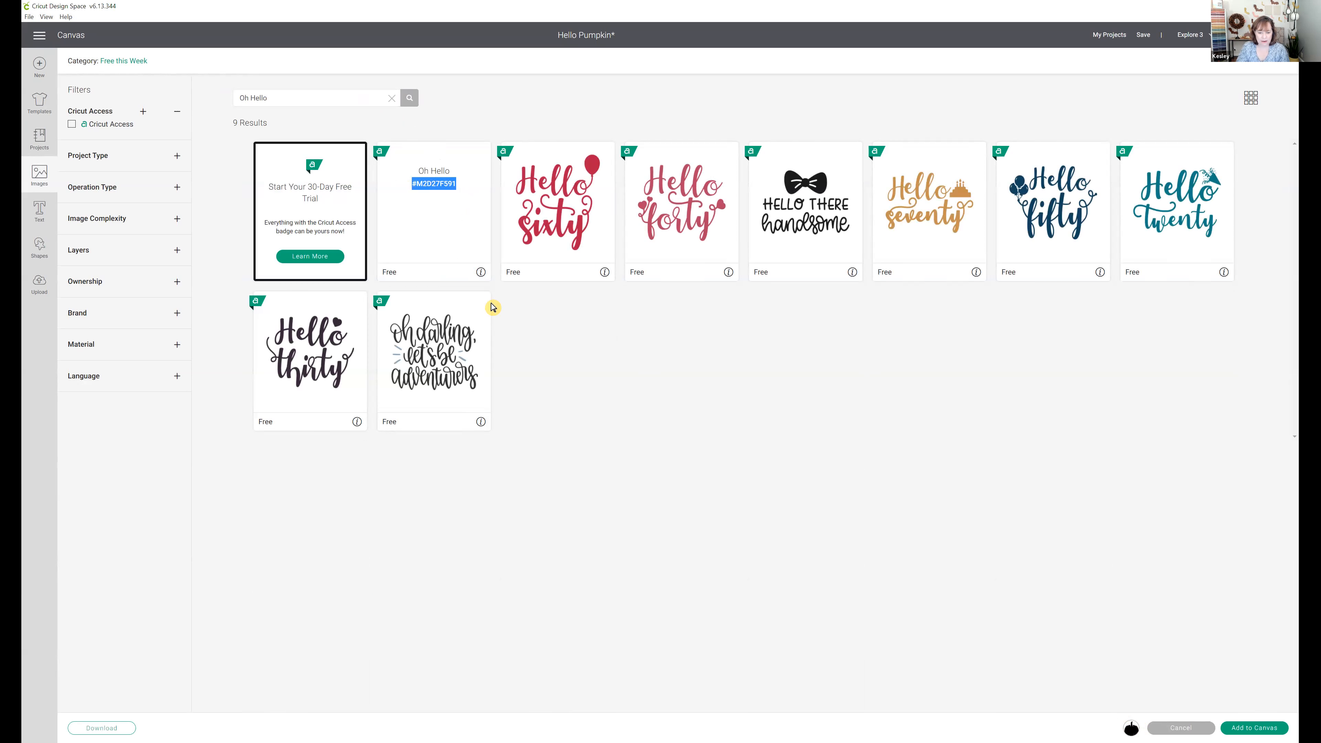
key(alt+Tab)
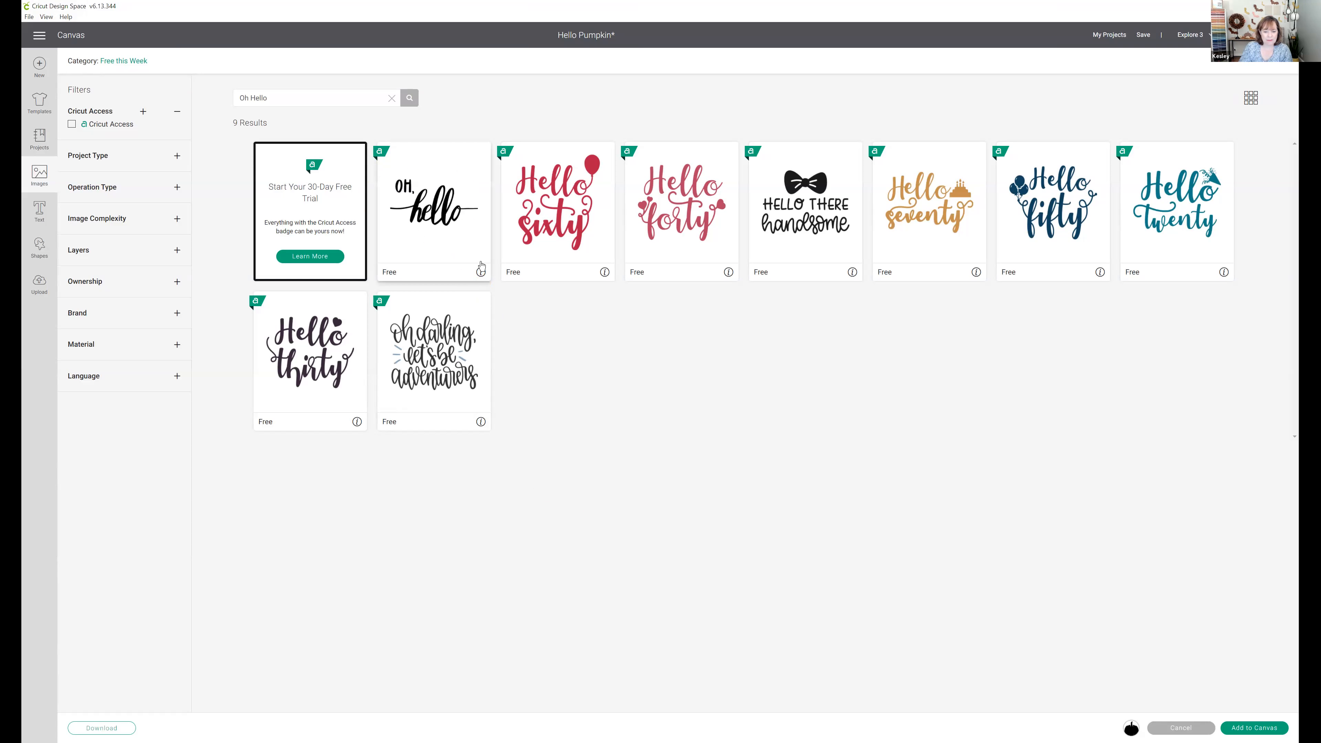
Select the Oh Hello image, add it to the canvas together with the pumpkin, and shift both slightly before deselecting them.
click(469, 227)
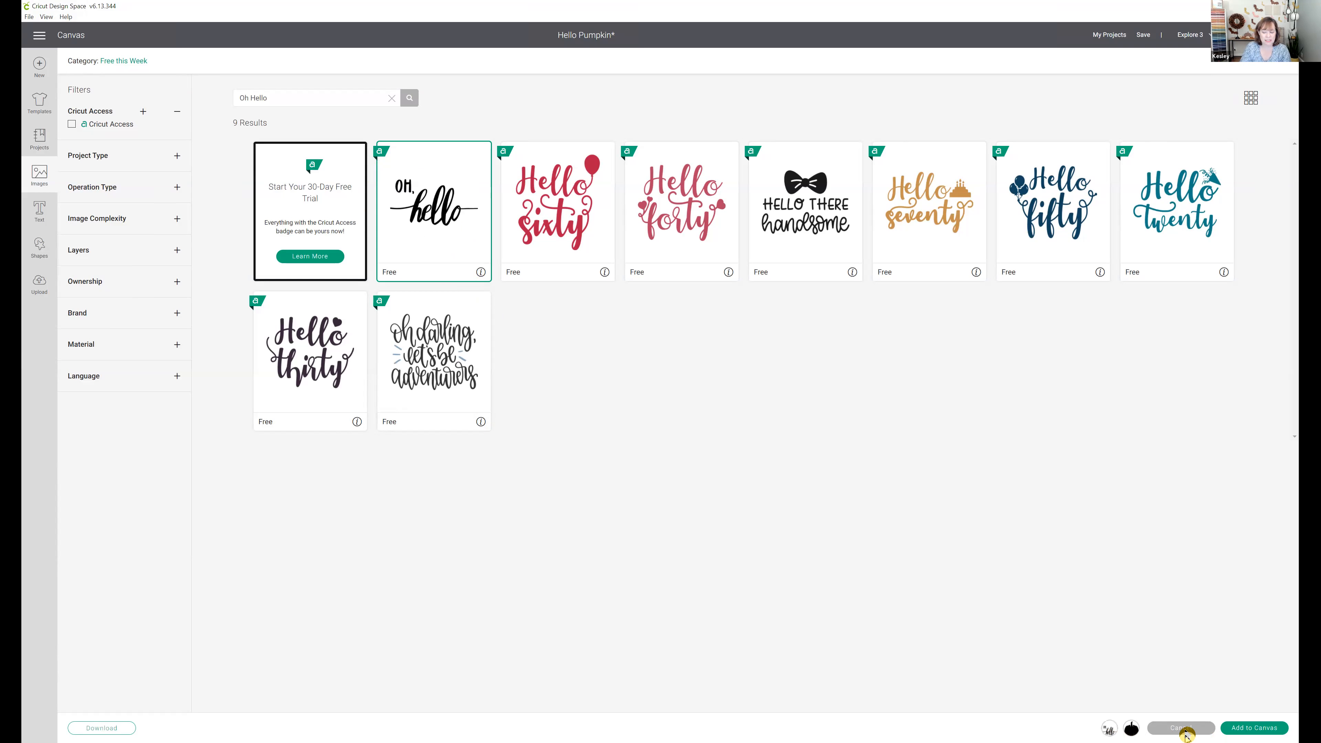
click(1269, 728)
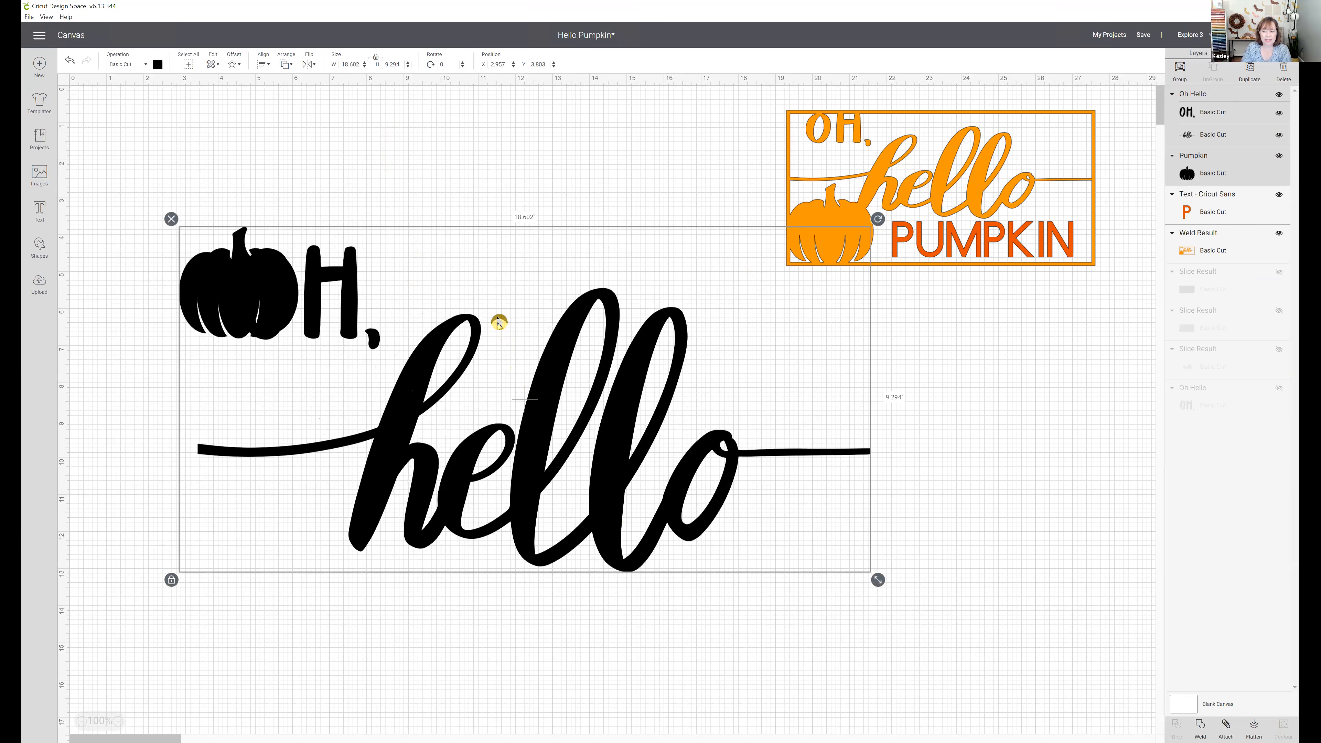
drag(491, 361, 567, 367)
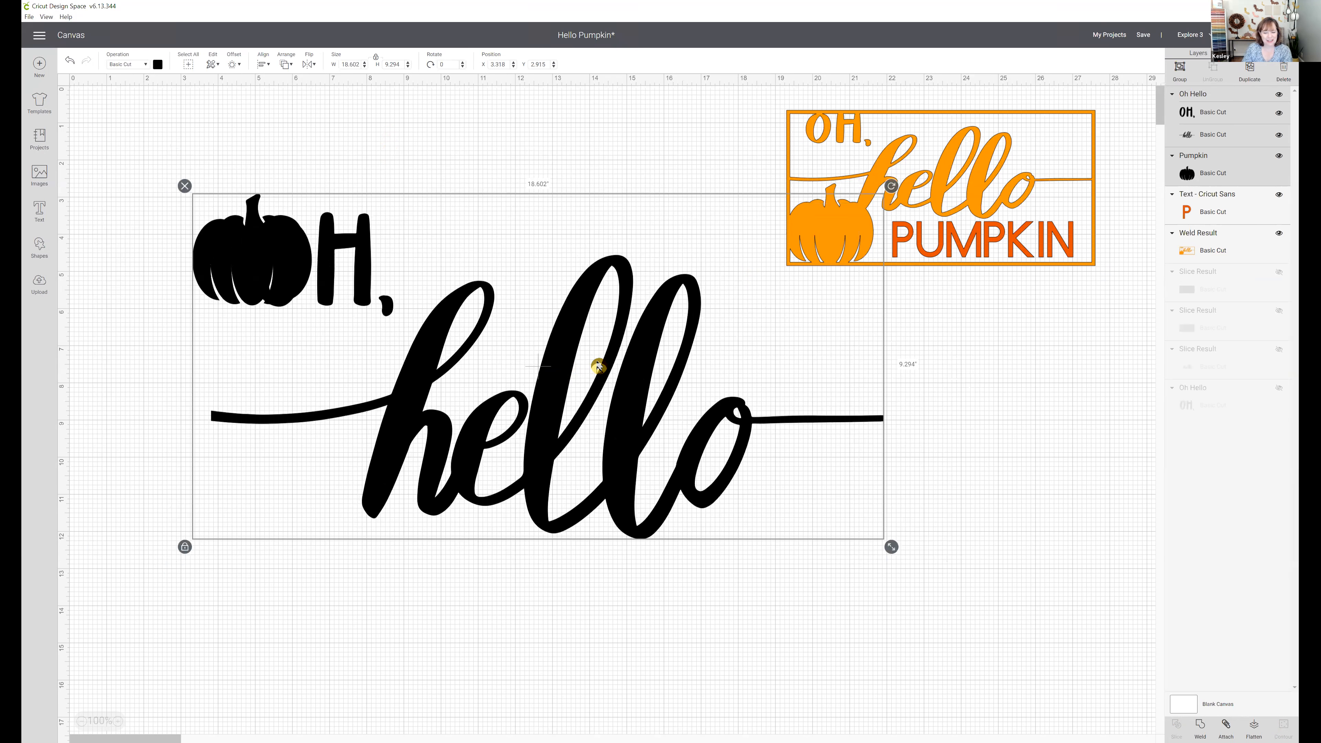
click(498, 159)
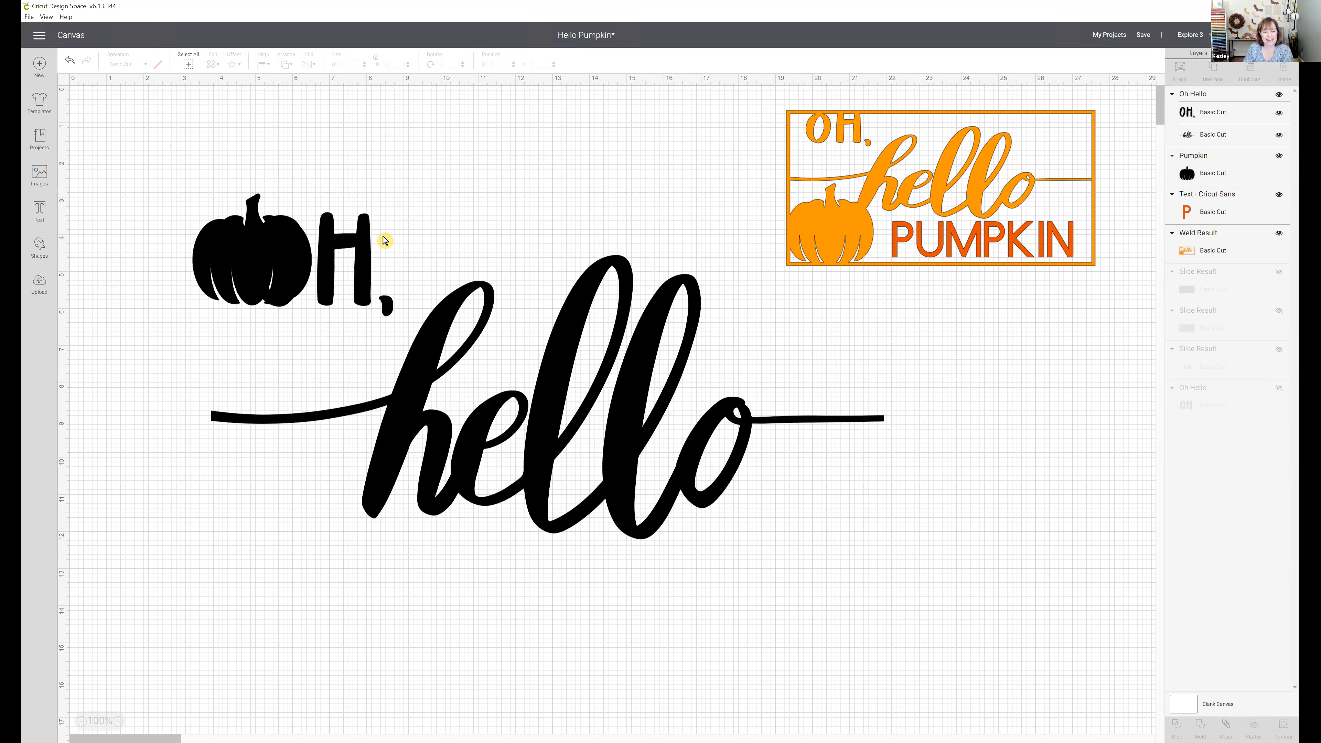
Separate the black pumpkin from the Oh Hello lettering by moving it to the lettering's upper left.
click(1205, 177)
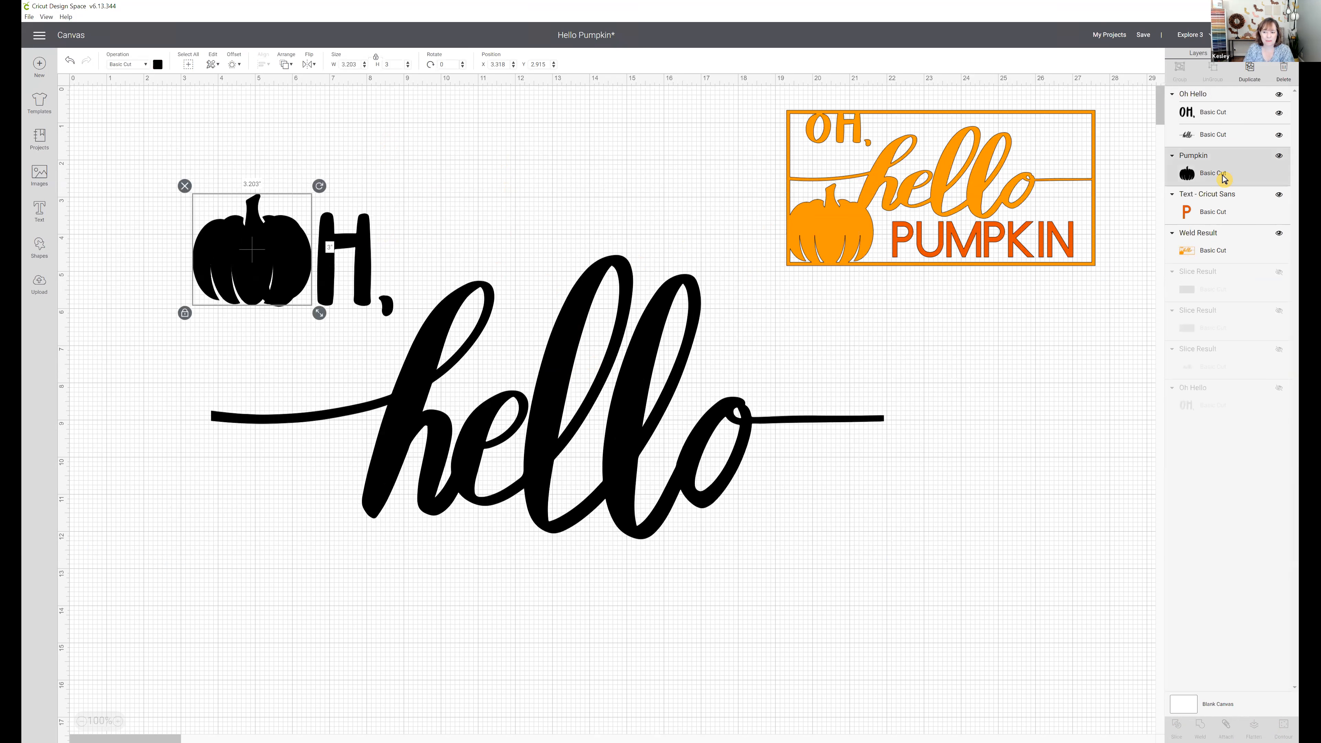
drag(335, 243, 446, 219)
drag(275, 272, 194, 222)
Scale the Oh Hello lettering to about 10.1 × 4.9 in and place it just right of the black pumpkin.
click(542, 322)
drag(582, 328, 512, 296)
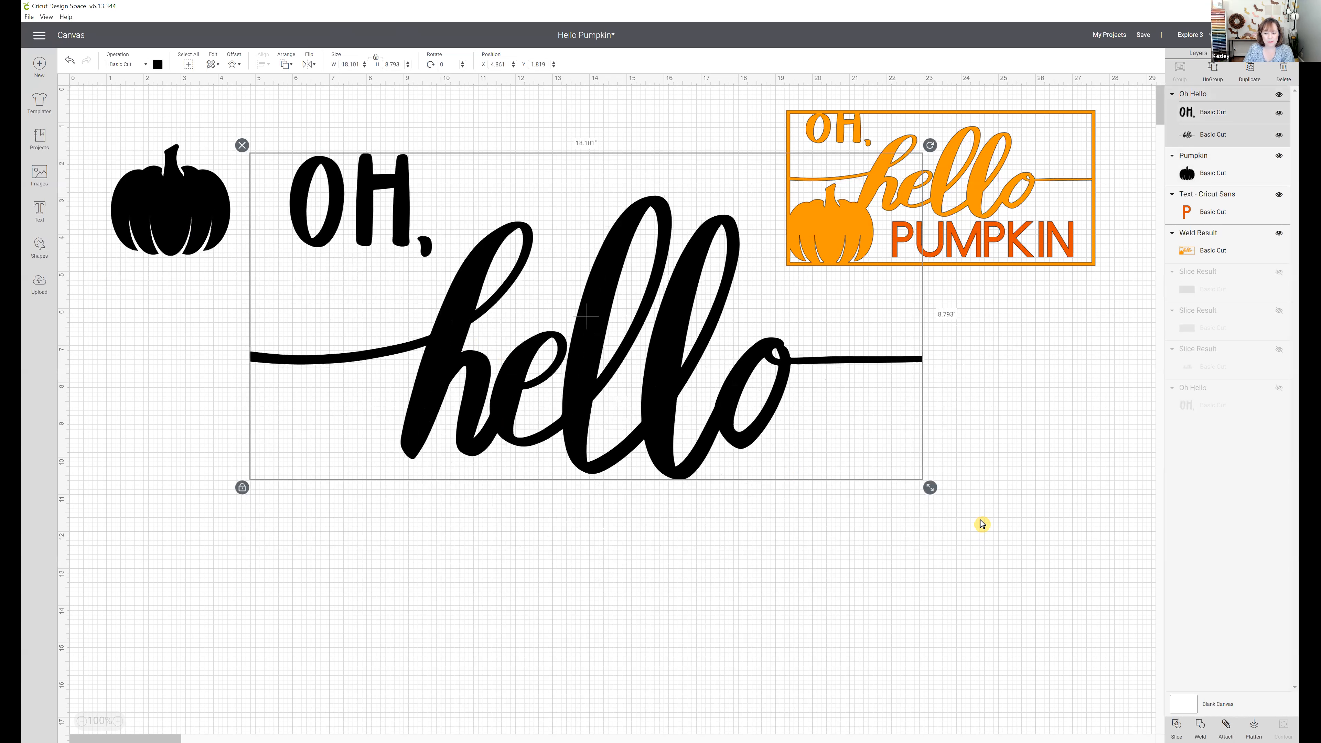
drag(930, 489, 631, 342)
drag(471, 279, 467, 237)
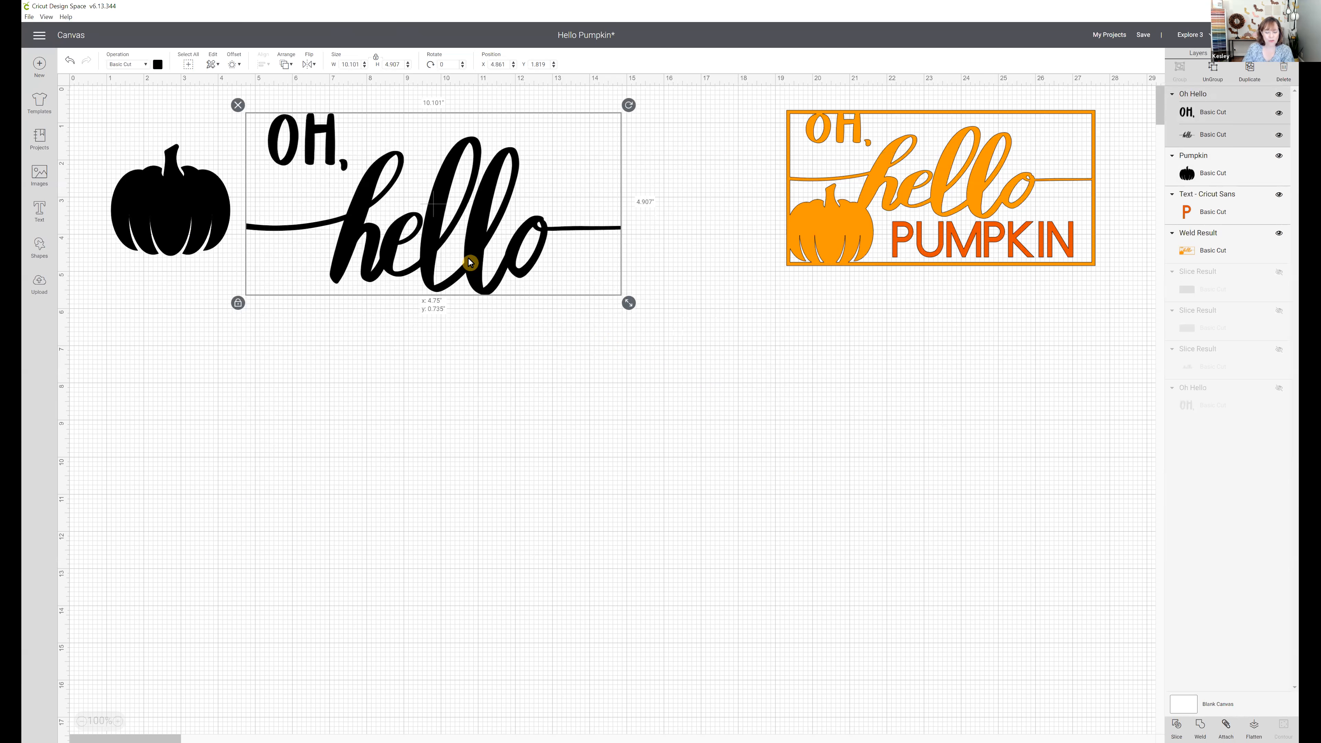
click(480, 416)
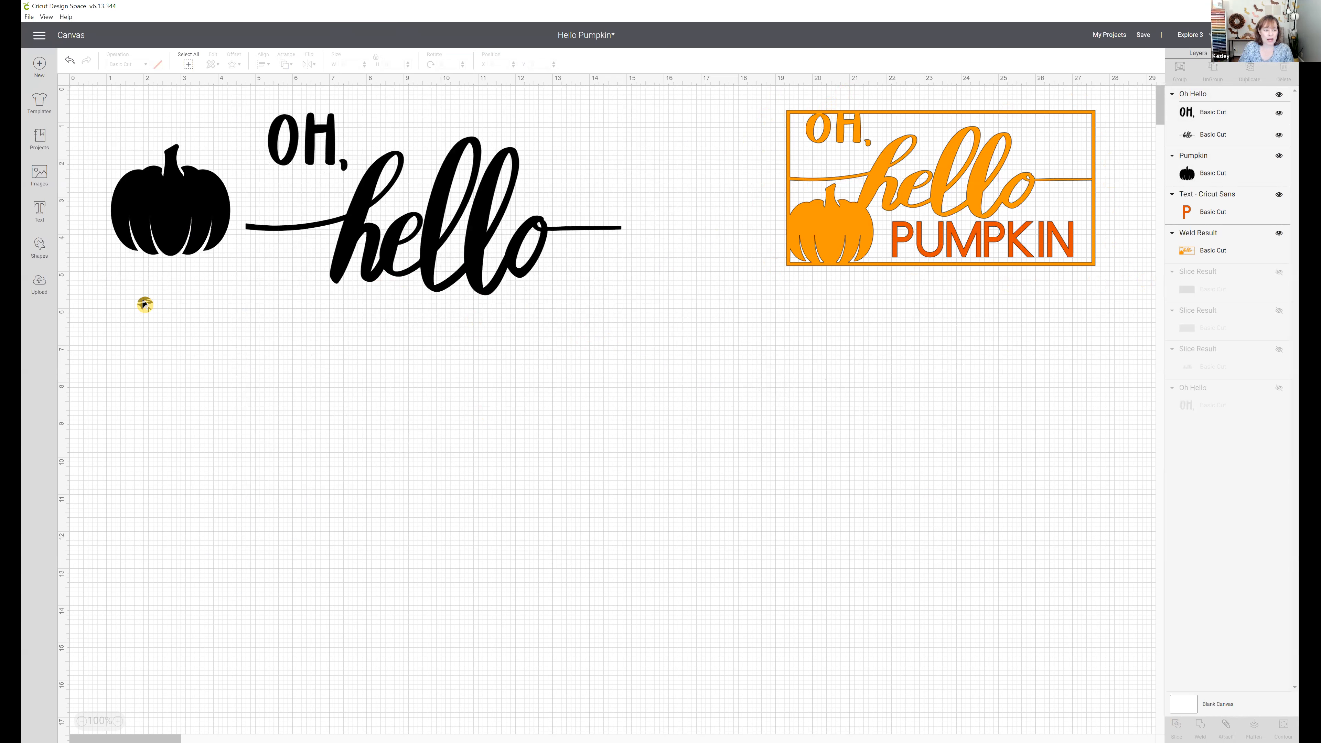
Insert a square shape and move it to the empty canvas area below the Oh Hello lettering.
click(41, 249)
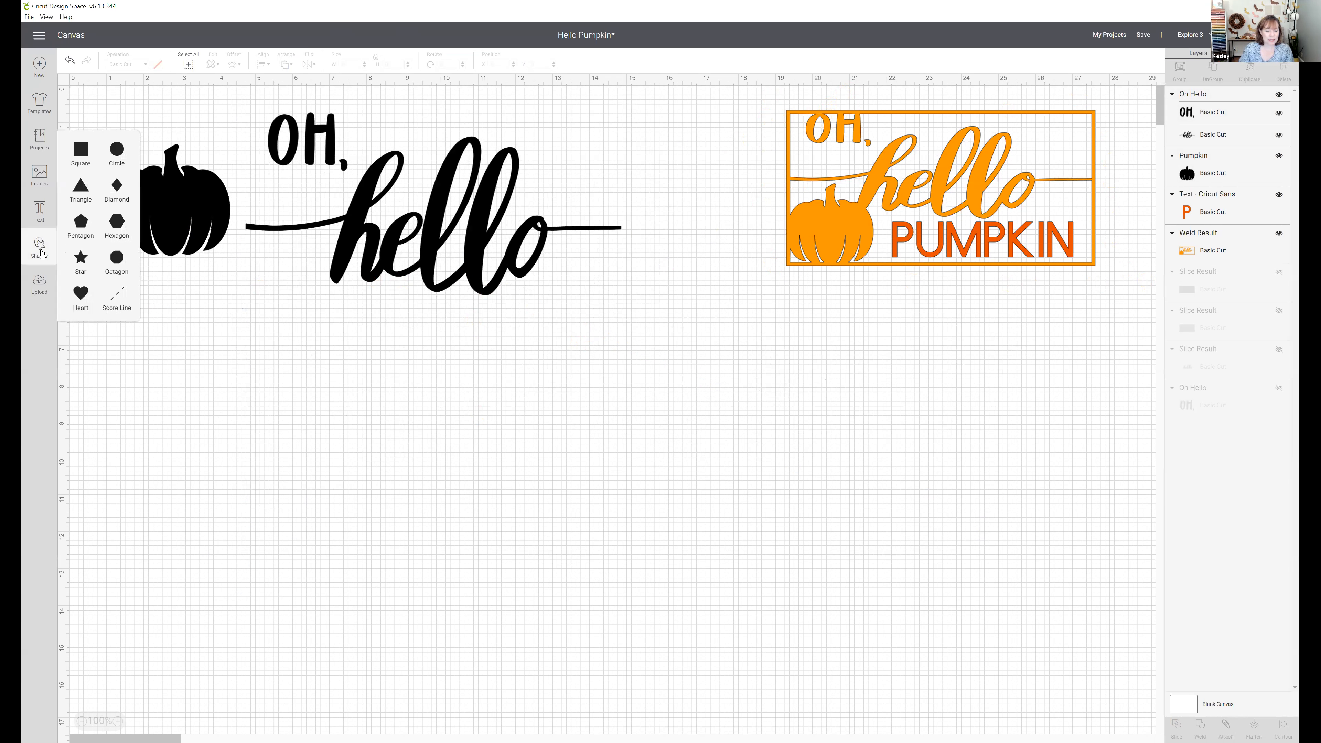
click(80, 151)
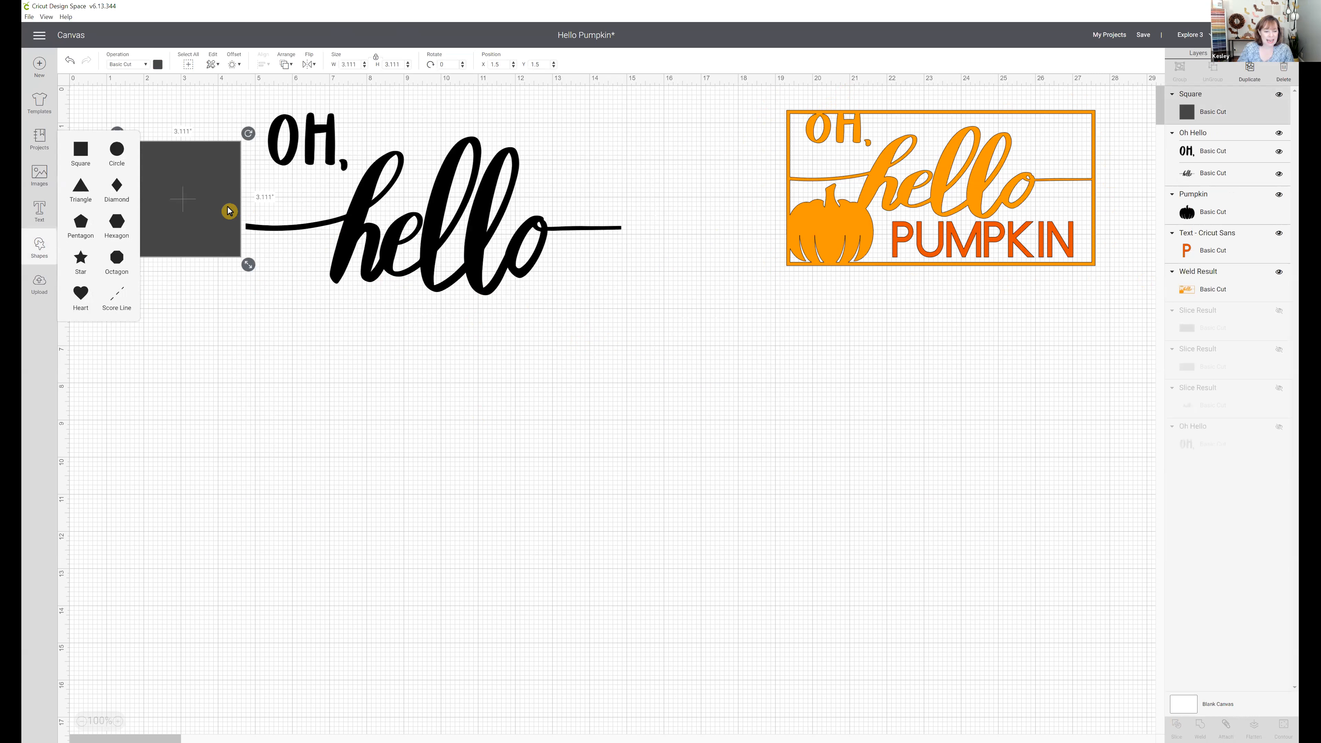
drag(222, 214, 485, 453)
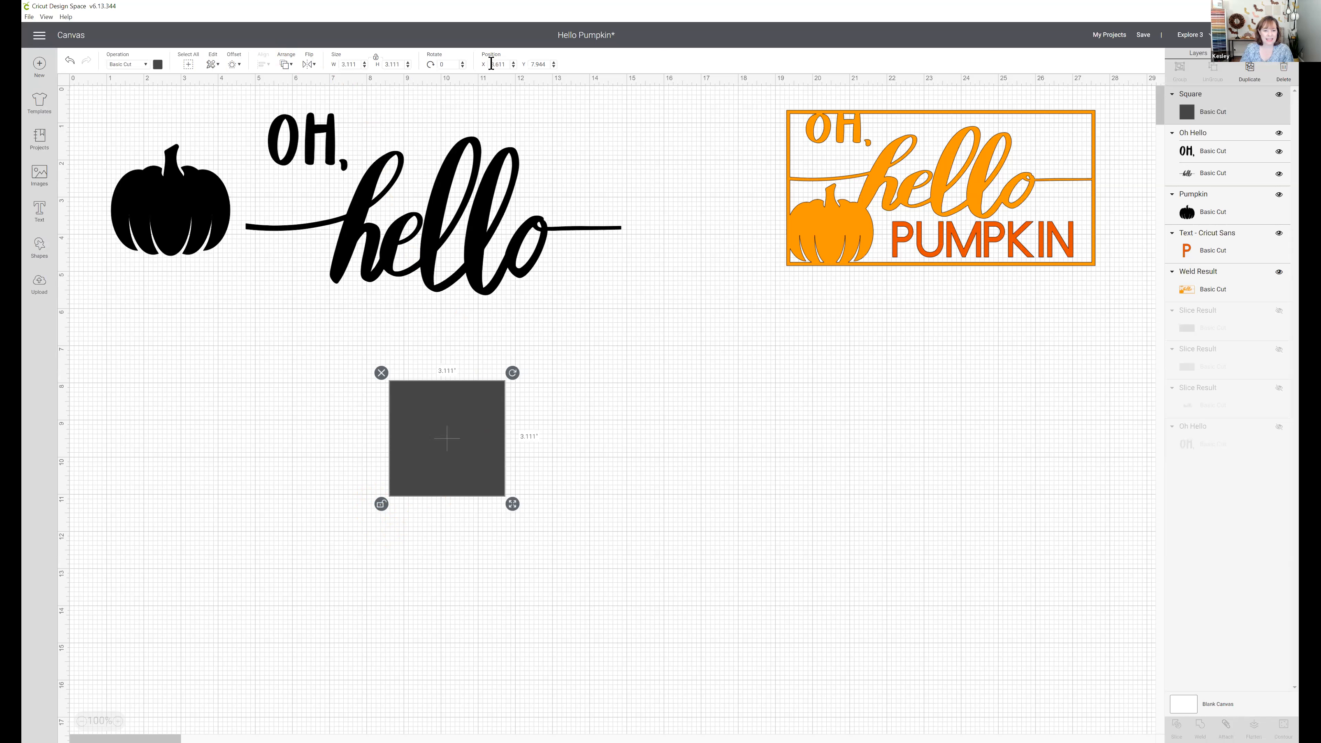
Resize the square to 4.5 in wide by 3.5 in high and move it up closer to the Oh Hello lettering.
click(347, 64)
drag(319, 68, 321, 69)
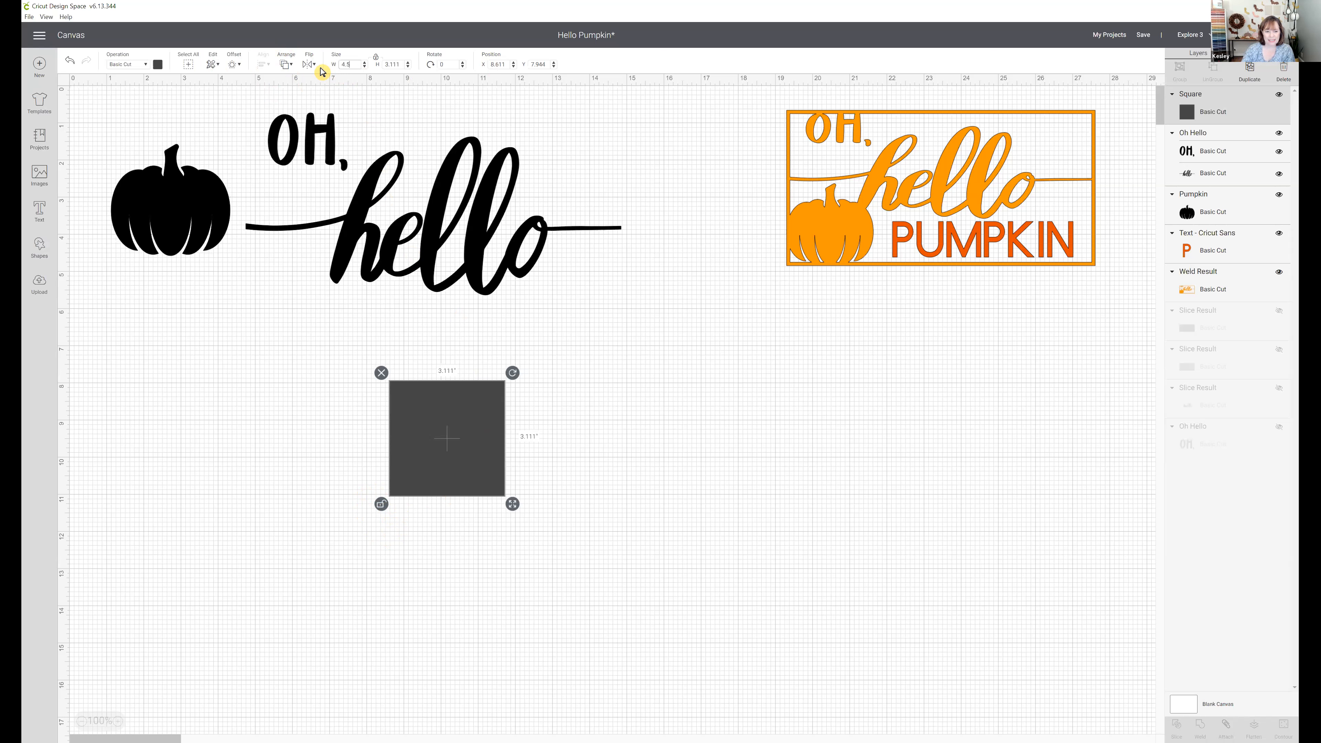
key(Return)
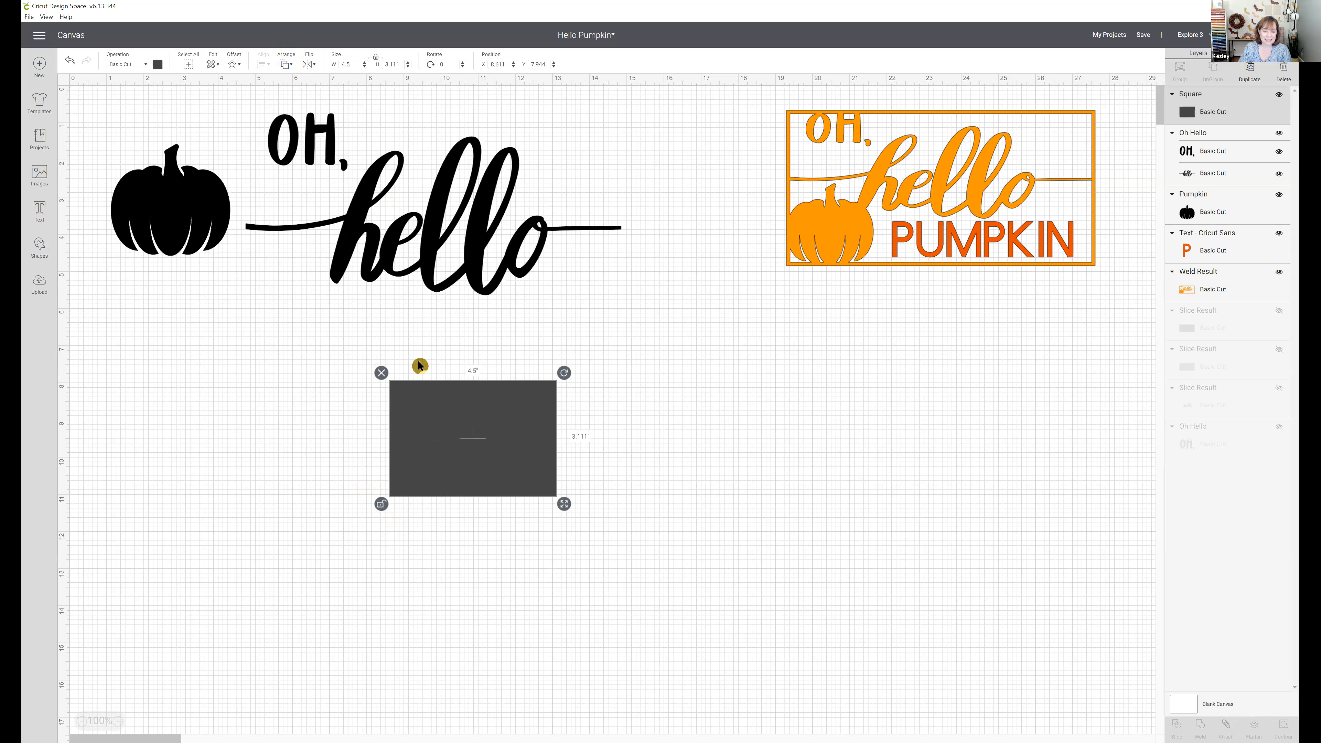
double_click(401, 64)
text(4)
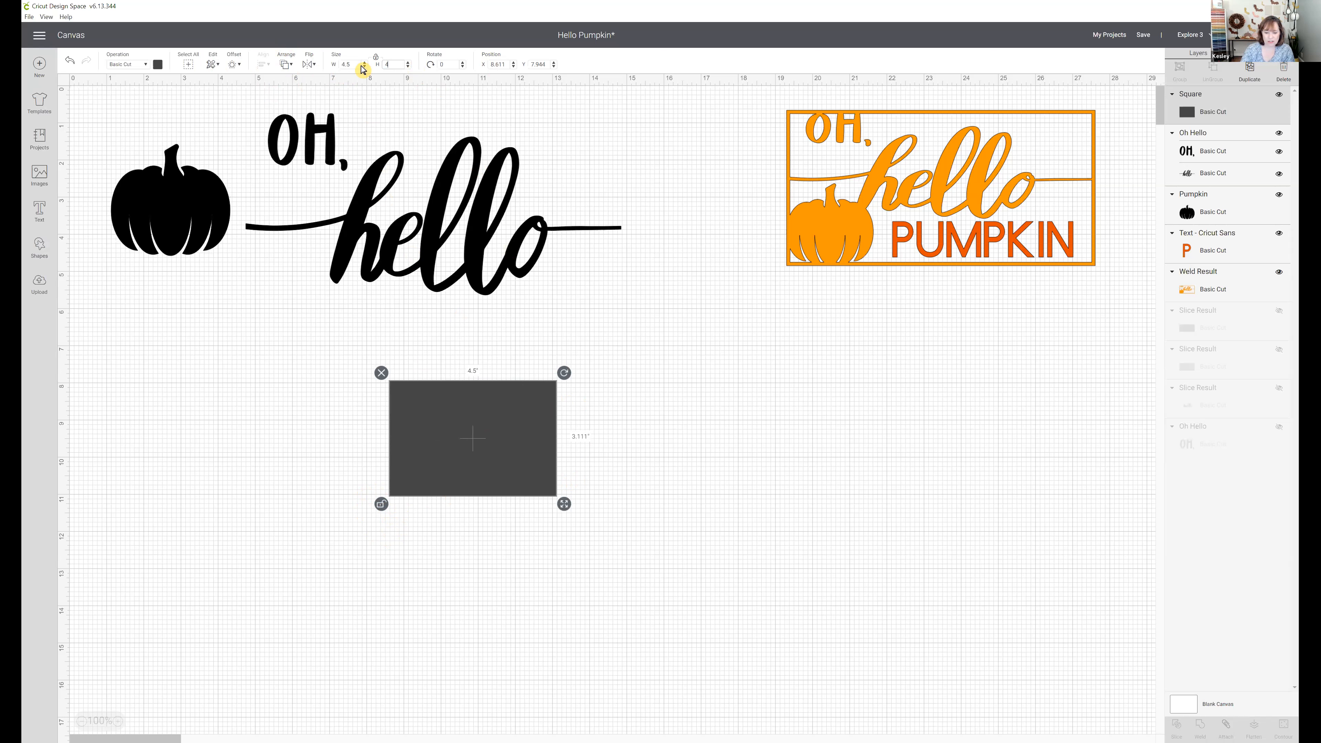
key(Return)
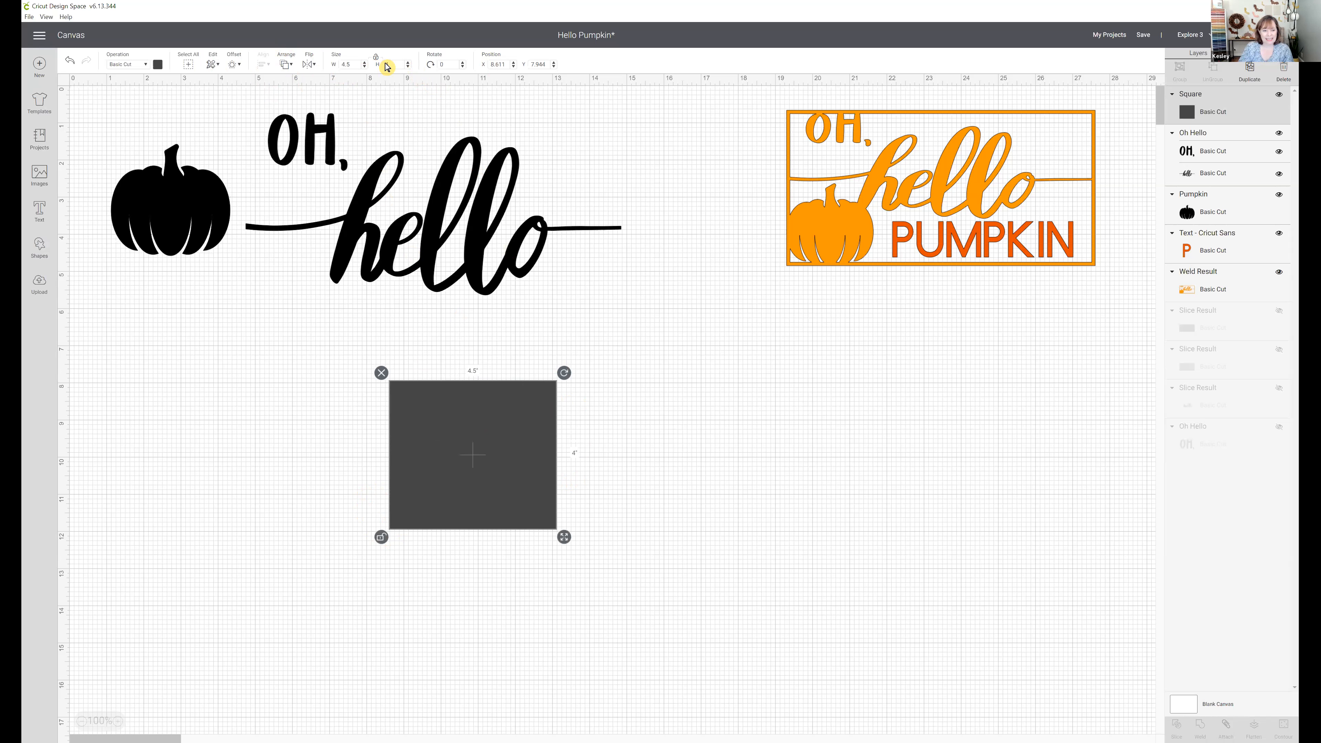
double_click(378, 67)
text(3.5)
key(Return)
drag(487, 425, 457, 359)
click(635, 436)
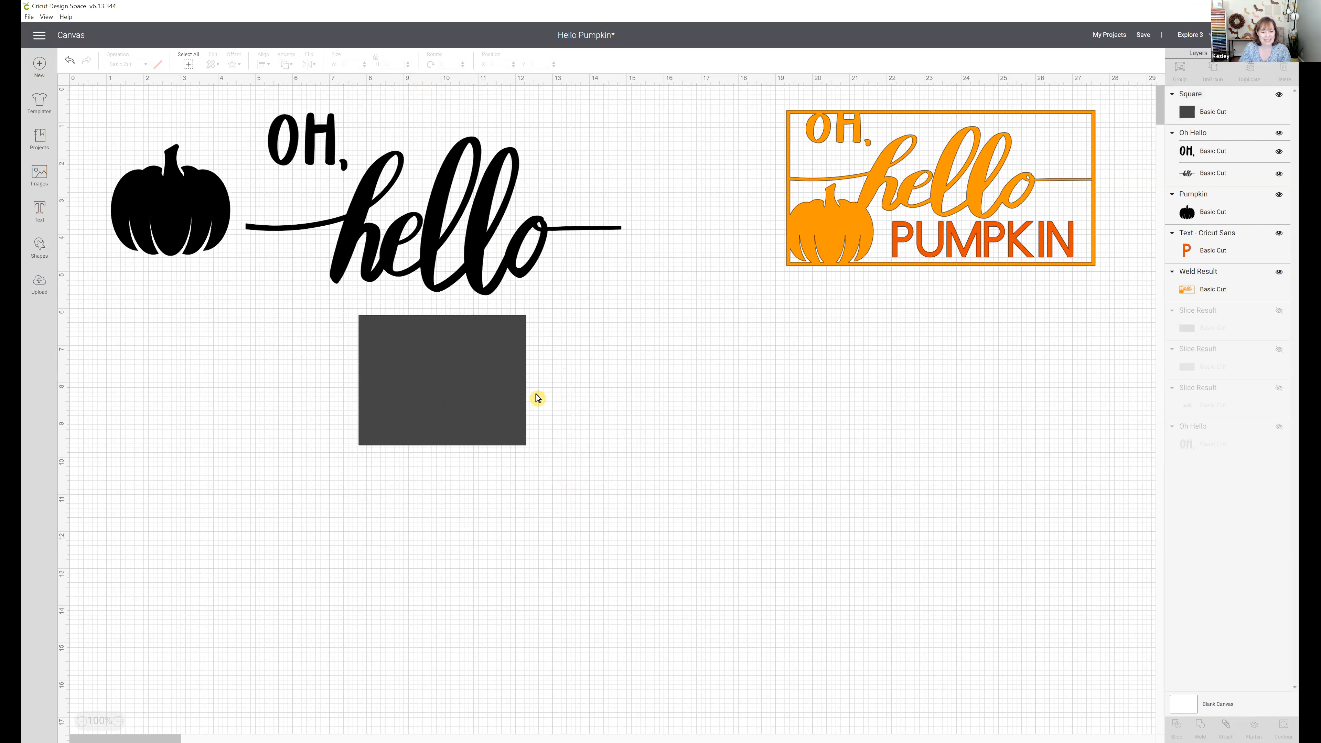
Shift the rectangle slightly down and right, duplicate it, and place the copy to its right with a small gap.
click(472, 378)
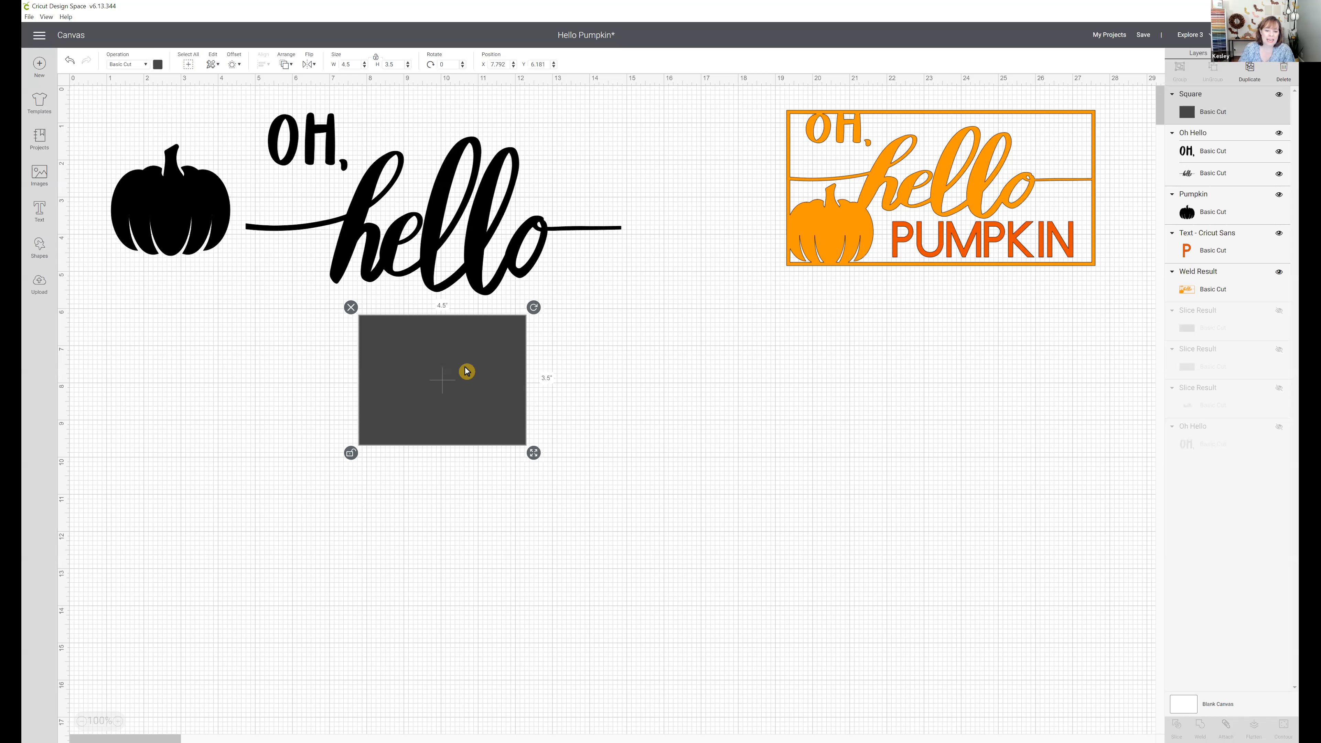
drag(486, 396, 489, 415)
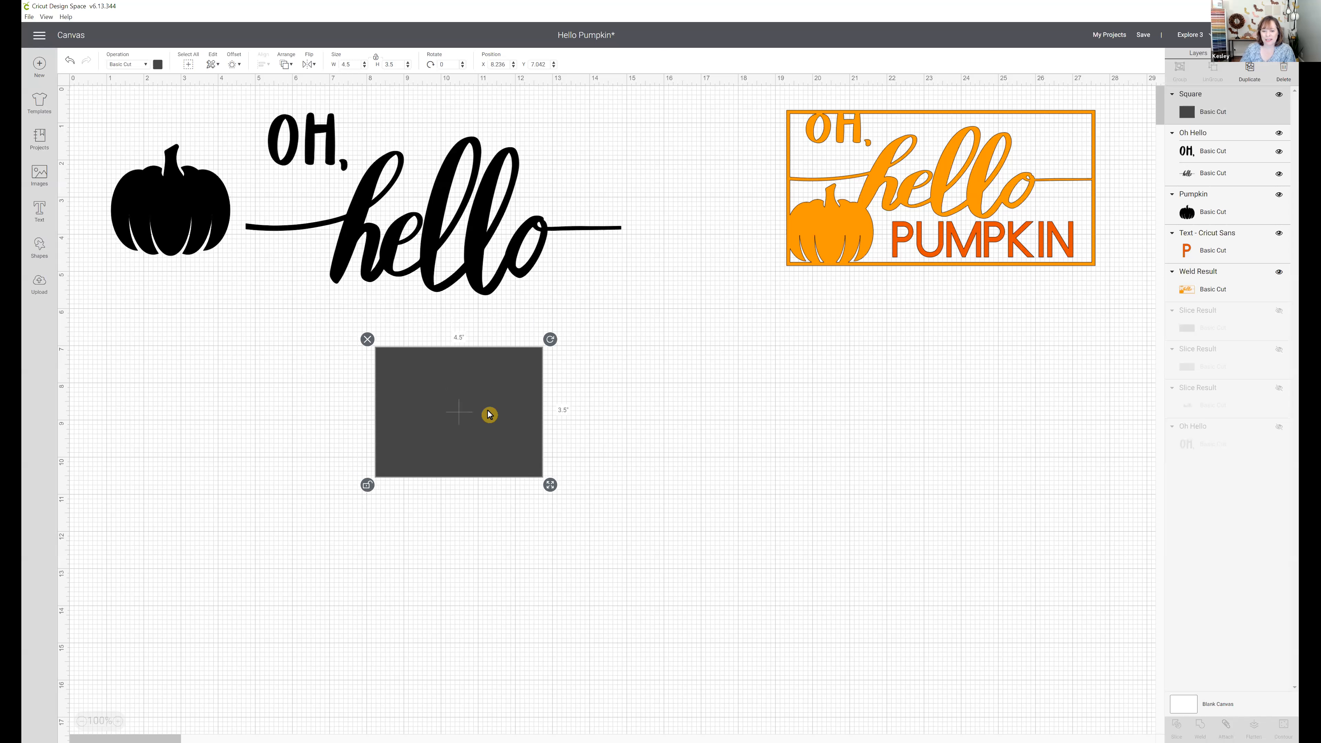
click(1250, 70)
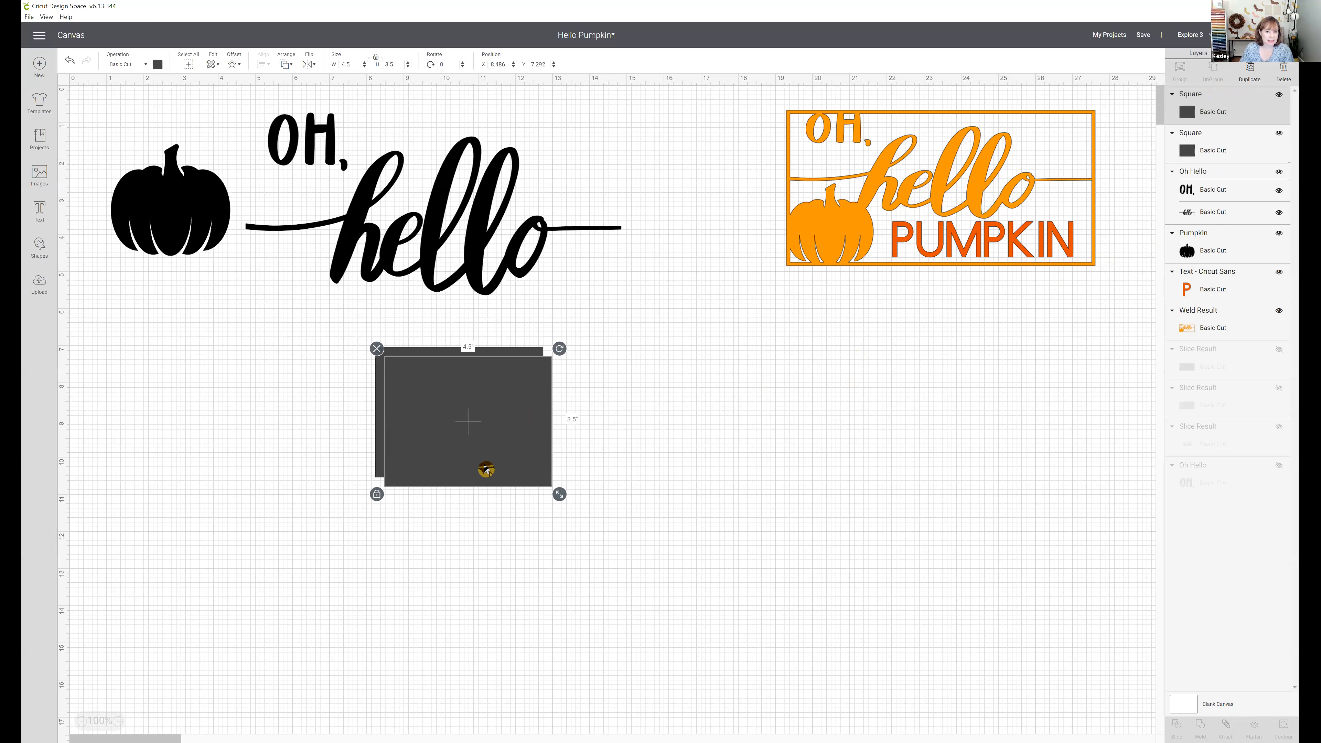
drag(432, 430, 637, 442)
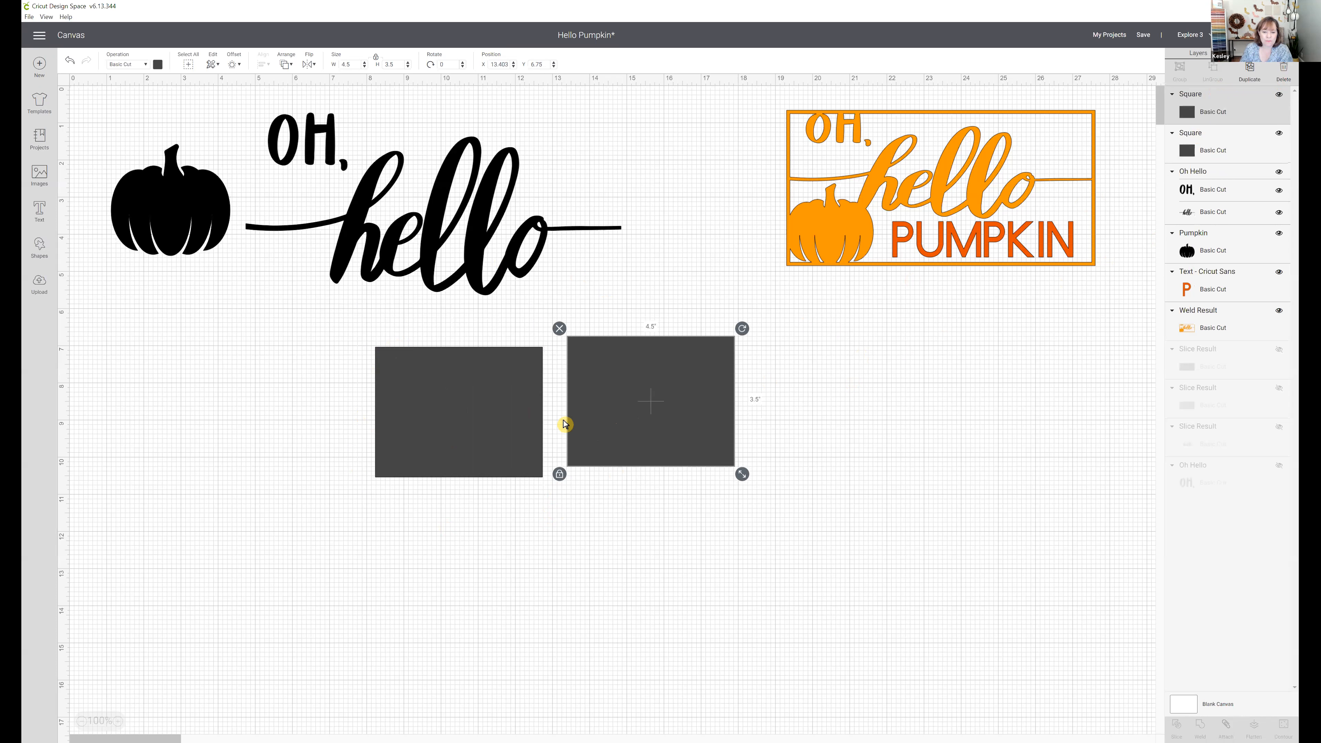
drag(646, 393, 671, 402)
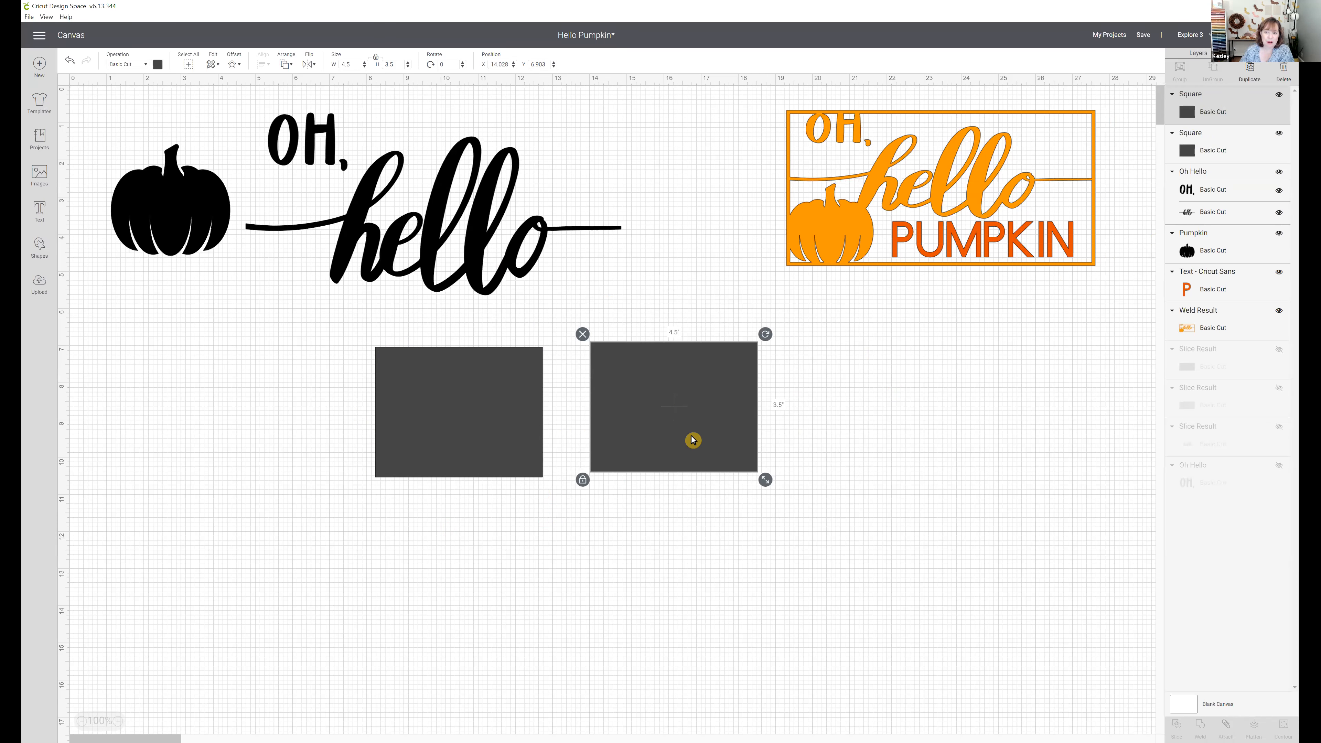
Scale the rectangle copy proportionally to 4.25 in wide and place it on top of the 4.5 in rectangle.
click(350, 64)
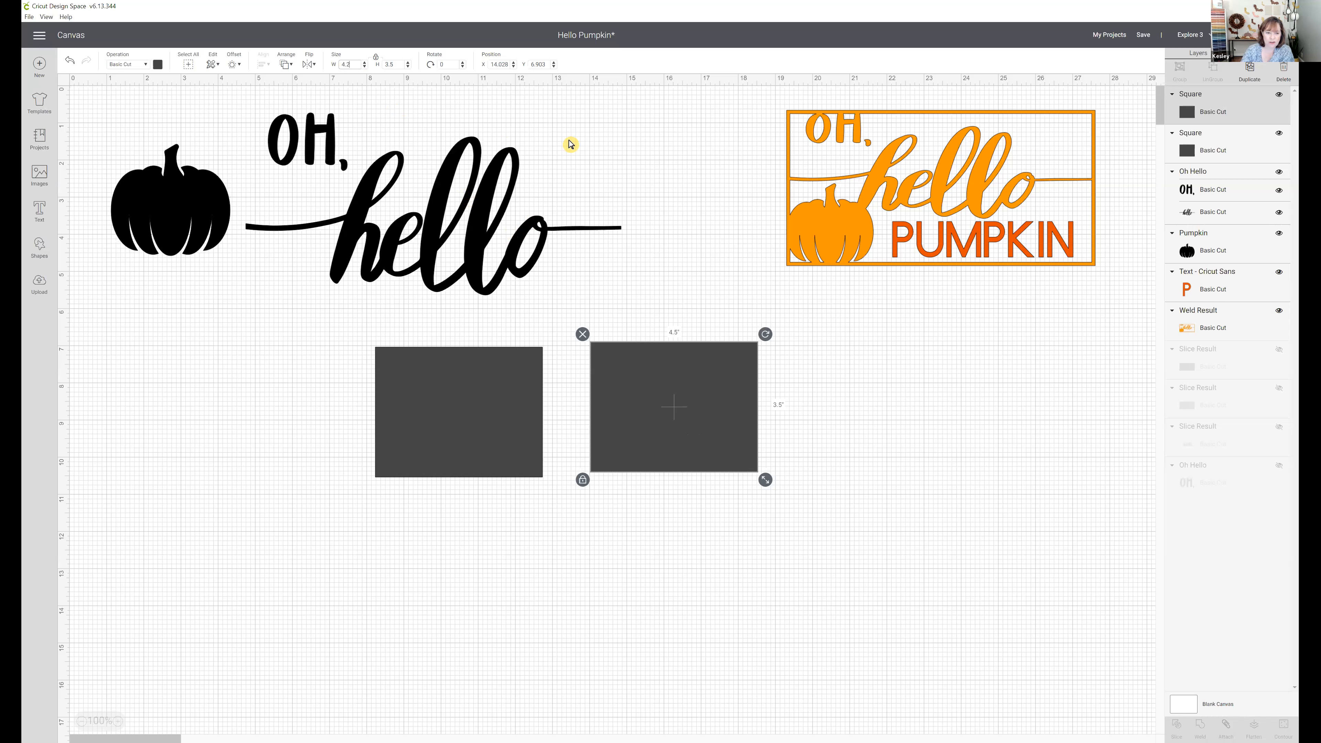
key(Return)
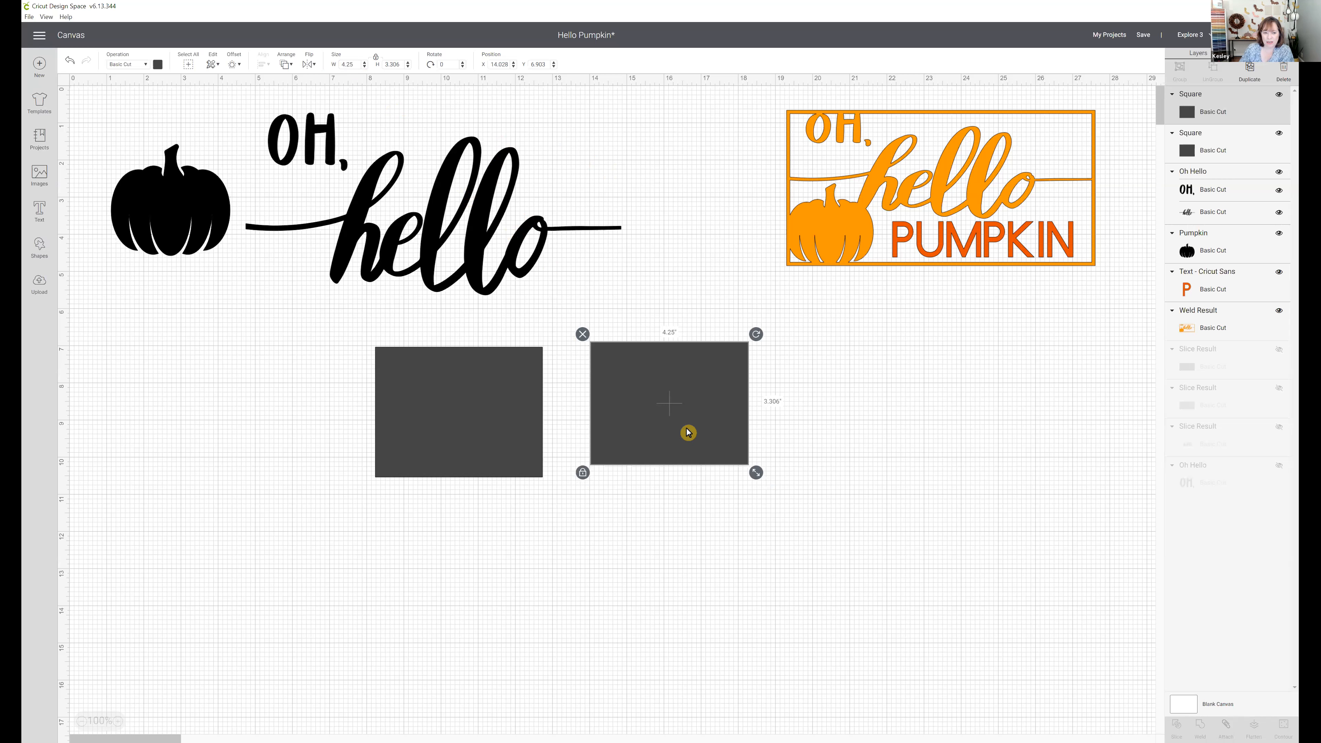
drag(685, 425, 472, 433)
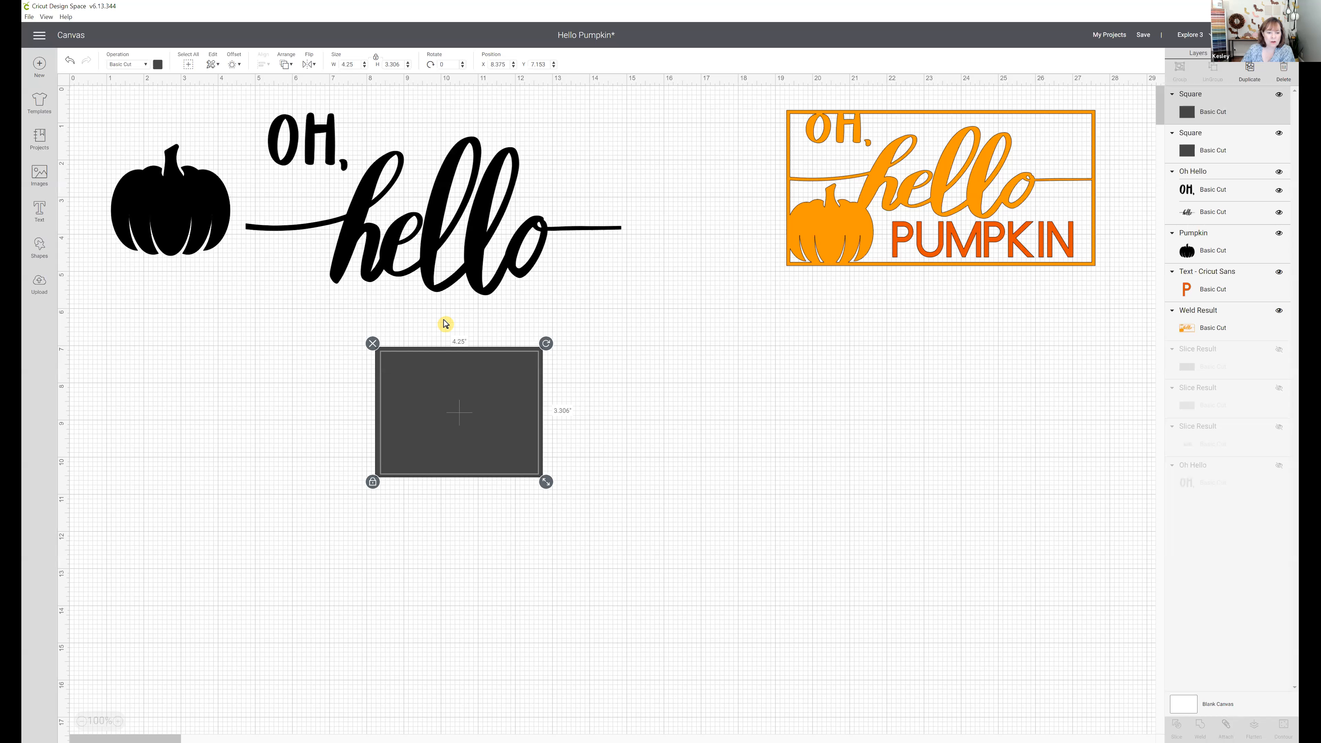
Select both overlapping rectangles together and align them to a common center.
drag(258, 391, 654, 453)
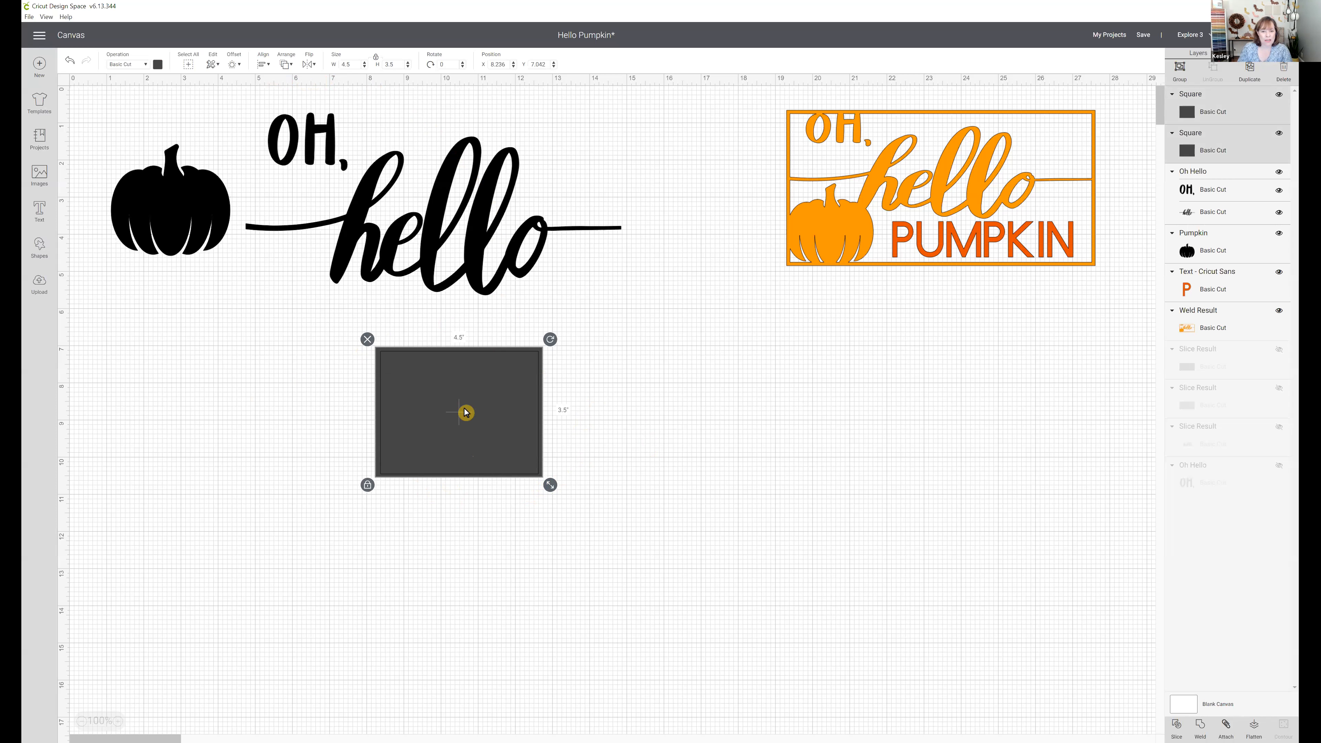
click(675, 481)
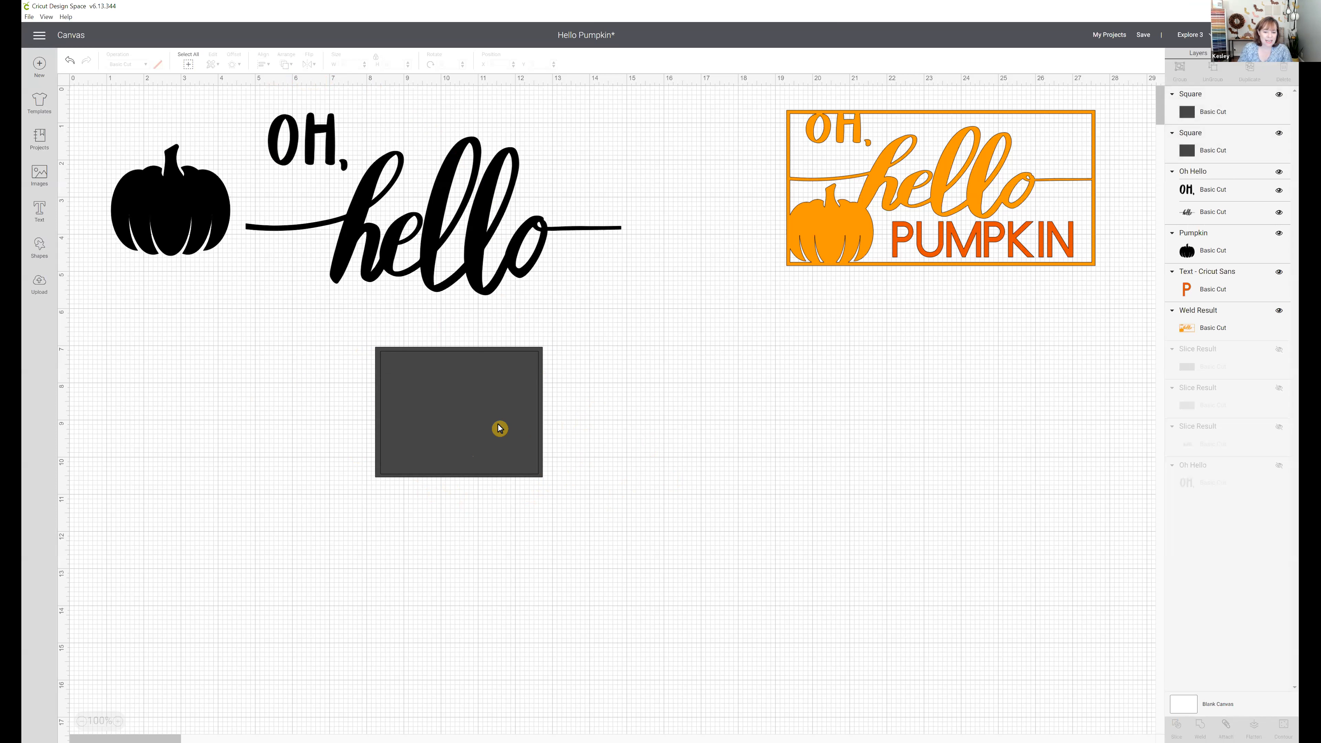
click(513, 436)
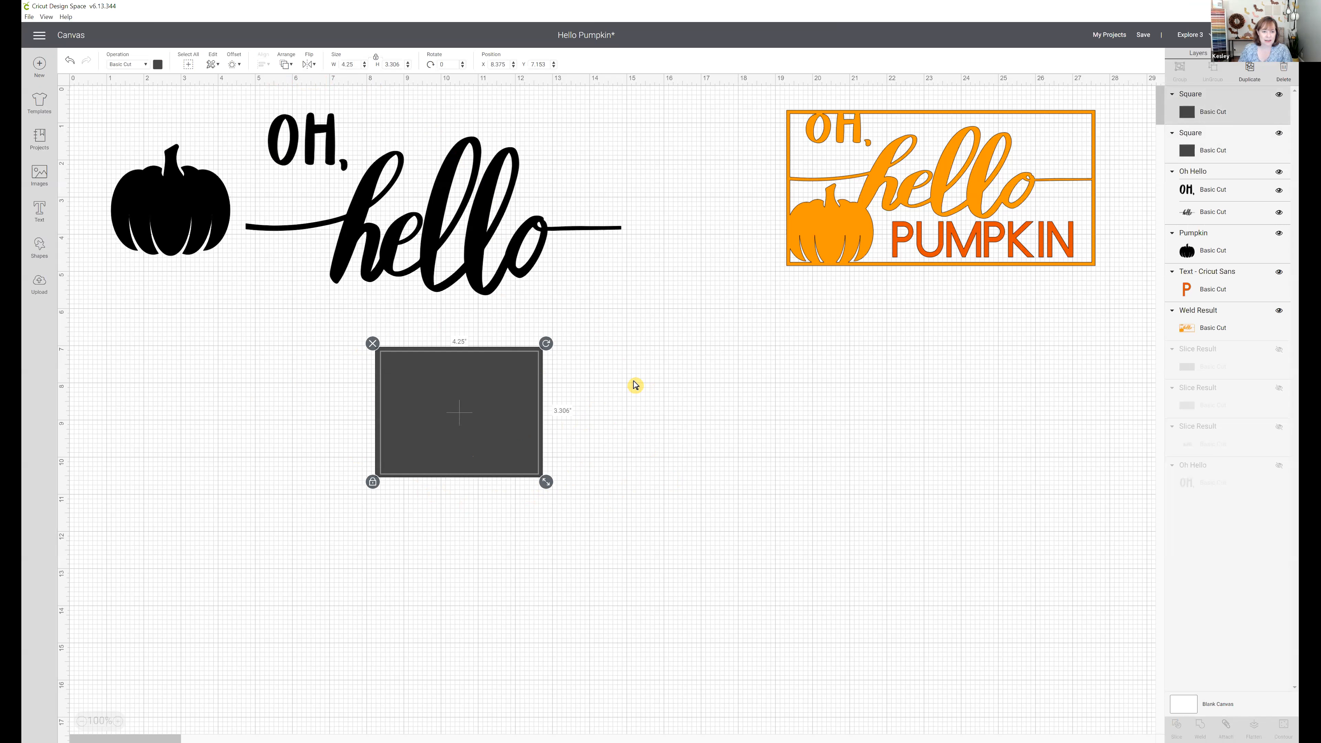
click(642, 432)
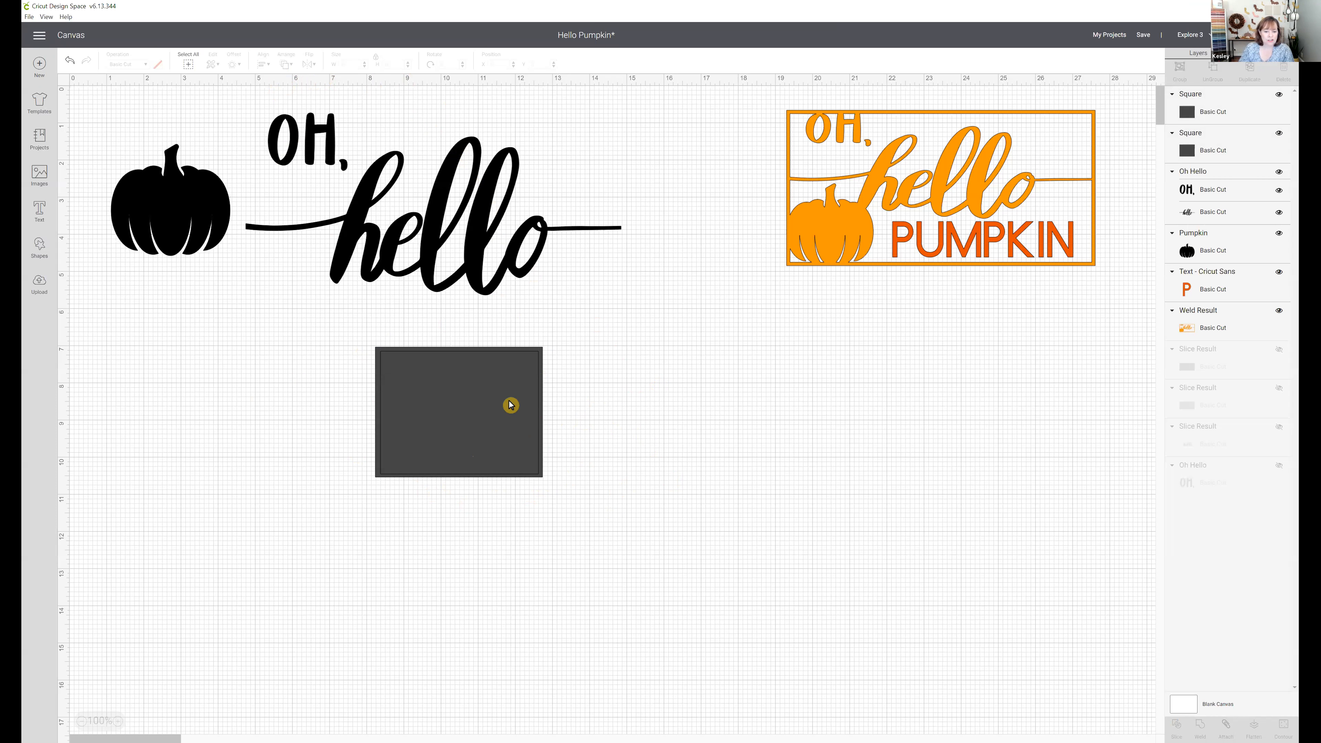
click(509, 404)
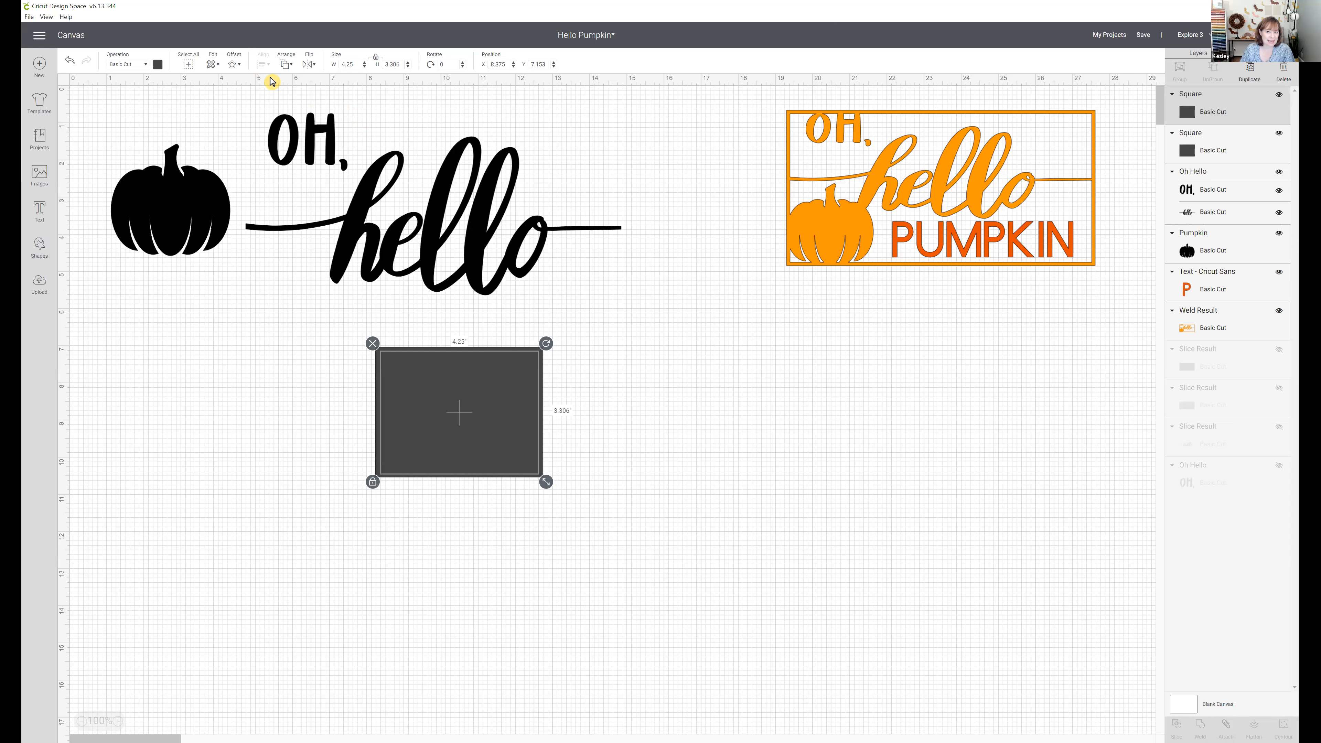
click(305, 419)
drag(307, 417, 674, 443)
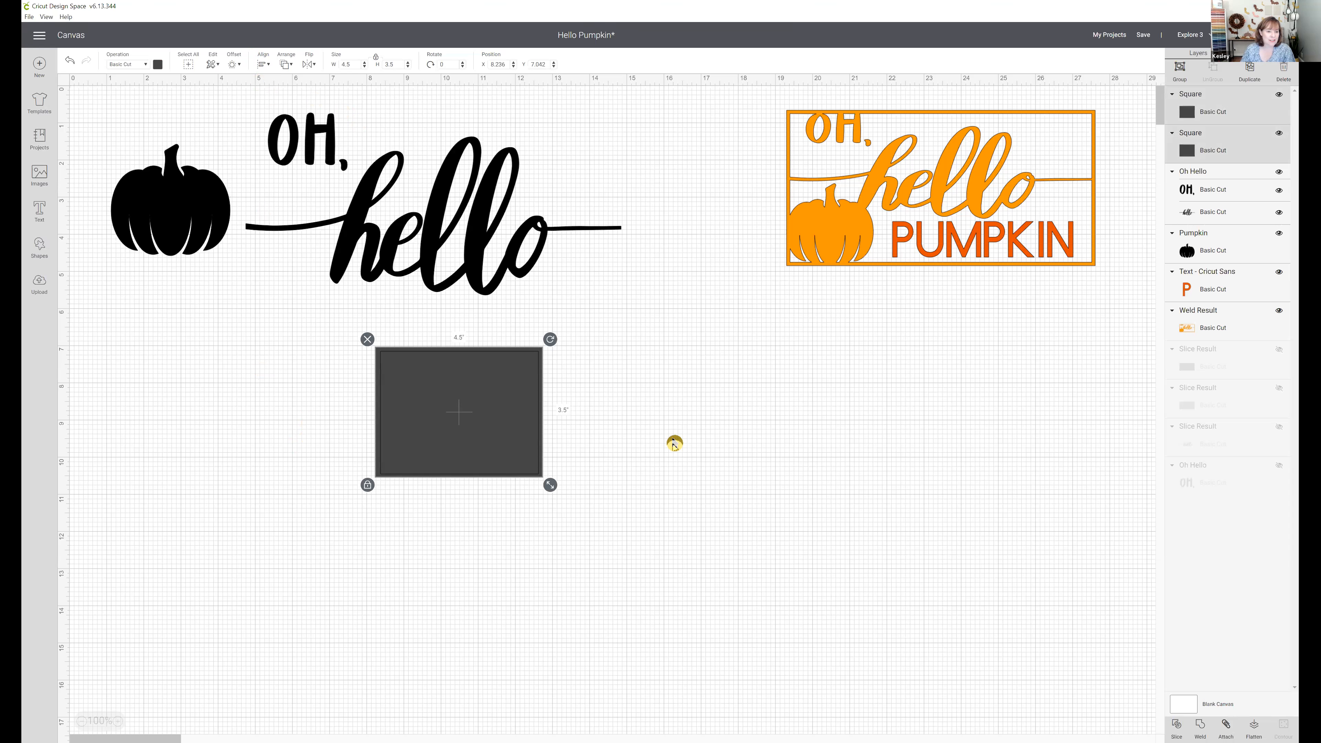
click(263, 65)
click(285, 177)
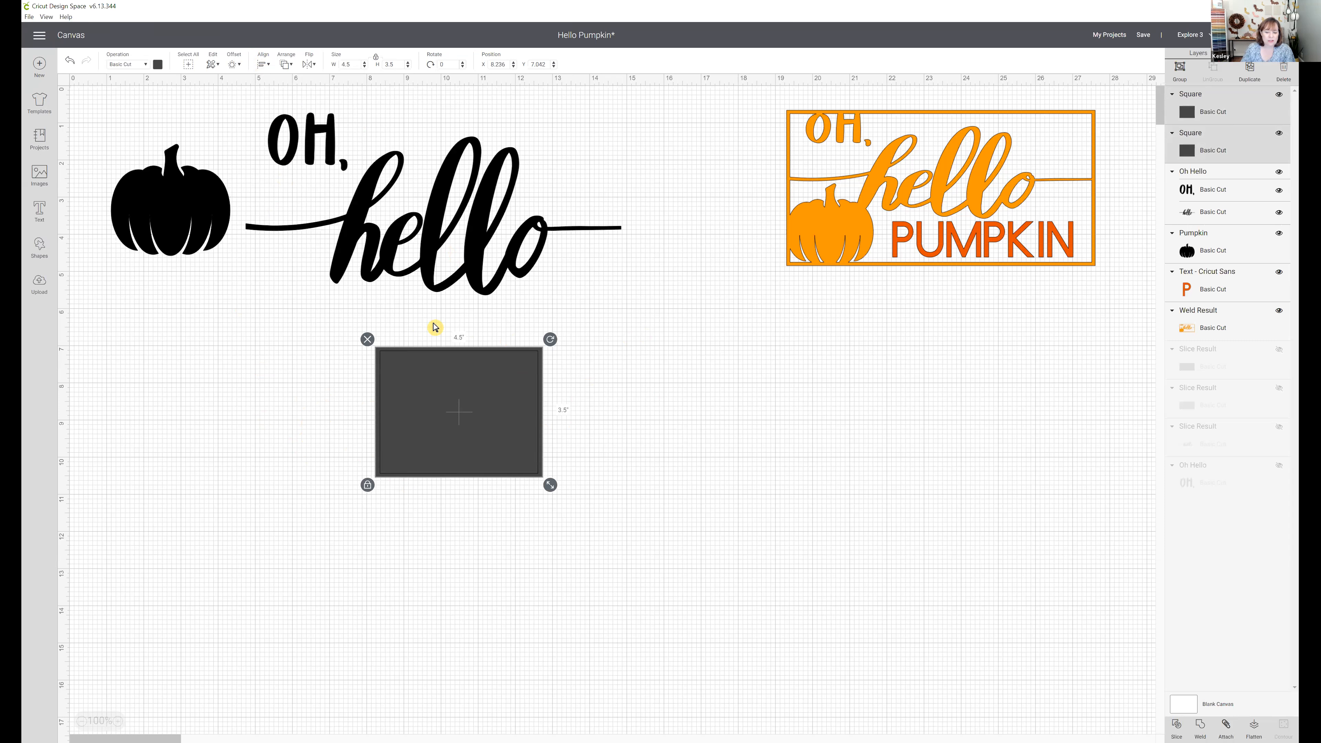
Slice the two centered rectangles and spread the frame and the two solid pieces apart side by side.
drag(293, 391, 618, 452)
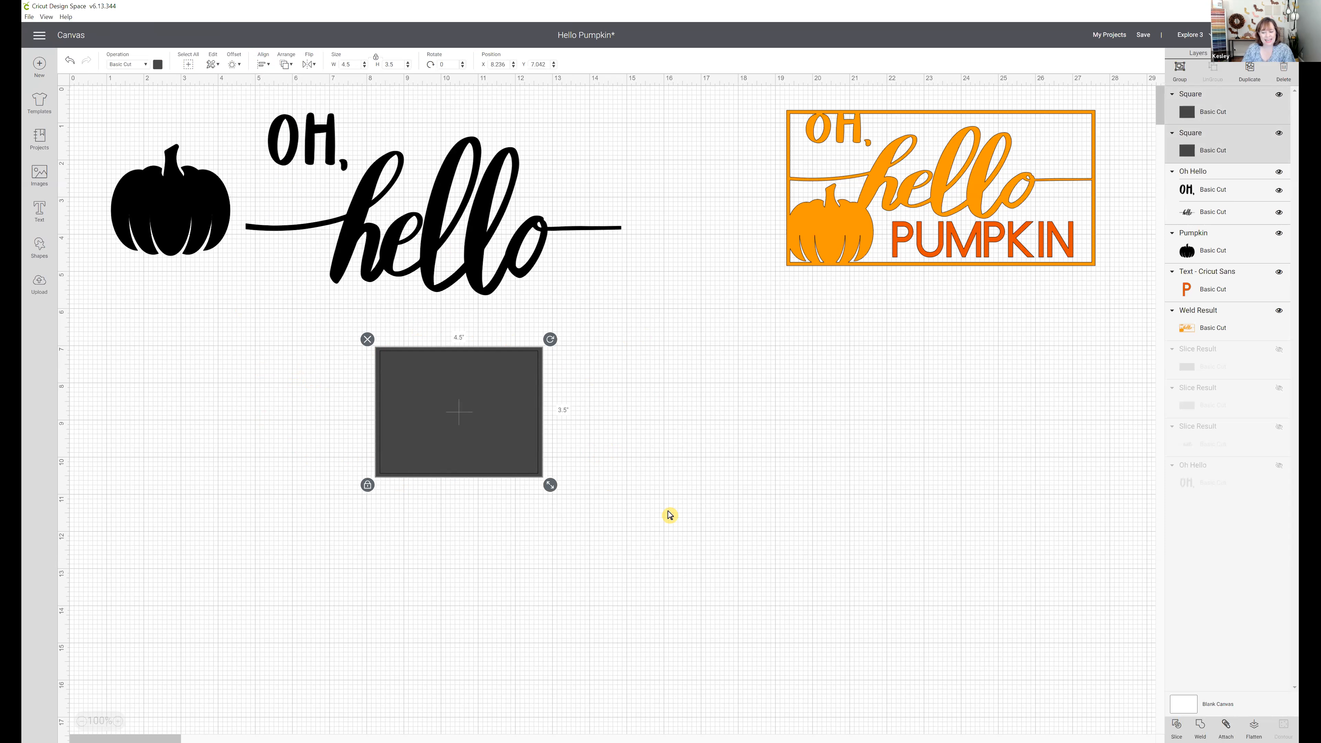
click(1177, 728)
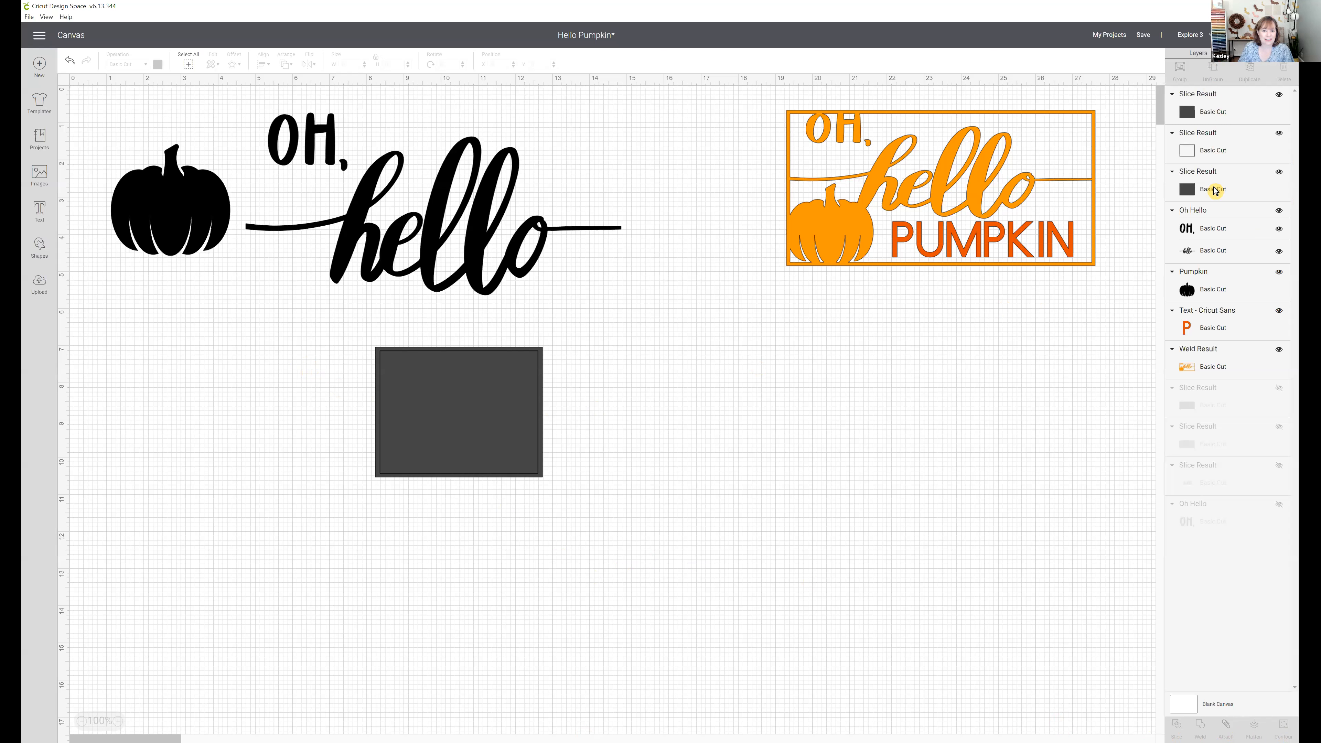
click(1215, 115)
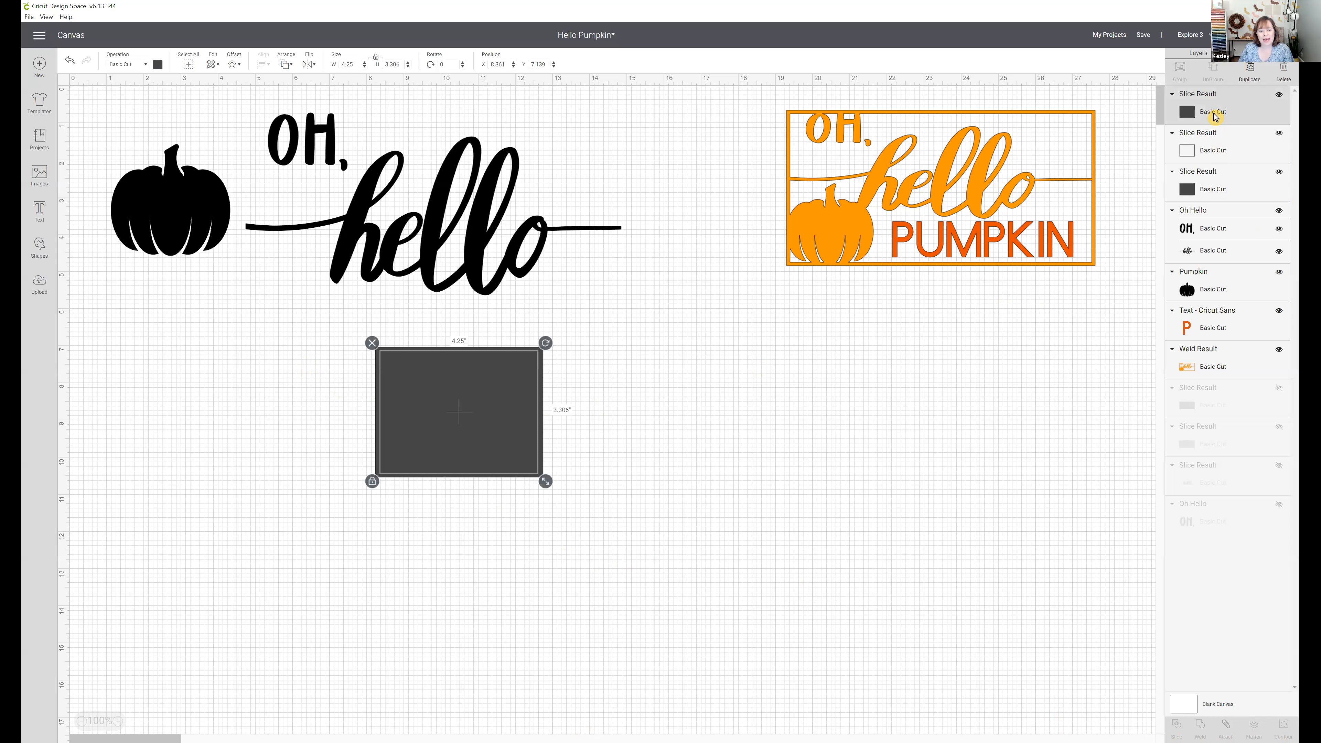
drag(507, 434, 765, 437)
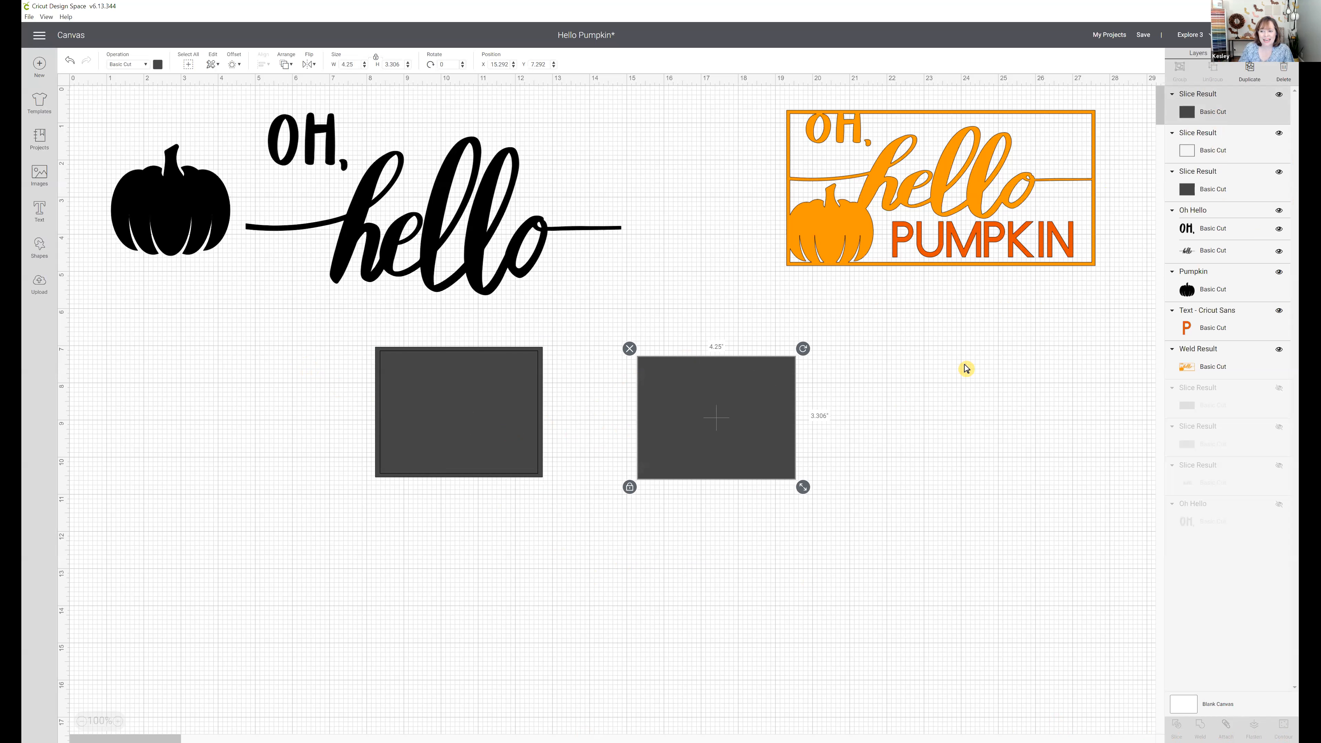
click(1228, 187)
drag(499, 422, 311, 424)
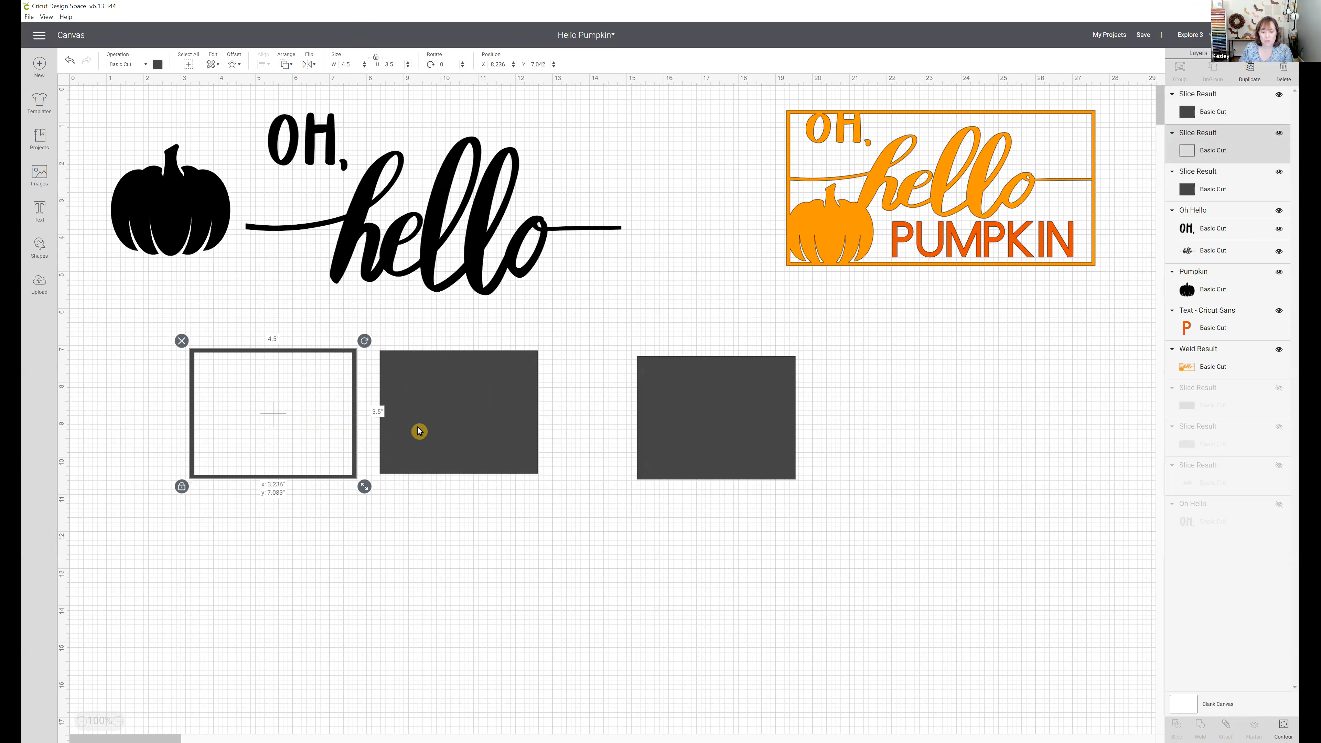
click(511, 429)
drag(411, 401, 451, 402)
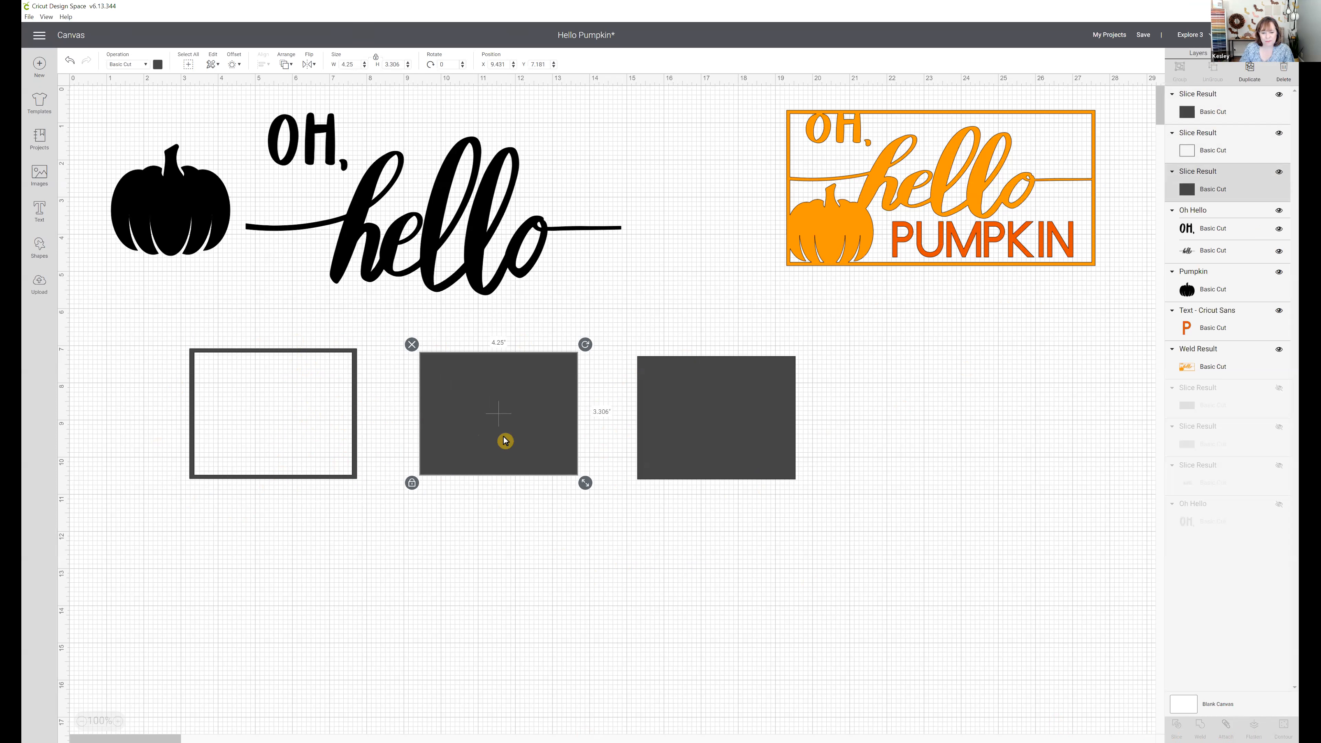
drag(540, 425, 541, 425)
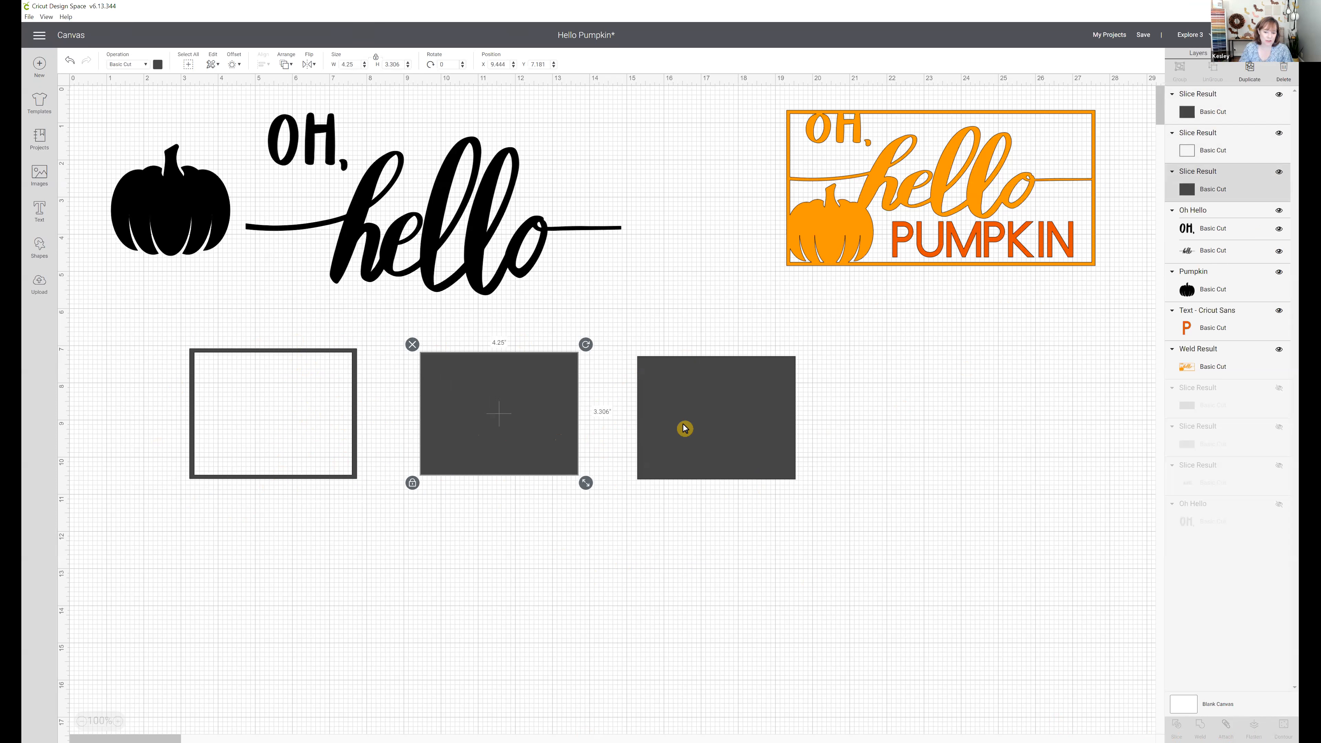
Delete the two solid slice pieces and move the remaining frame to just below the Oh Hello lettering.
drag(838, 444, 434, 443)
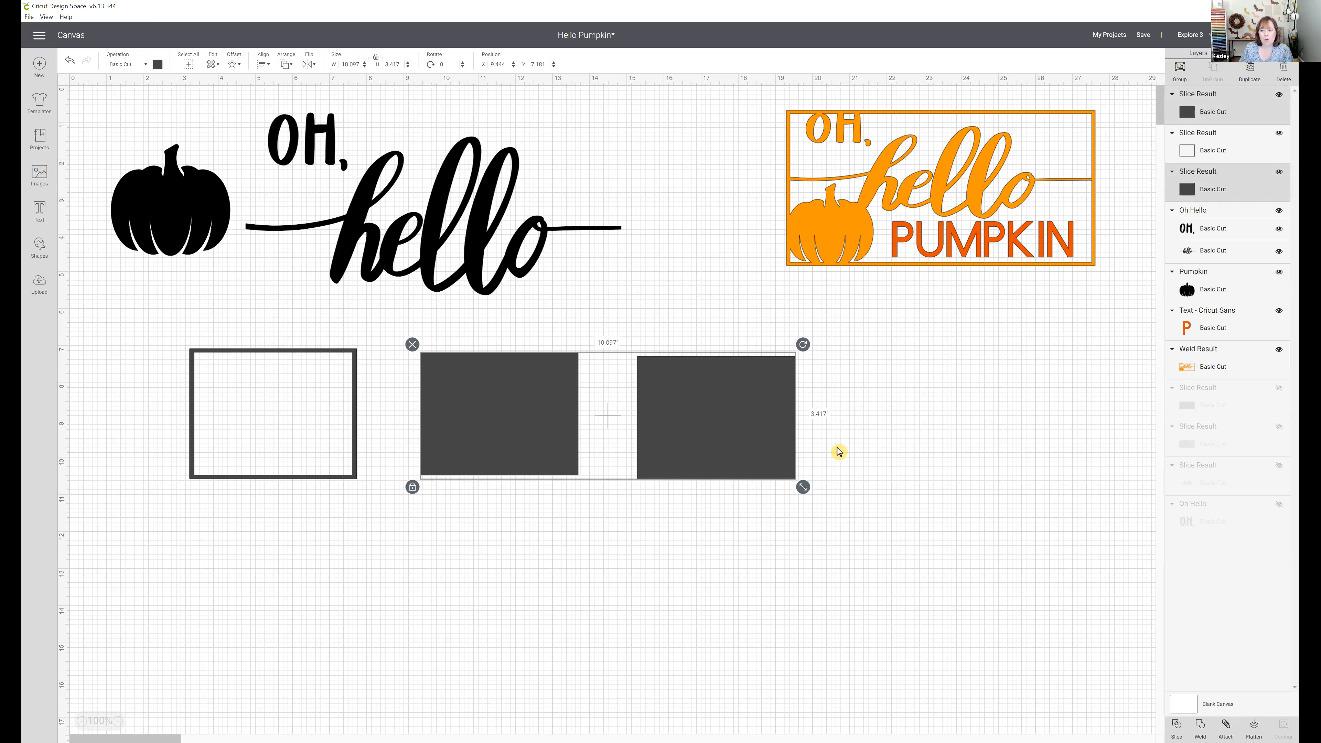
click(1284, 76)
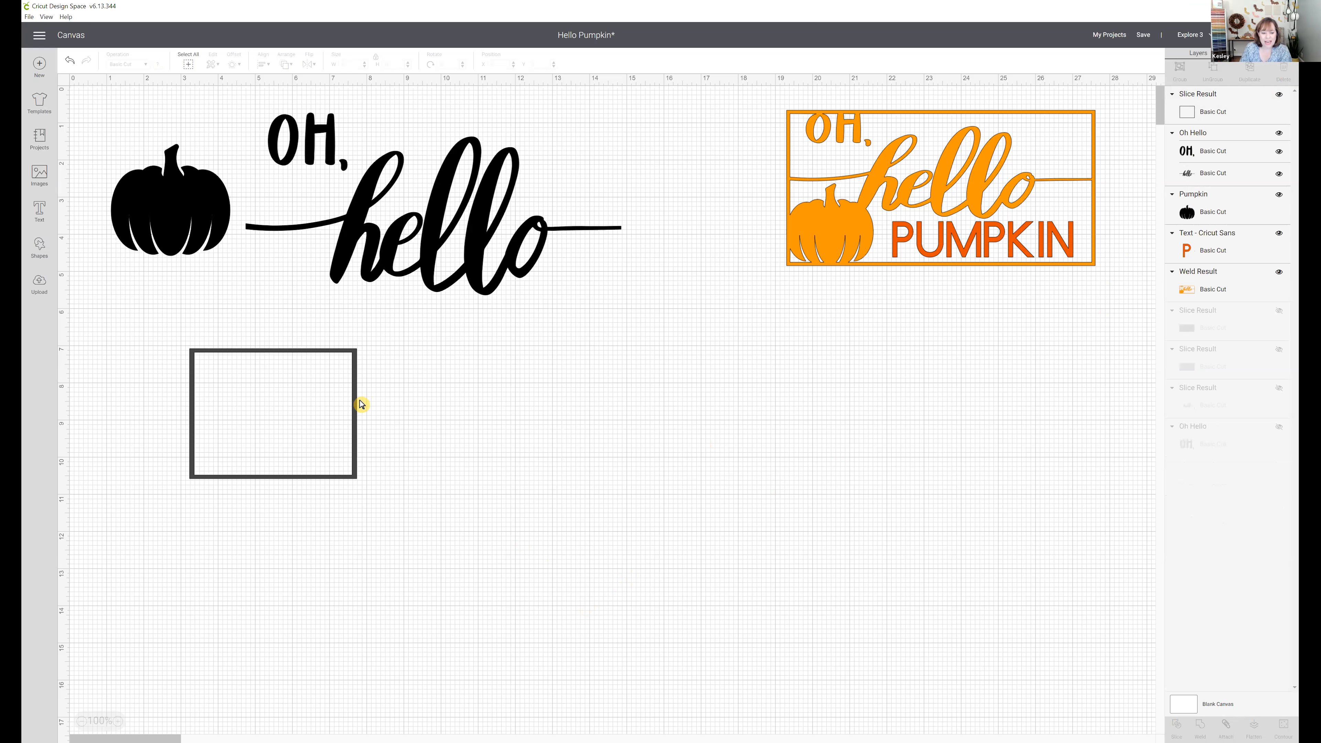
drag(357, 404, 586, 397)
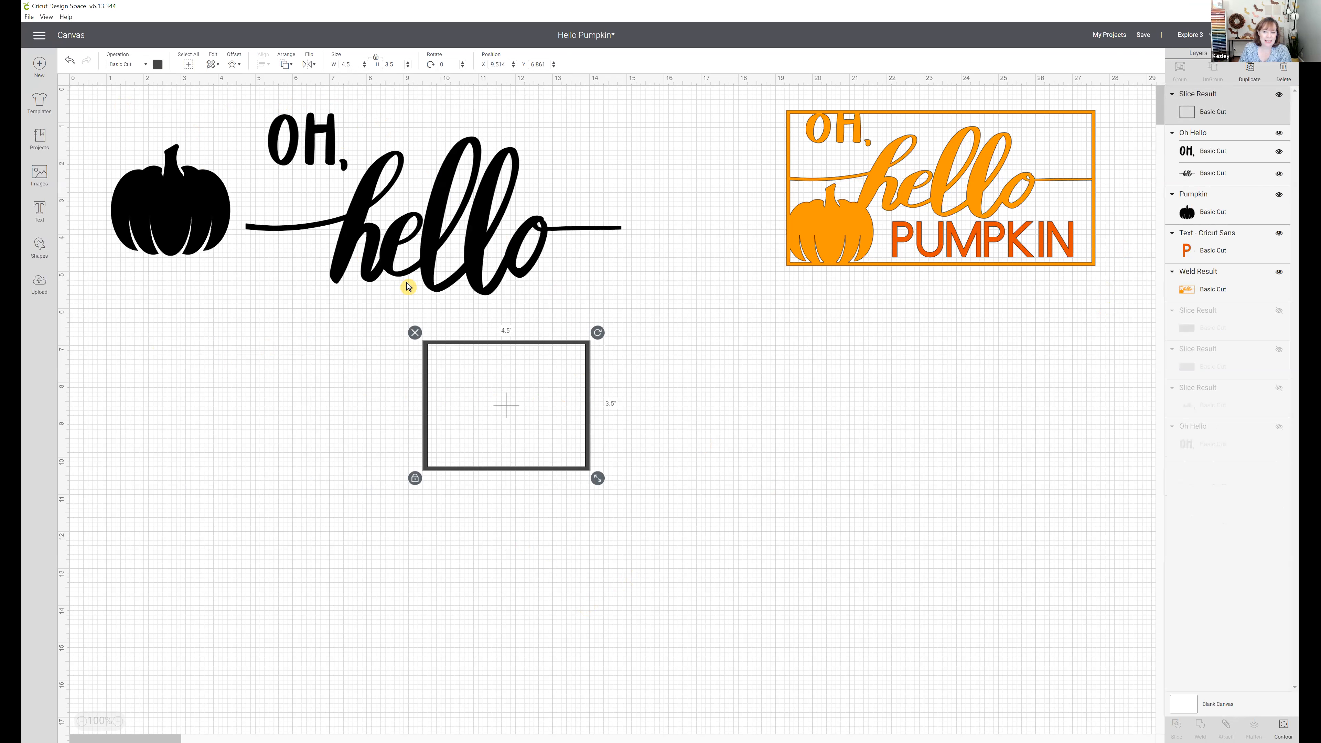
Move the Oh Hello lettering slightly down and to the right, above the frame.
click(434, 284)
drag(436, 286, 464, 301)
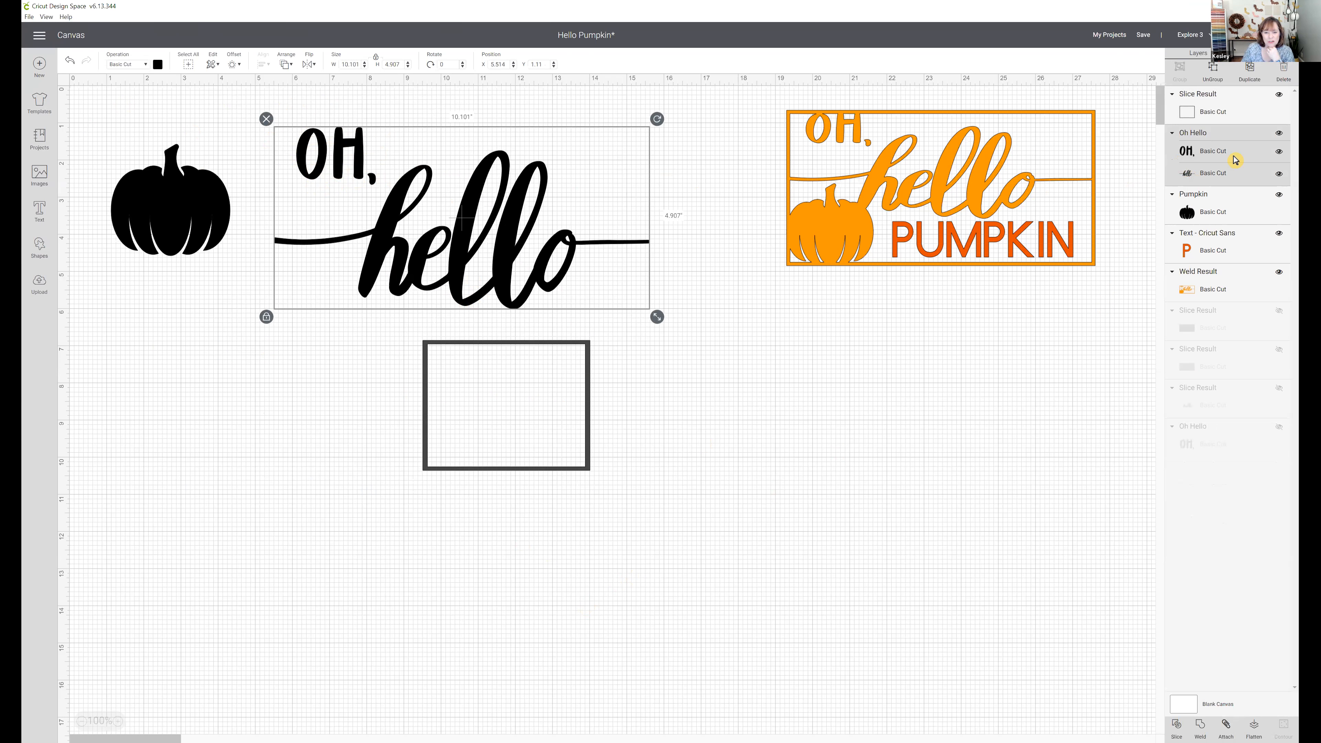
Hide the OH layer of the Oh Hello lettering, show it again, and reselect the whole lettering.
click(1279, 153)
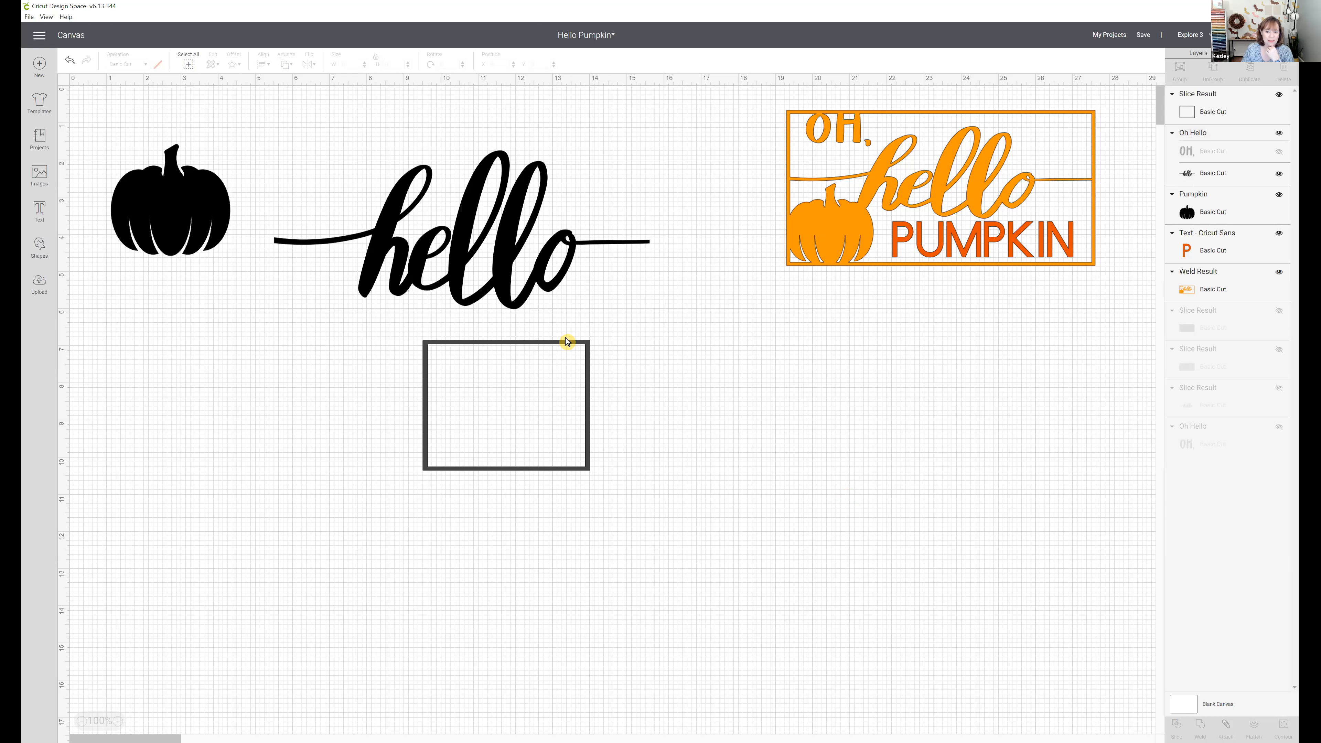
click(520, 273)
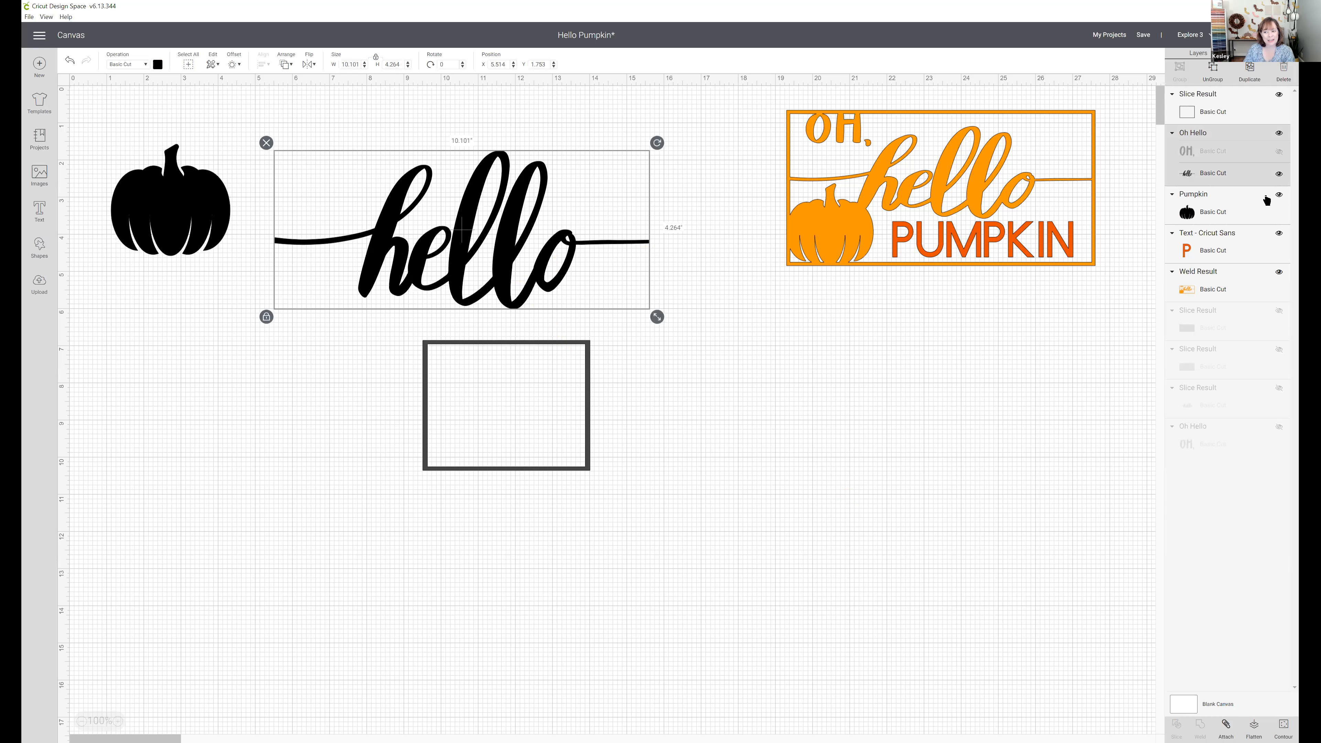
click(1279, 152)
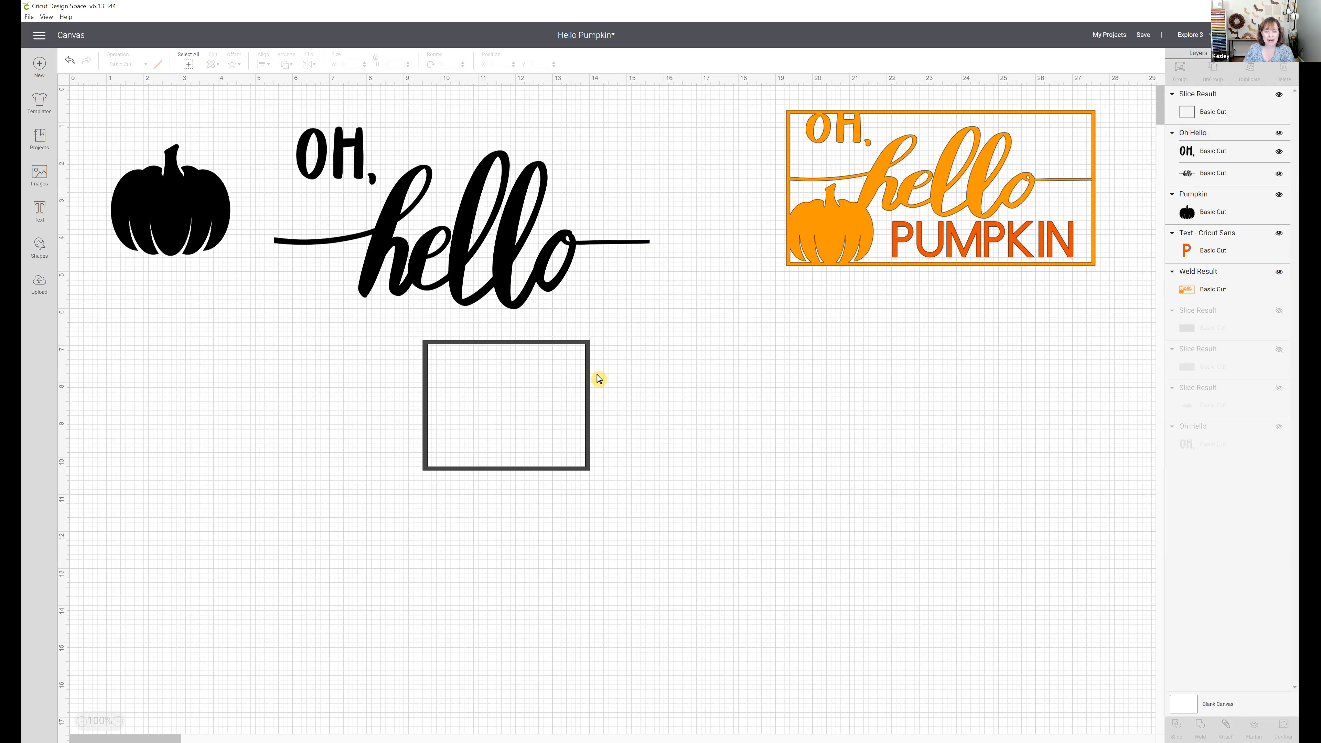
click(378, 281)
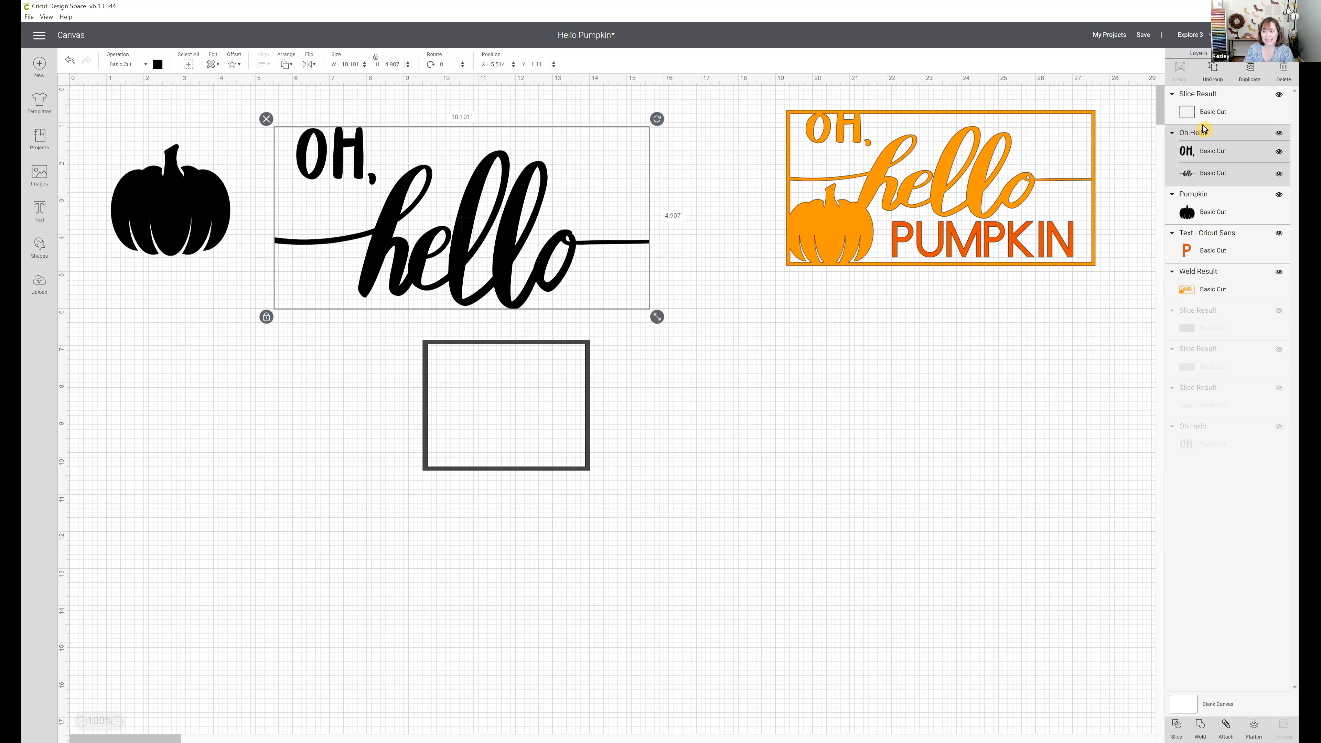
Hide the OH layer, select the Oh Hello image without it, and show the layer again.
click(1279, 152)
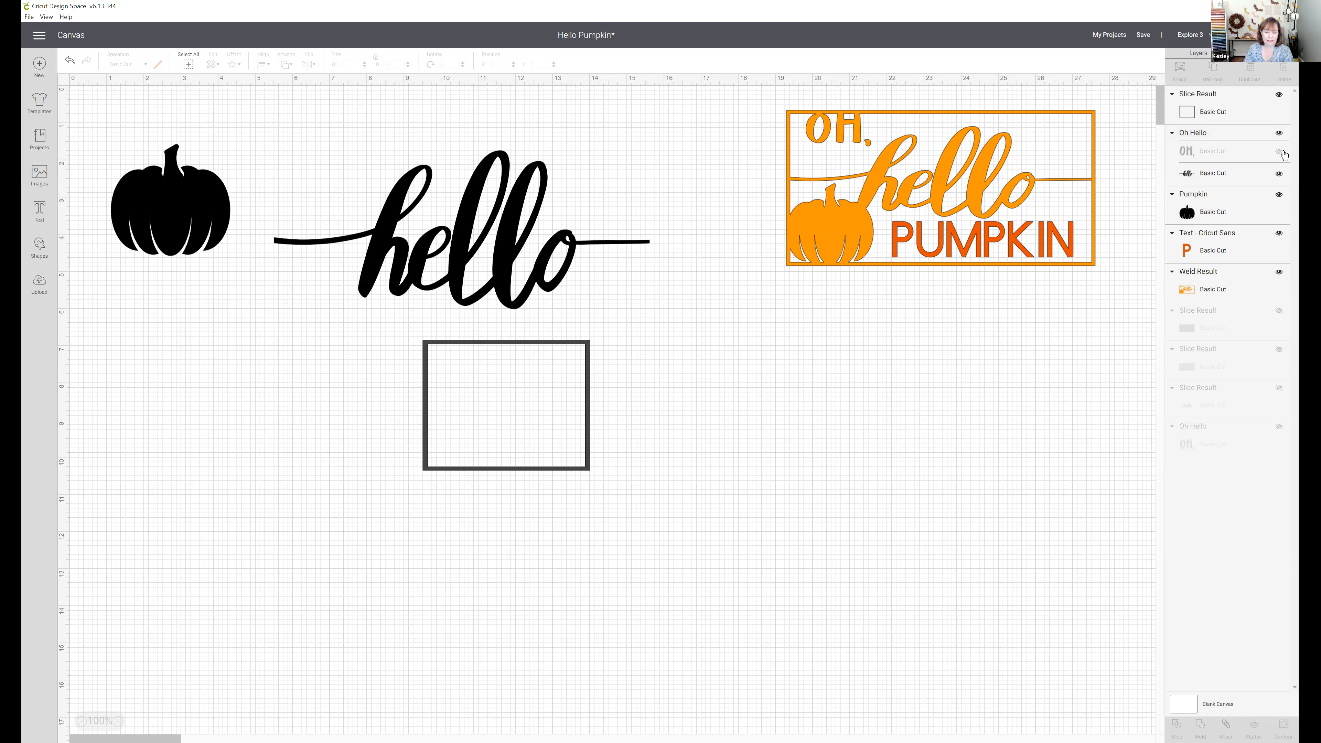
click(1235, 136)
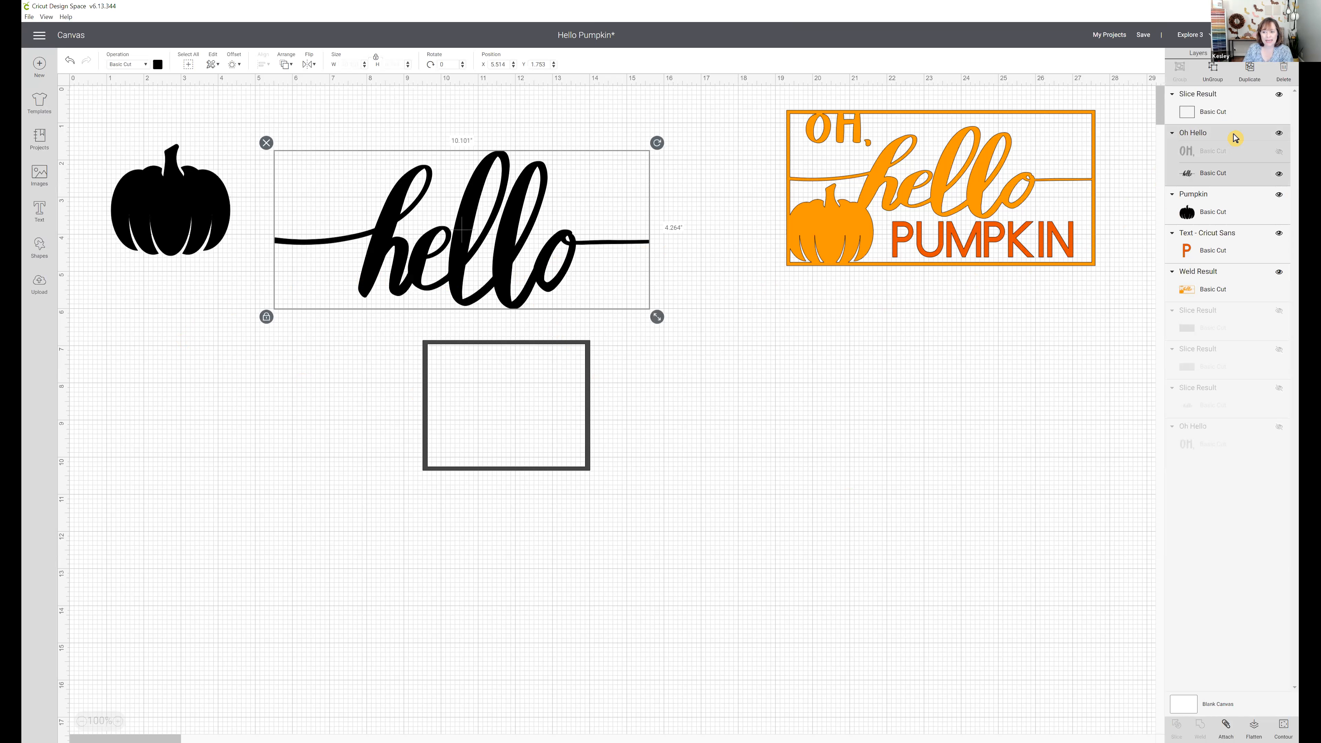
click(1279, 152)
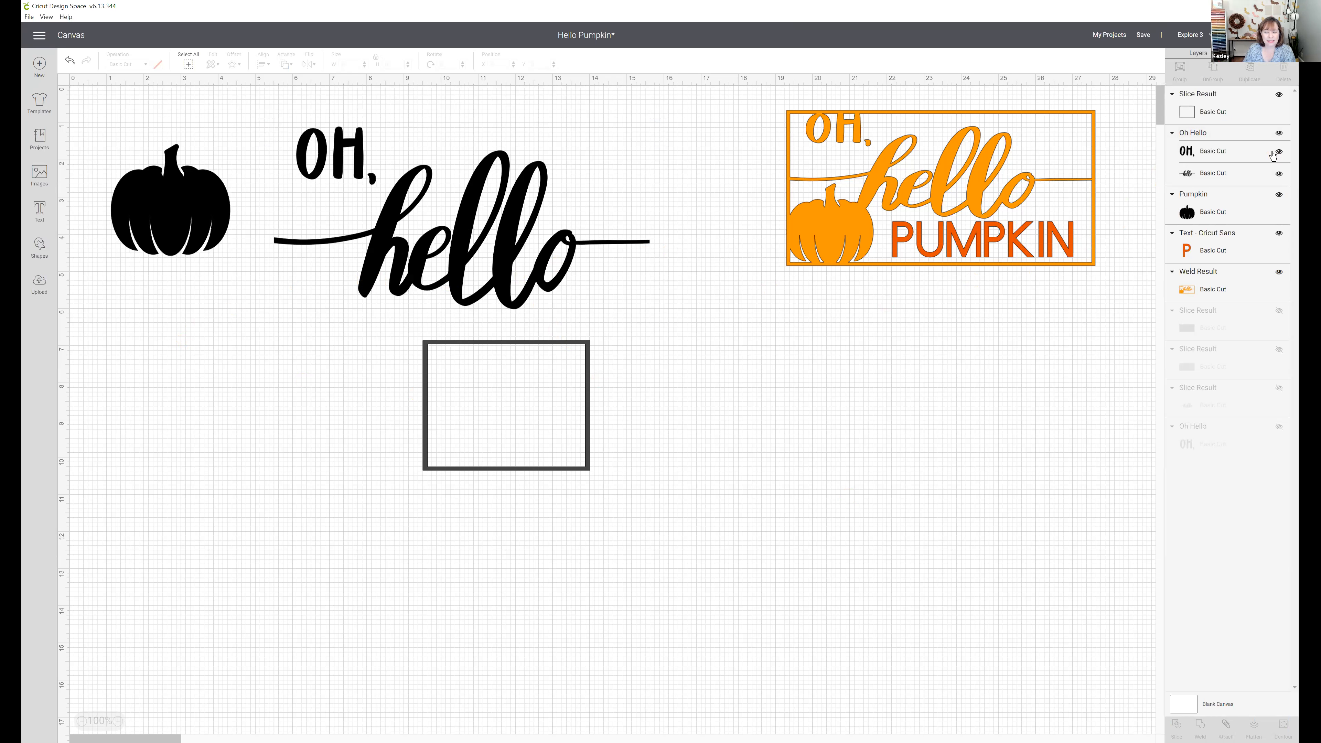
Weld the two layers of the Oh Hello lettering together and move the welded lettering slightly down and to the right.
drag(269, 114, 555, 250)
drag(332, 255, 333, 256)
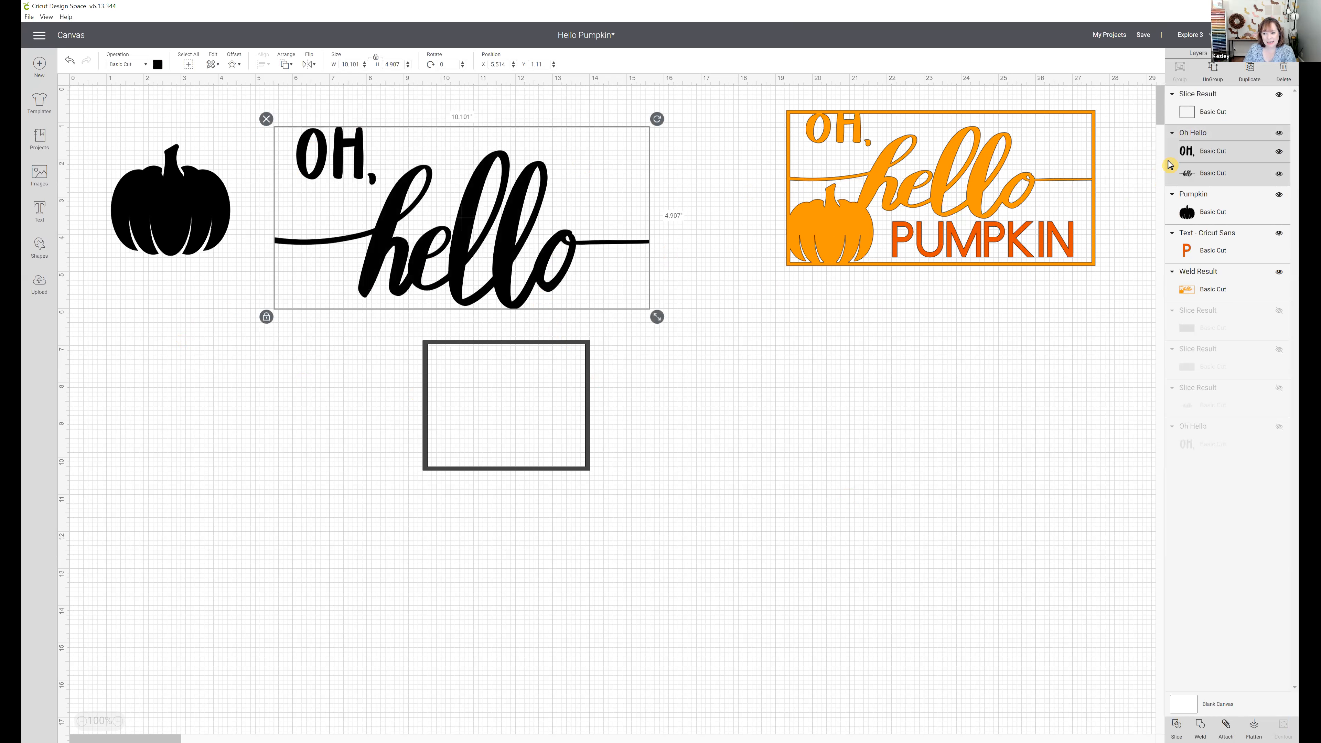
click(1199, 733)
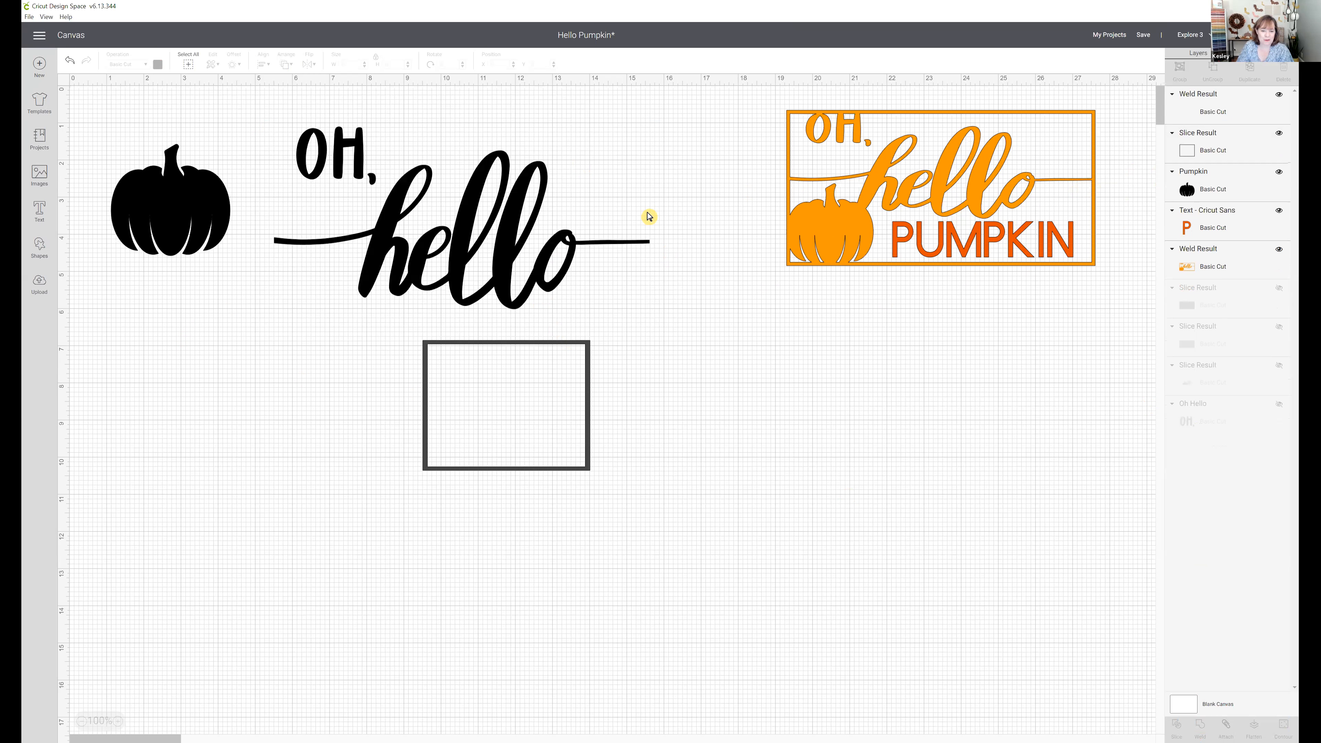
drag(500, 267, 547, 279)
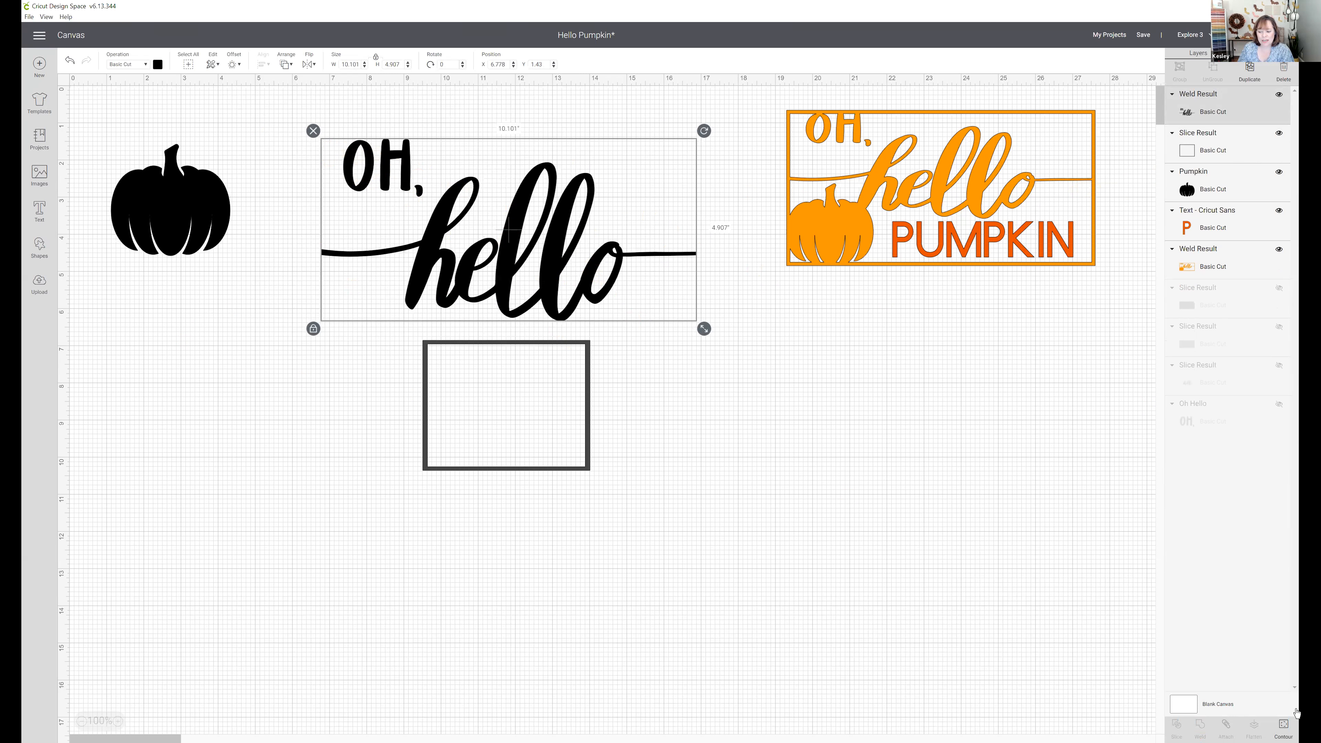
Use Contour on the welded lettering to hide all contours, then restore only the inner openings of the hello letters.
click(1283, 726)
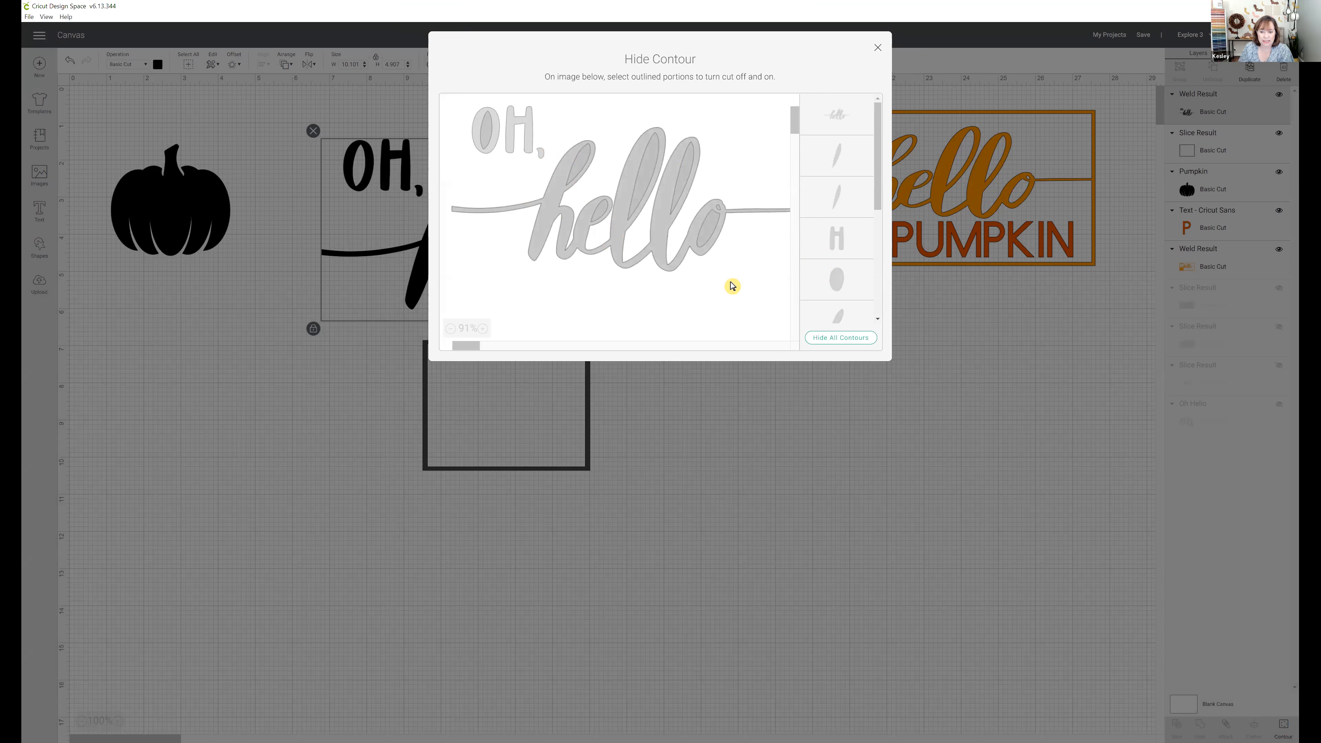
click(853, 339)
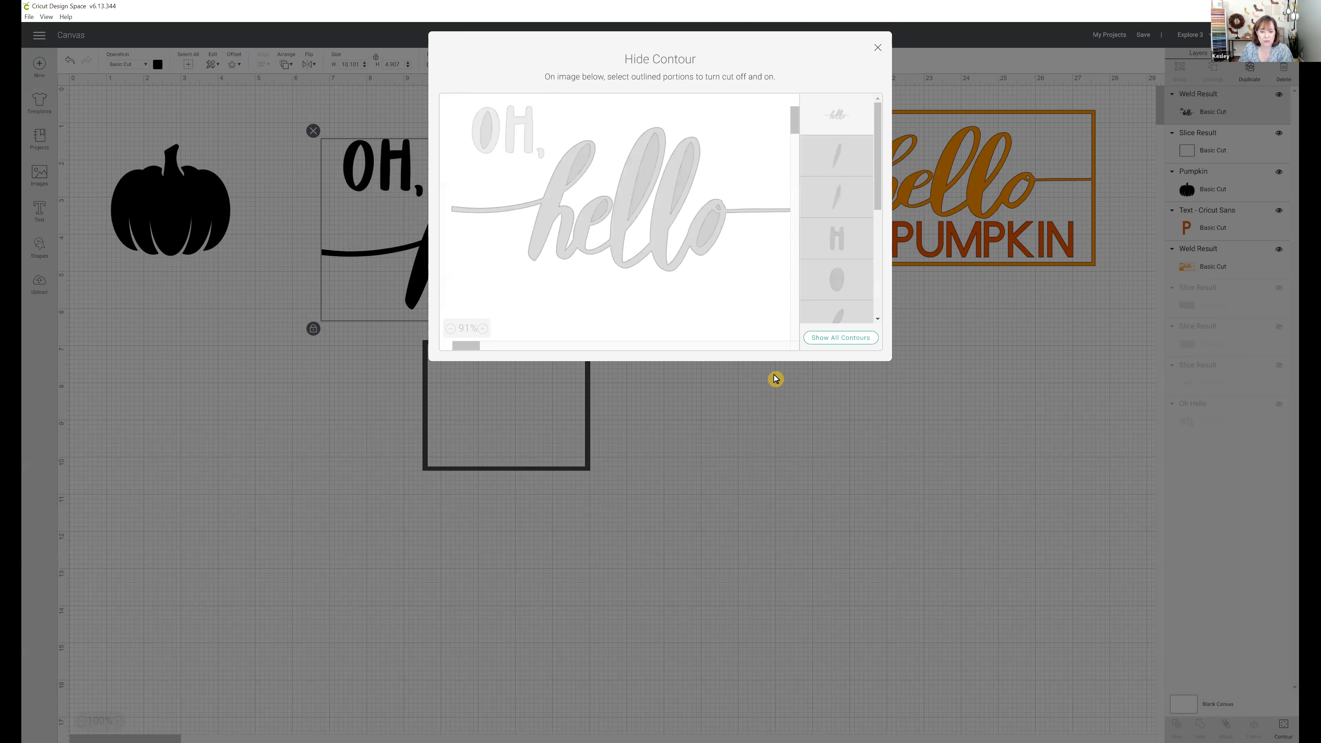
click(713, 224)
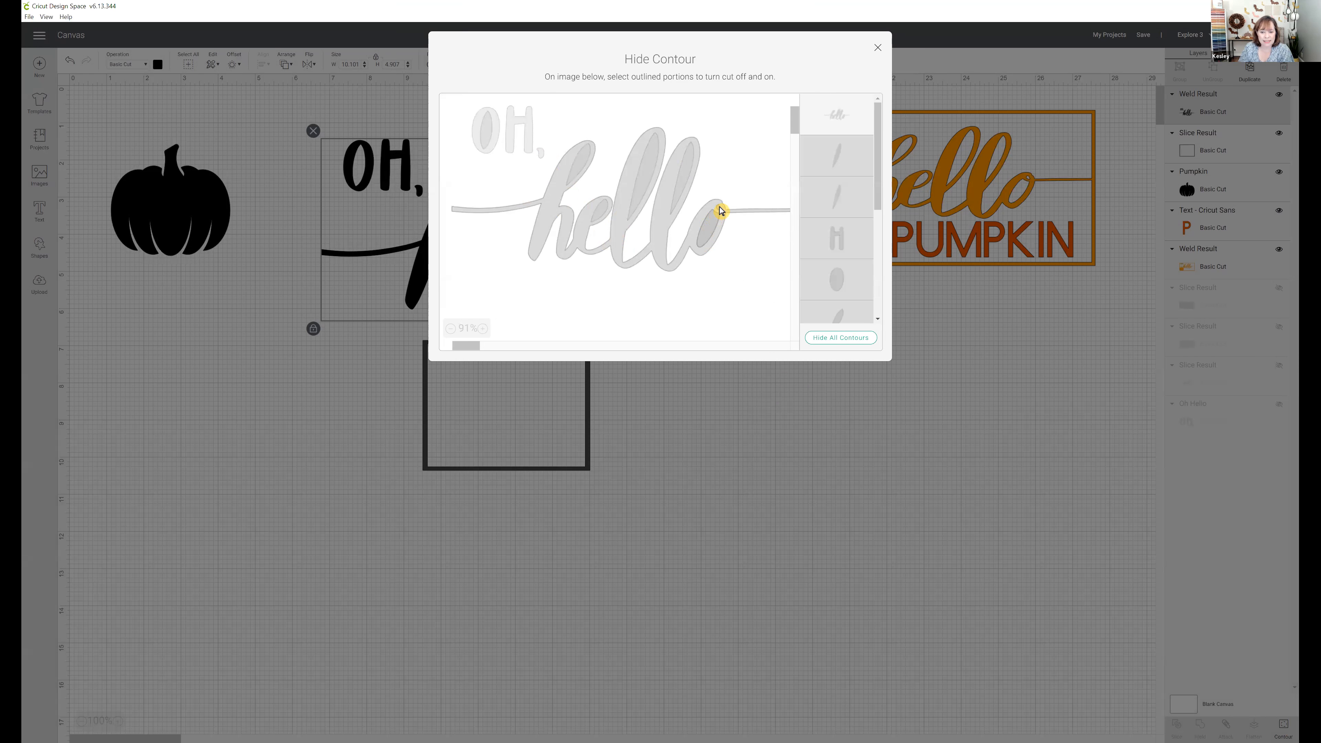
click(686, 172)
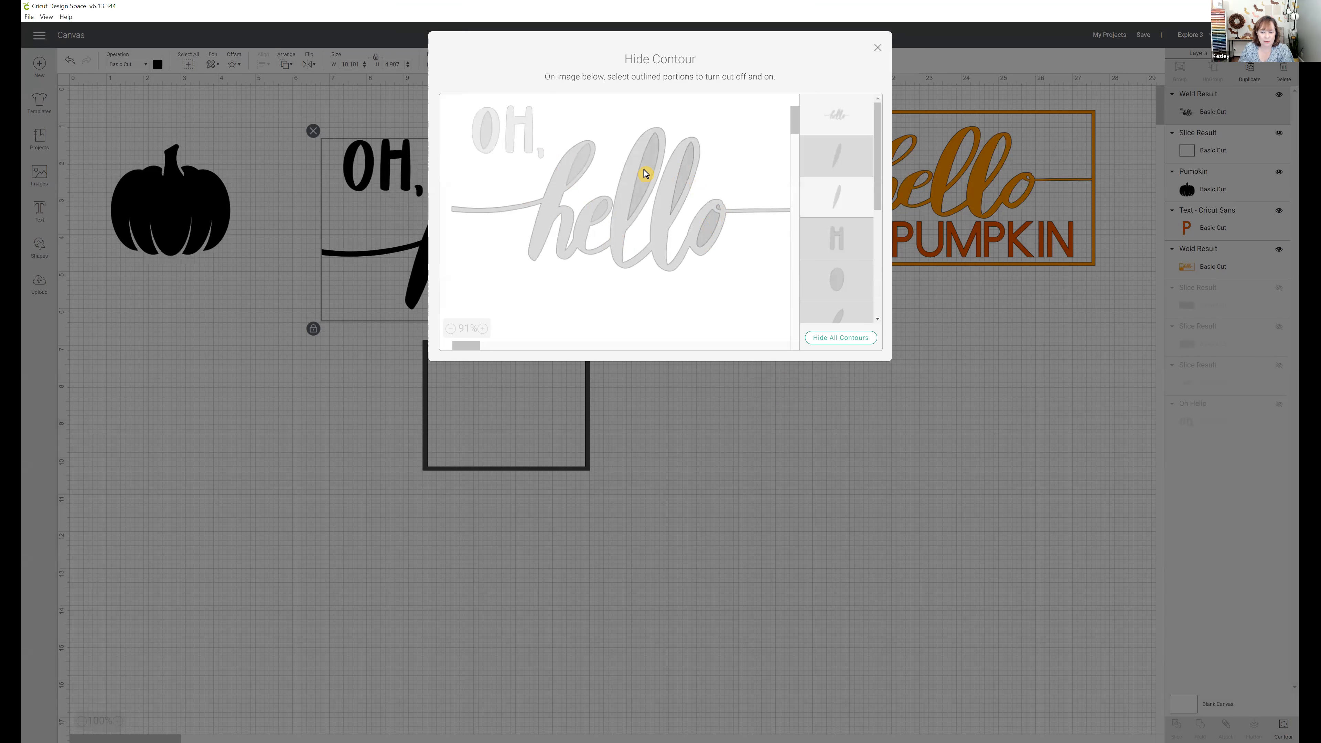
click(644, 172)
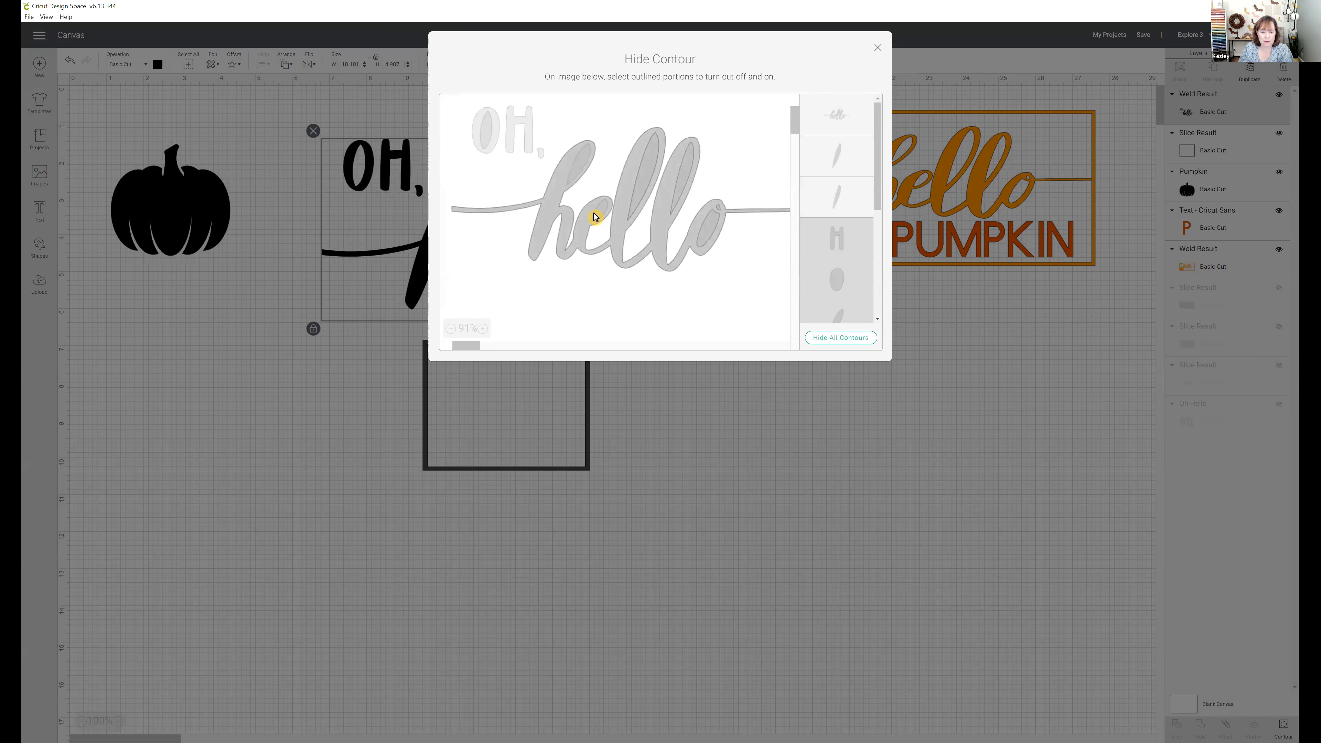
click(581, 159)
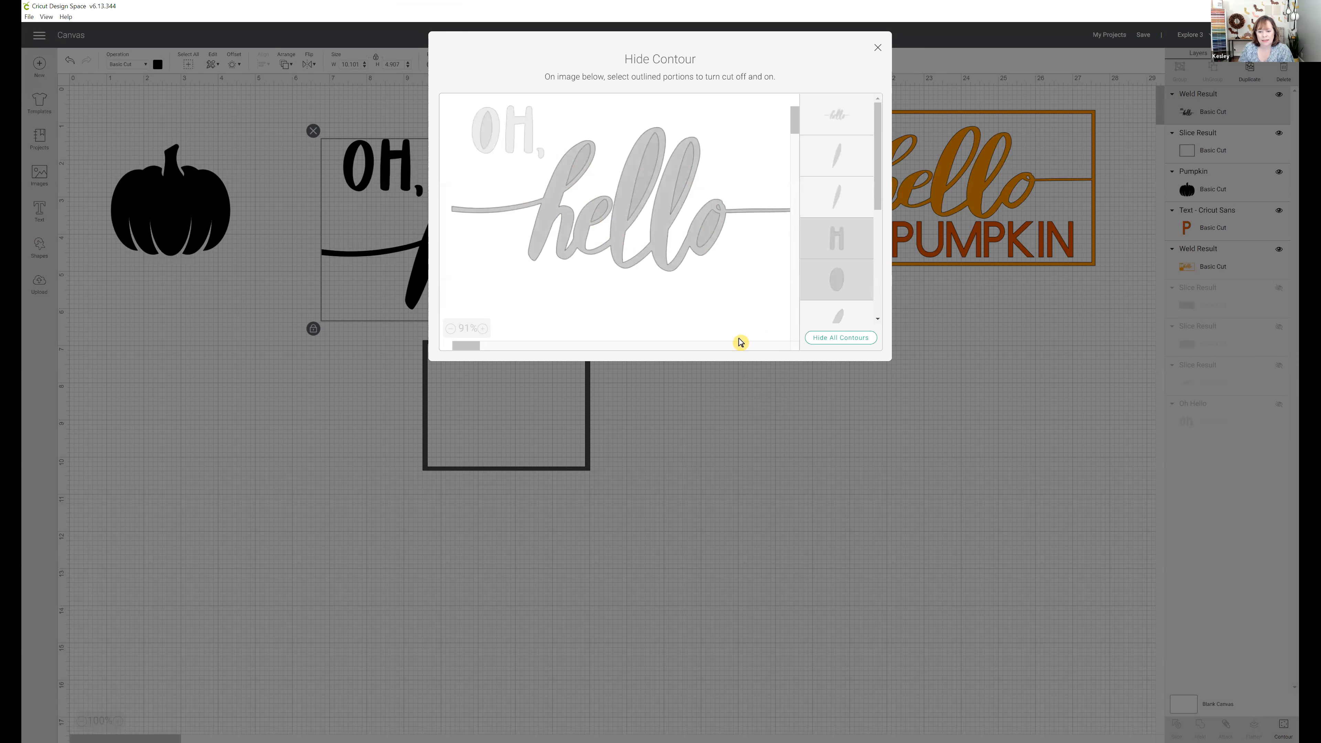
click(752, 478)
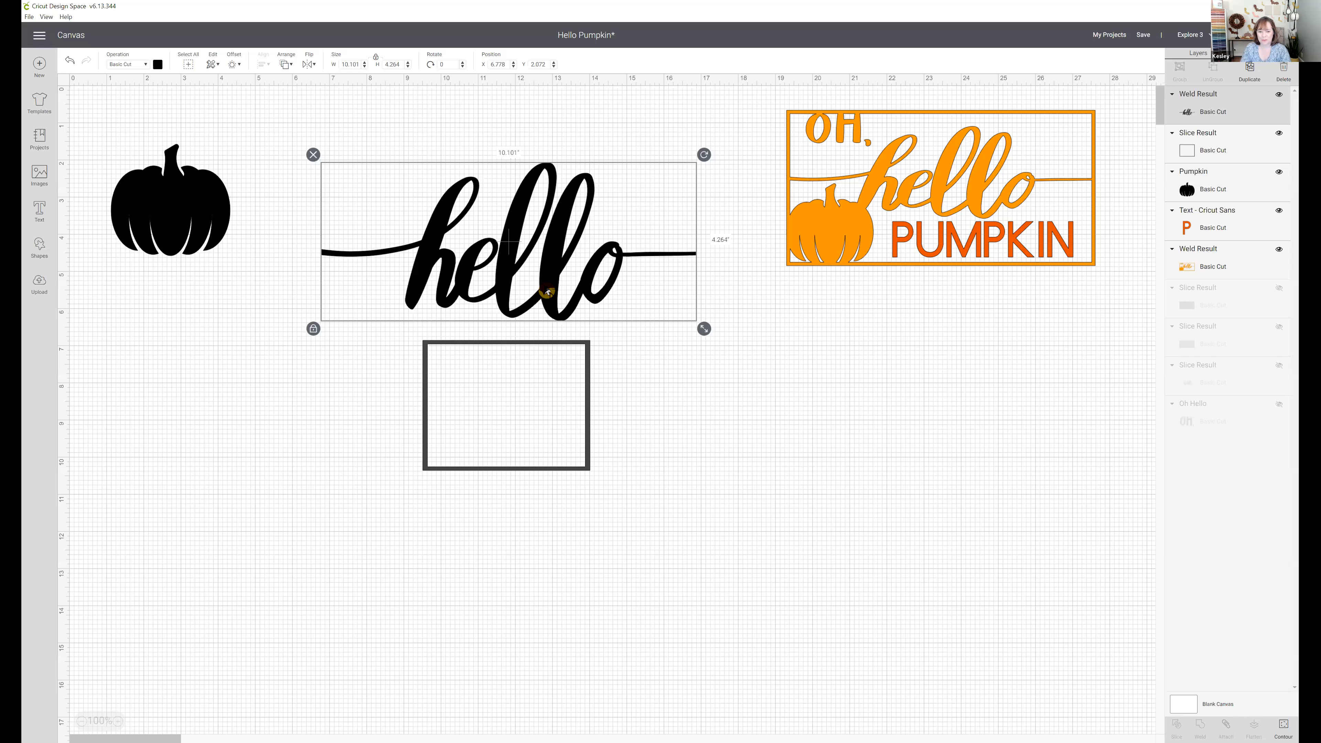
Try the full-size hello lettering over the frame, move it back above, and select the frame to check its width.
drag(551, 297, 559, 437)
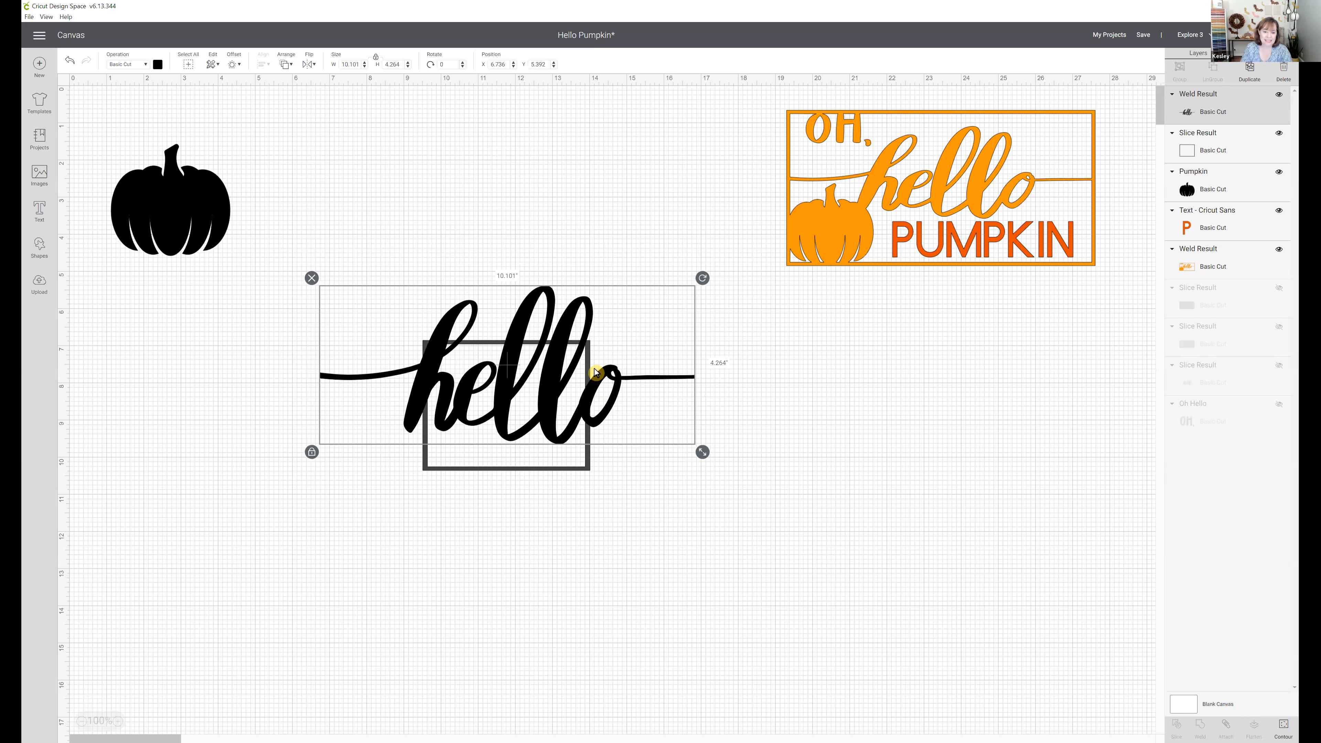
drag(584, 424, 578, 268)
click(554, 347)
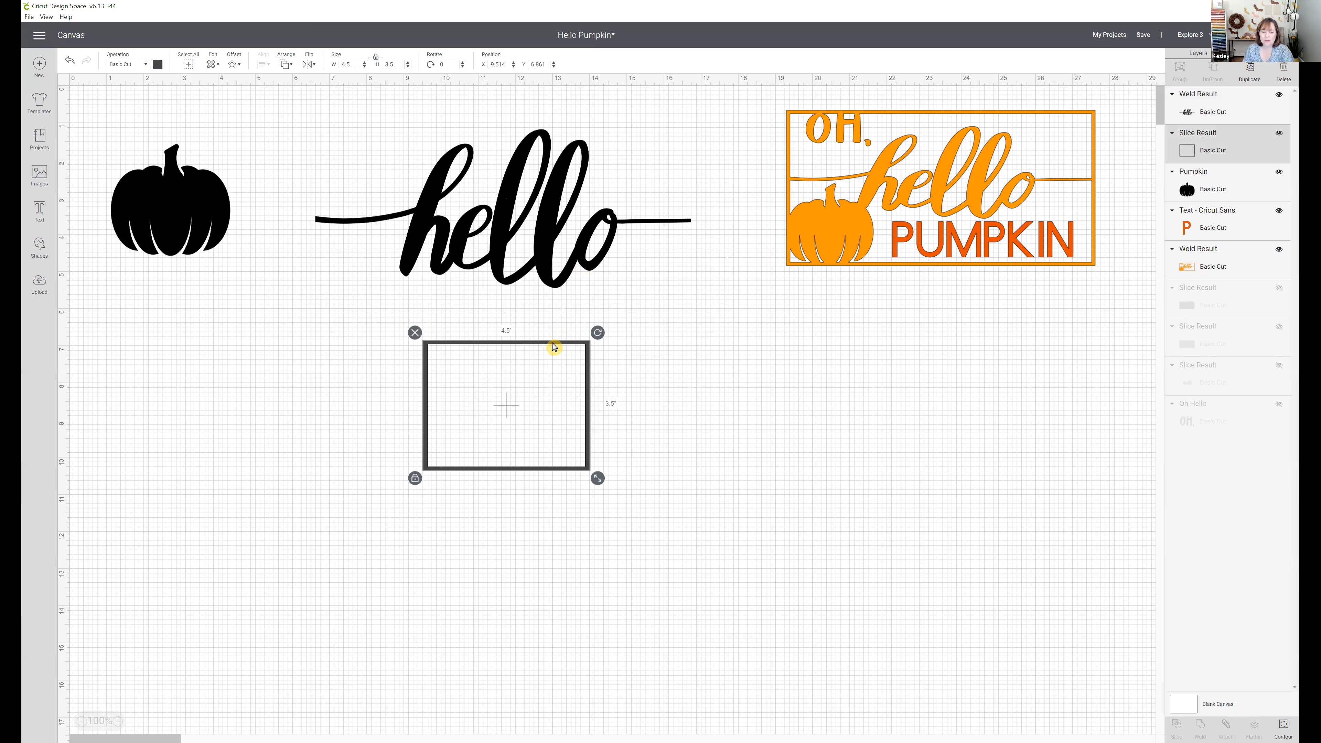
Set the hello lettering's width to 4.5 inches and place it across the upper part of the frame.
click(540, 224)
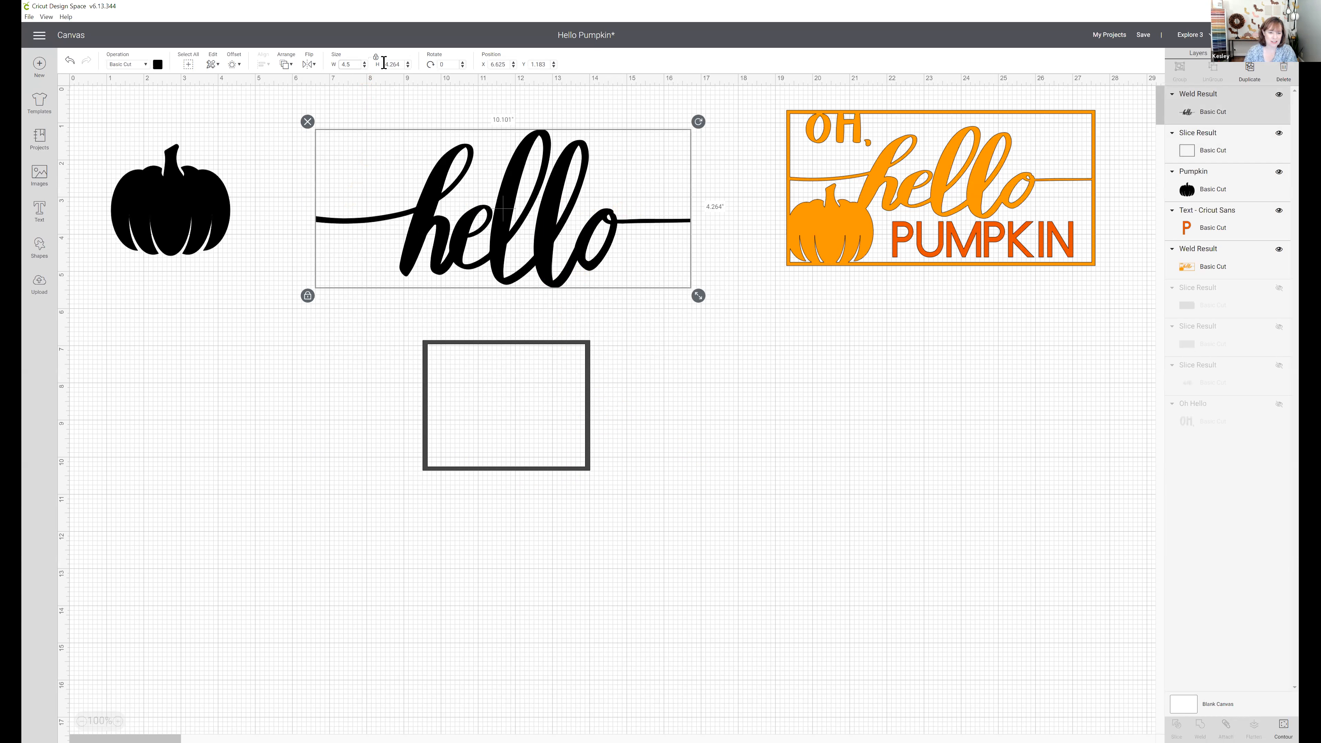
text(4.5)
click(384, 64)
drag(420, 206, 527, 419)
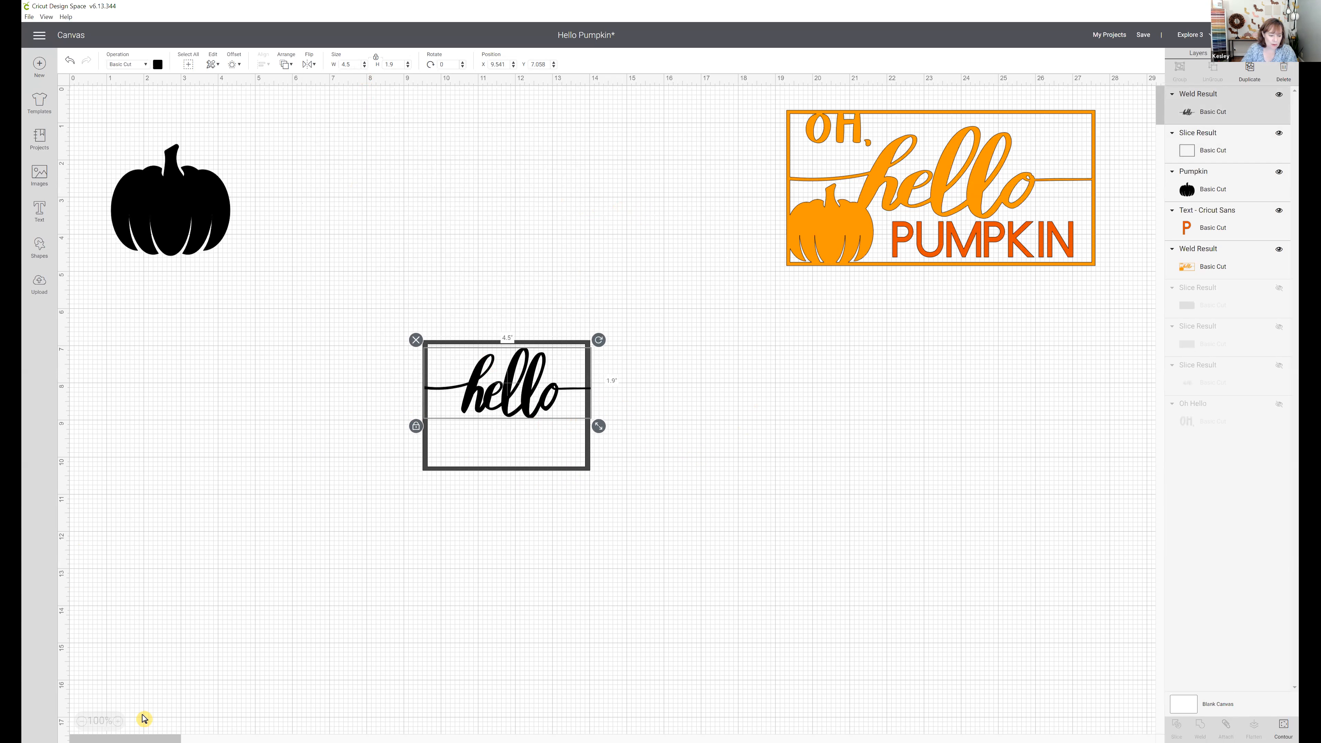
Move the pumpkin down to the left of the frame, and move the frame and hello lettering together close beside it.
drag(191, 236, 278, 458)
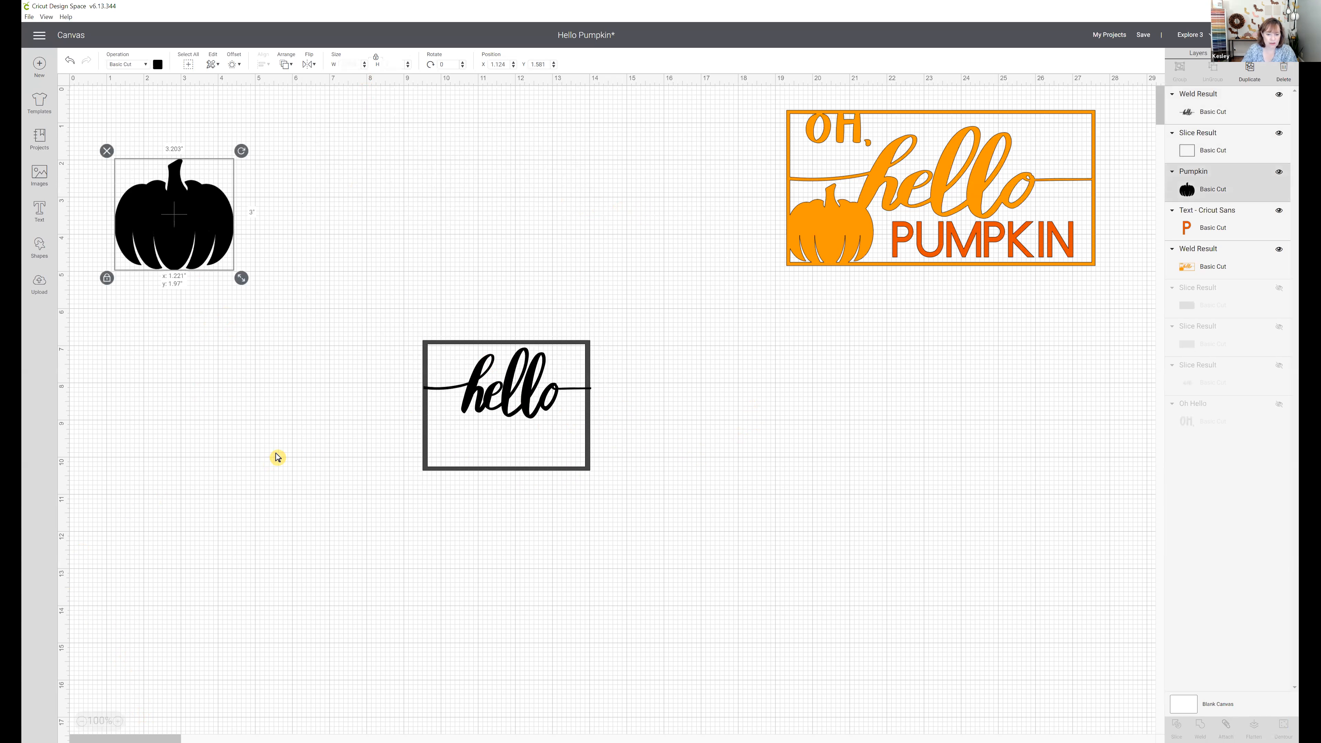
click(114, 721)
click(114, 722)
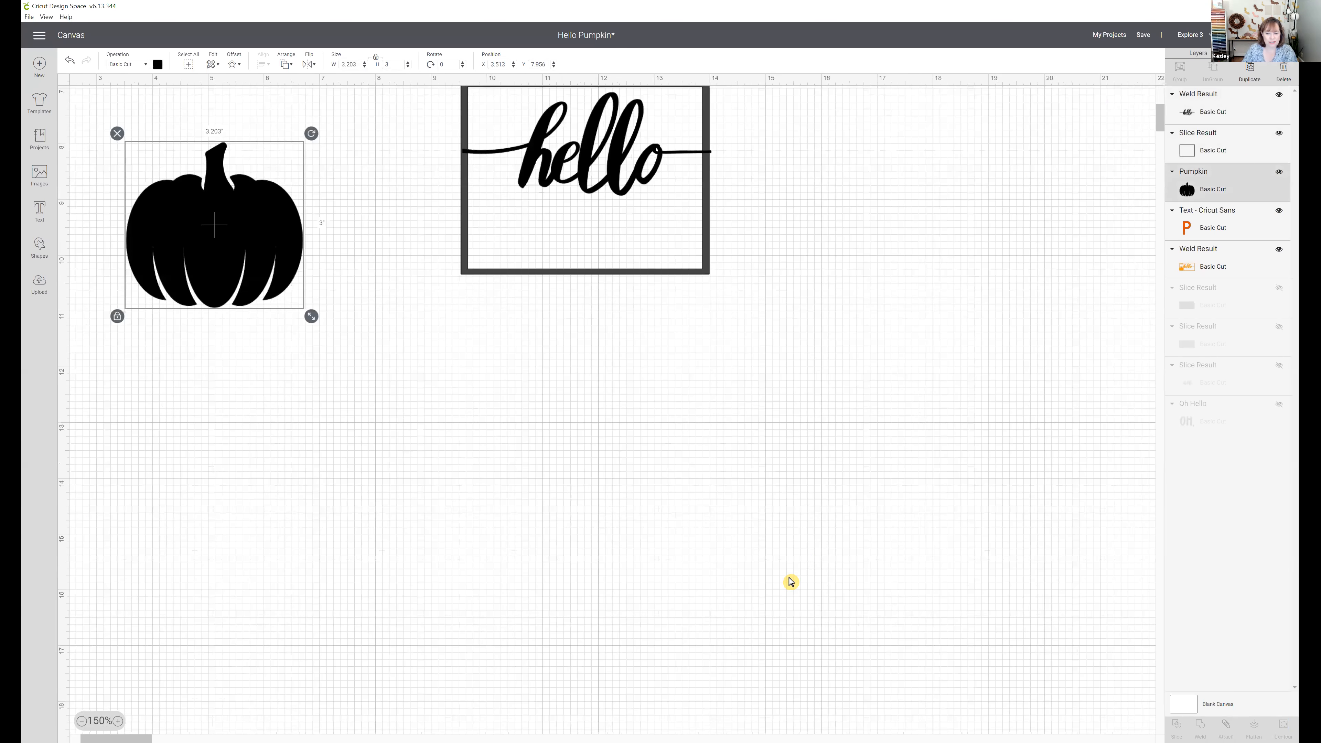
scroll(783, 497, up, 8)
scroll(841, 535, down, 3)
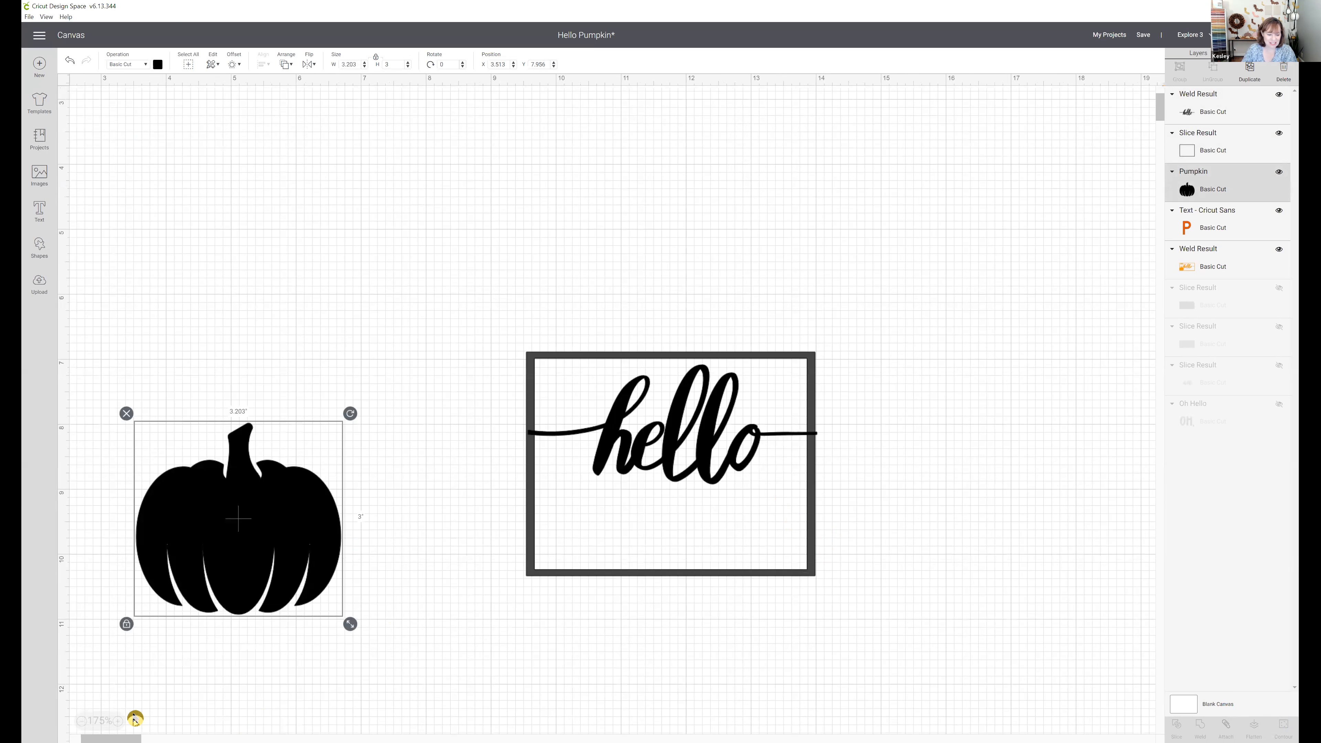
click(117, 721)
click(117, 722)
scroll(739, 296, down, 5)
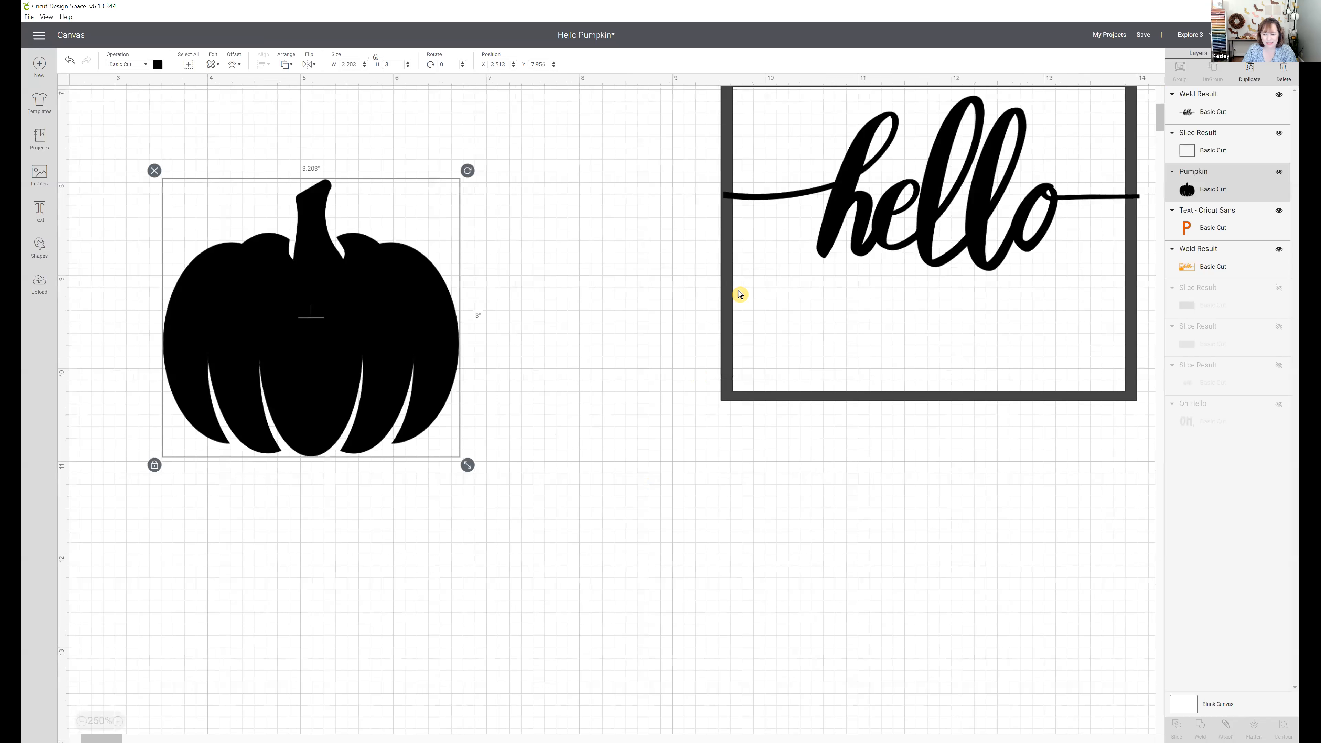
drag(688, 224, 611, 292)
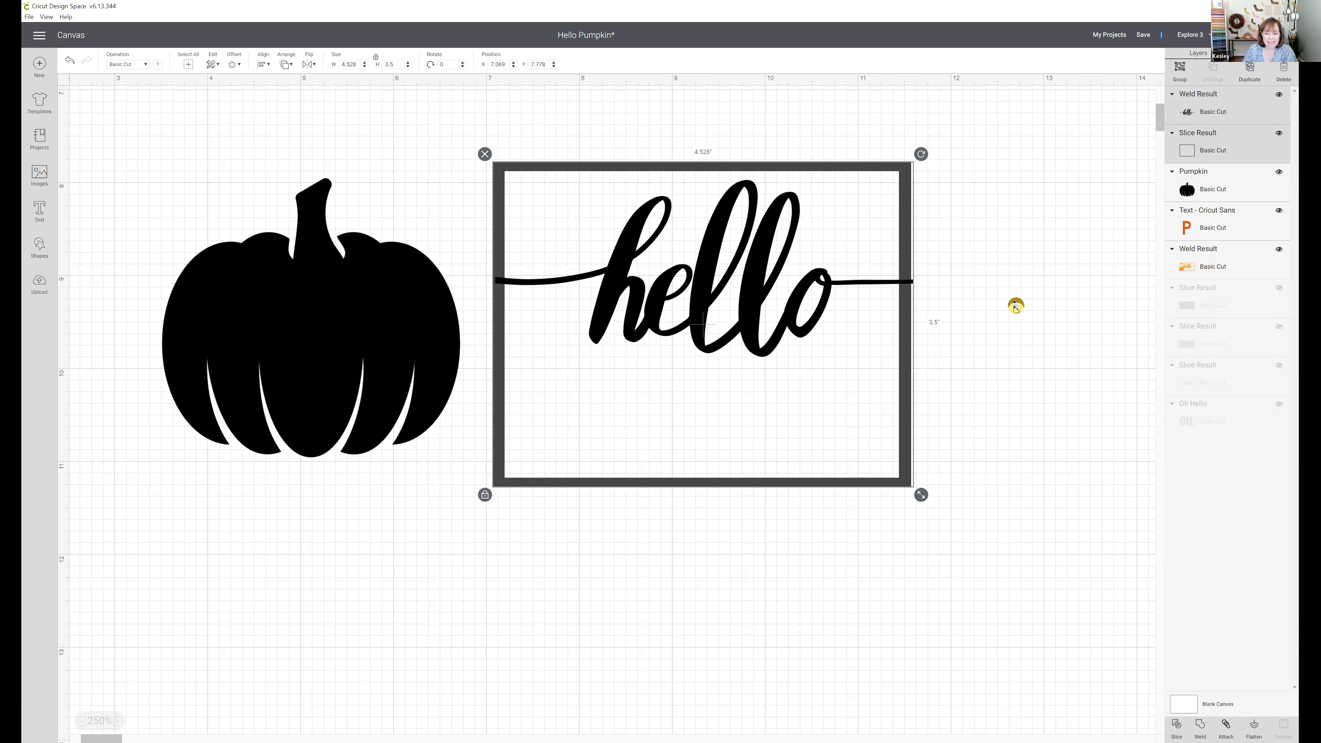
click(931, 292)
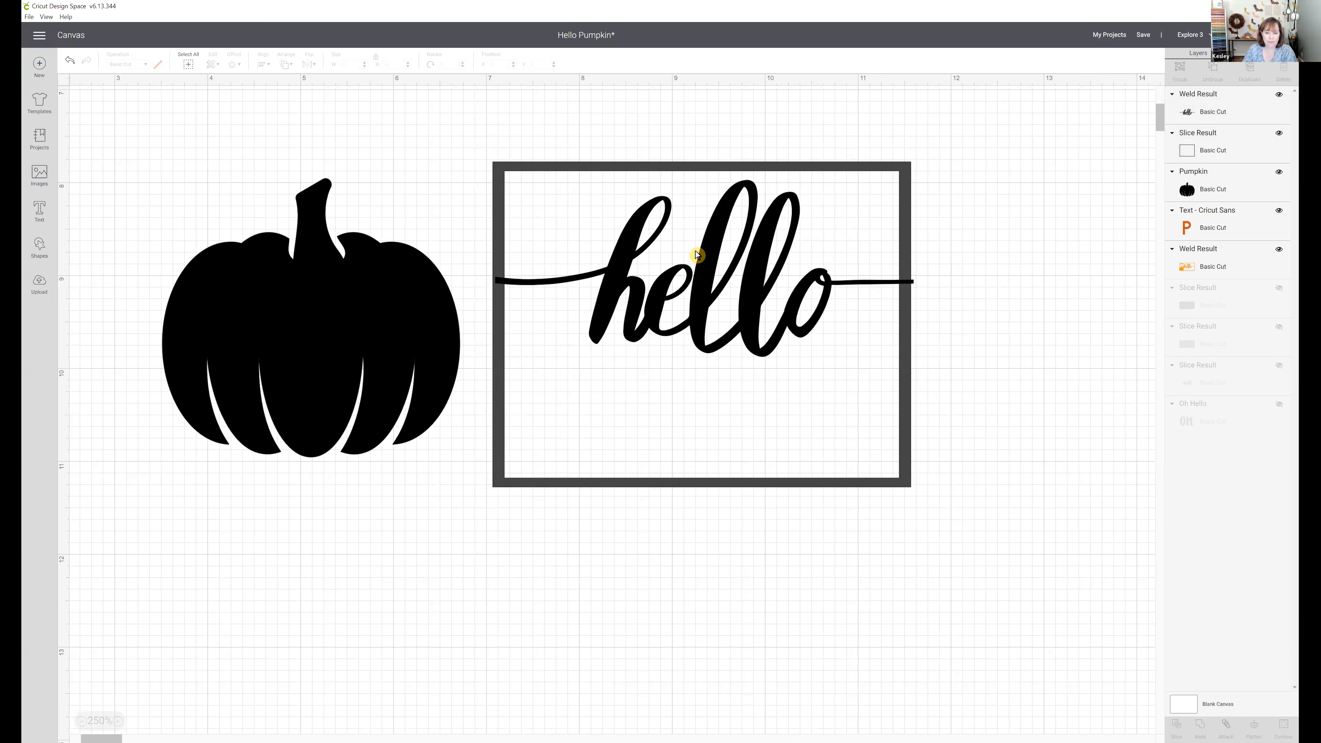
Align the hello lettering and the frame with Center Vertically and Center Horizontally.
drag(670, 130, 672, 555)
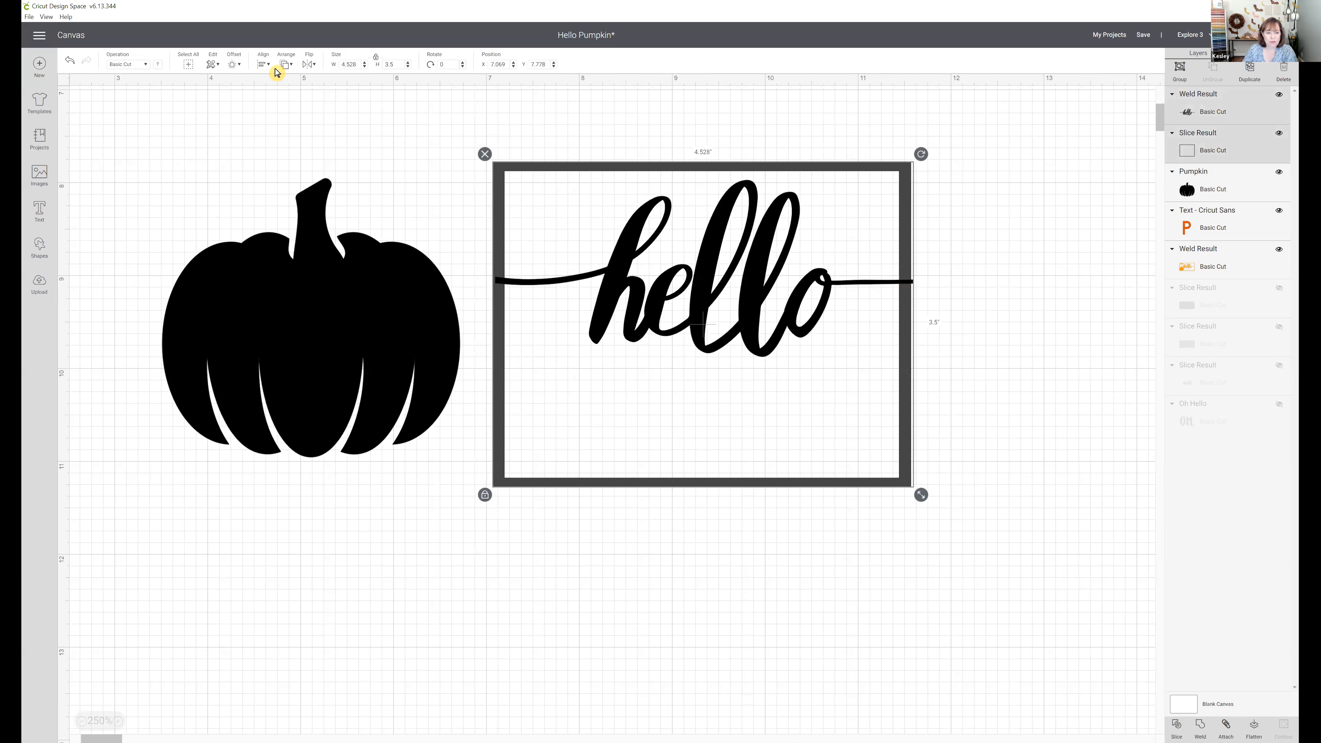
click(264, 65)
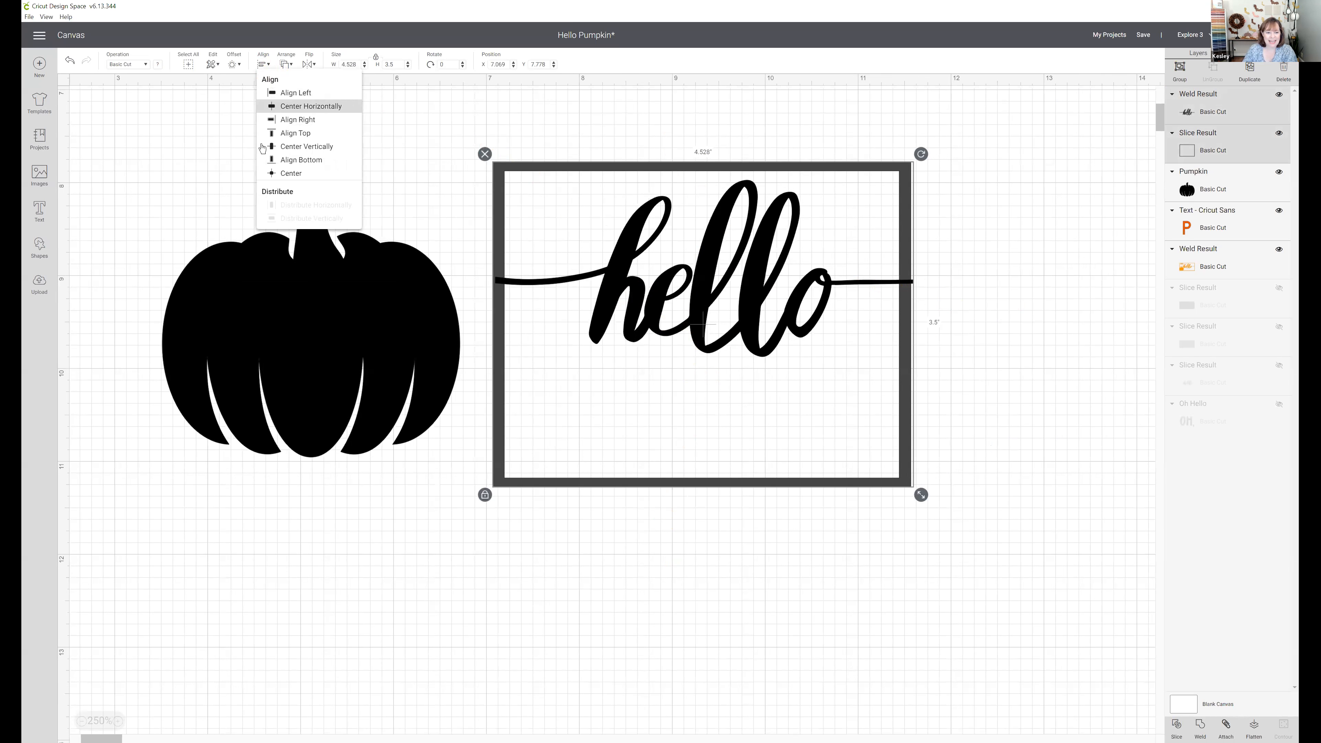
click(294, 147)
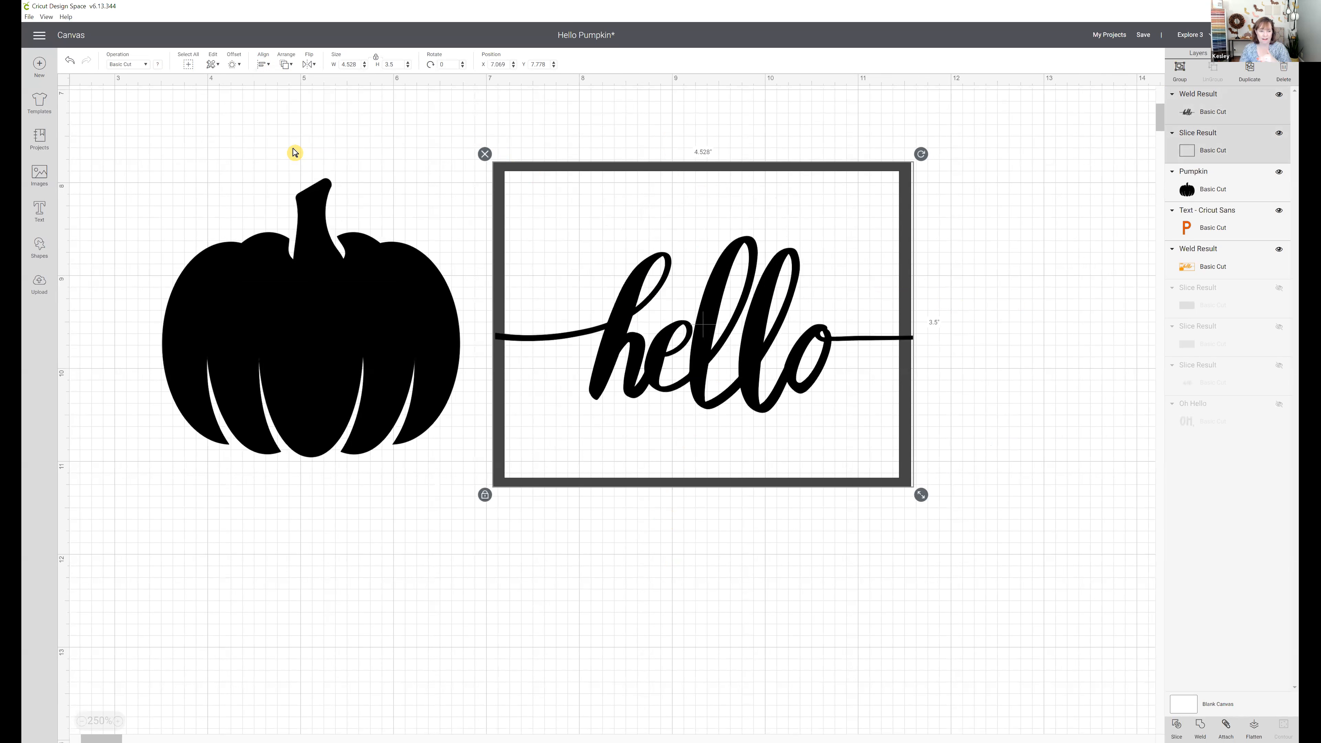
click(262, 64)
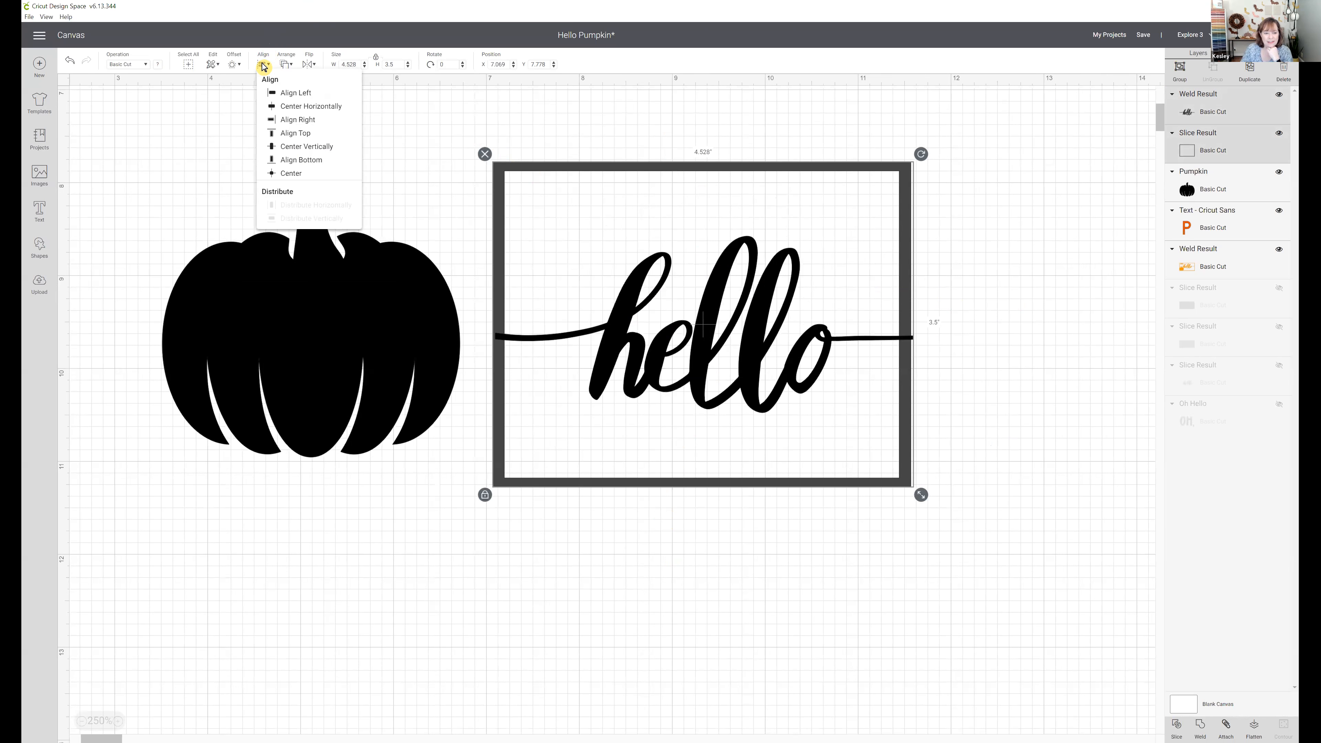
click(285, 107)
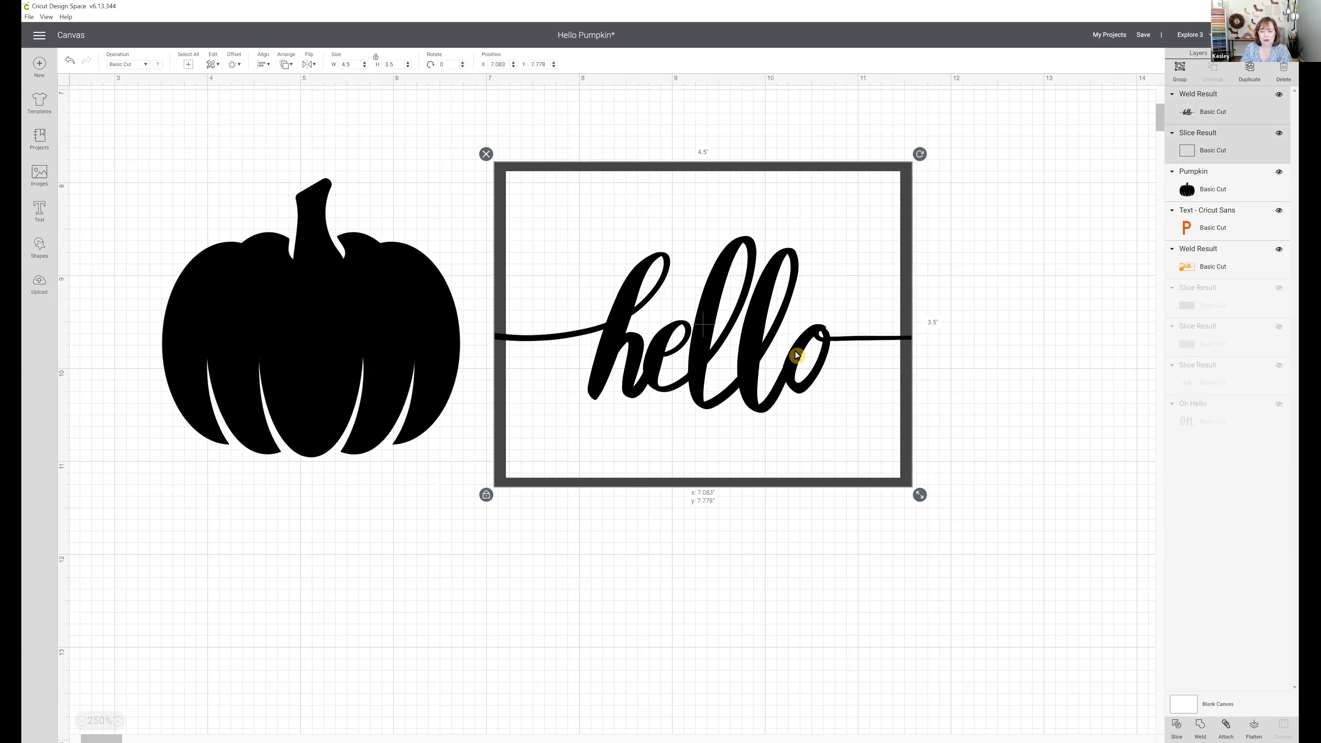
Move the hello lettering up to the frame's upper inner edge and center it horizontally with the frame.
drag(756, 395, 748, 306)
click(954, 241)
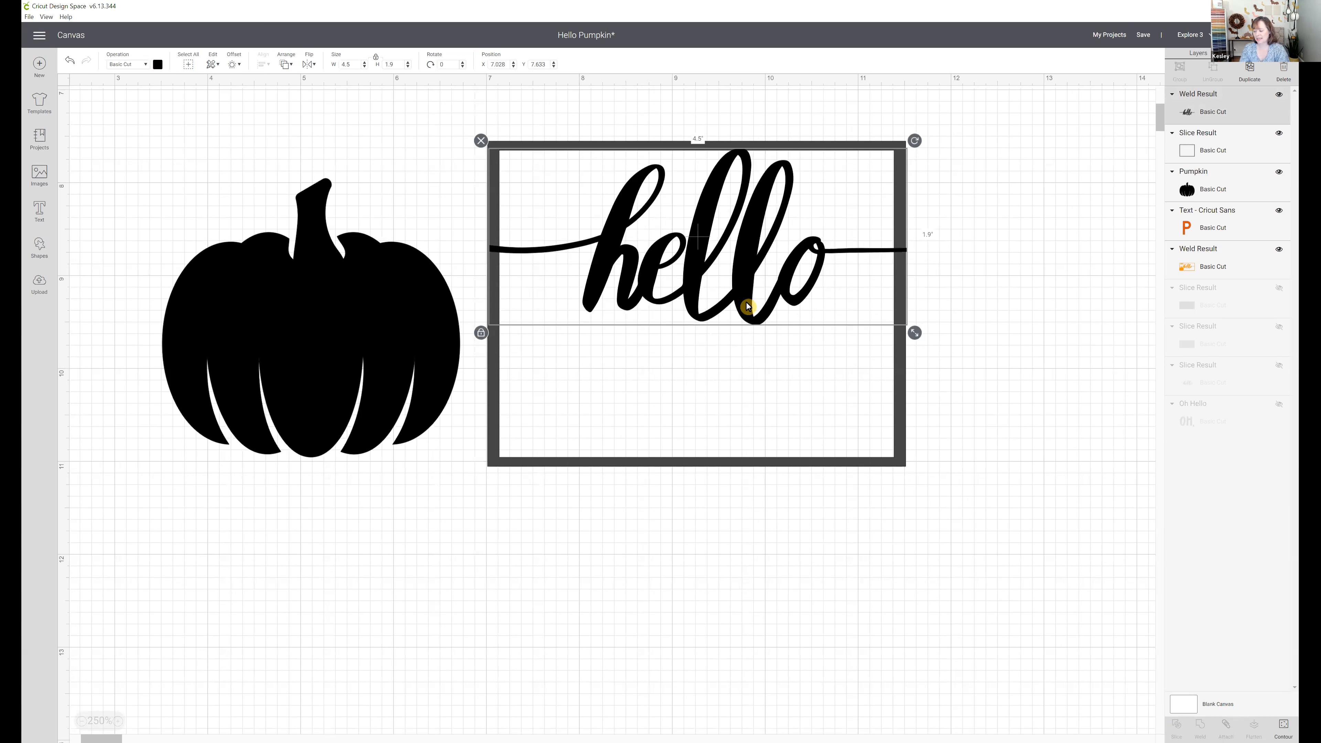
drag(451, 113, 637, 151)
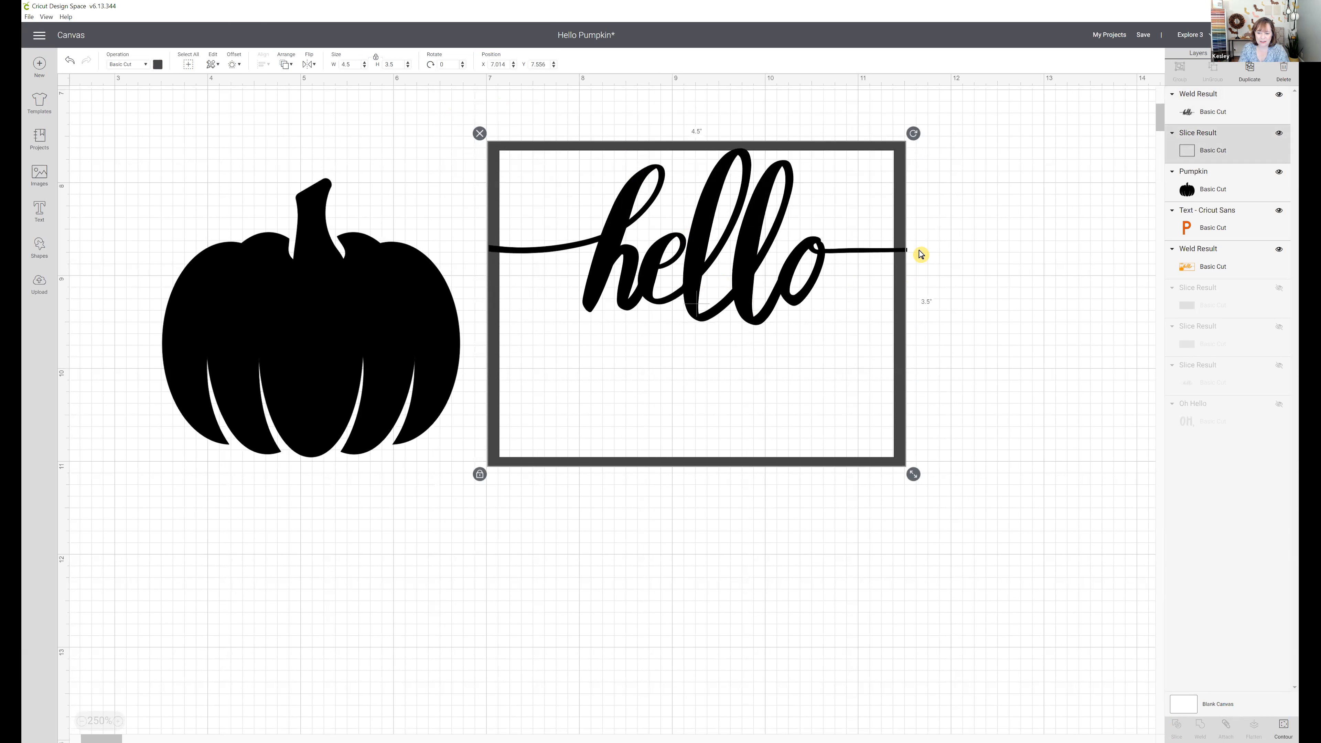
drag(906, 252, 780, 144)
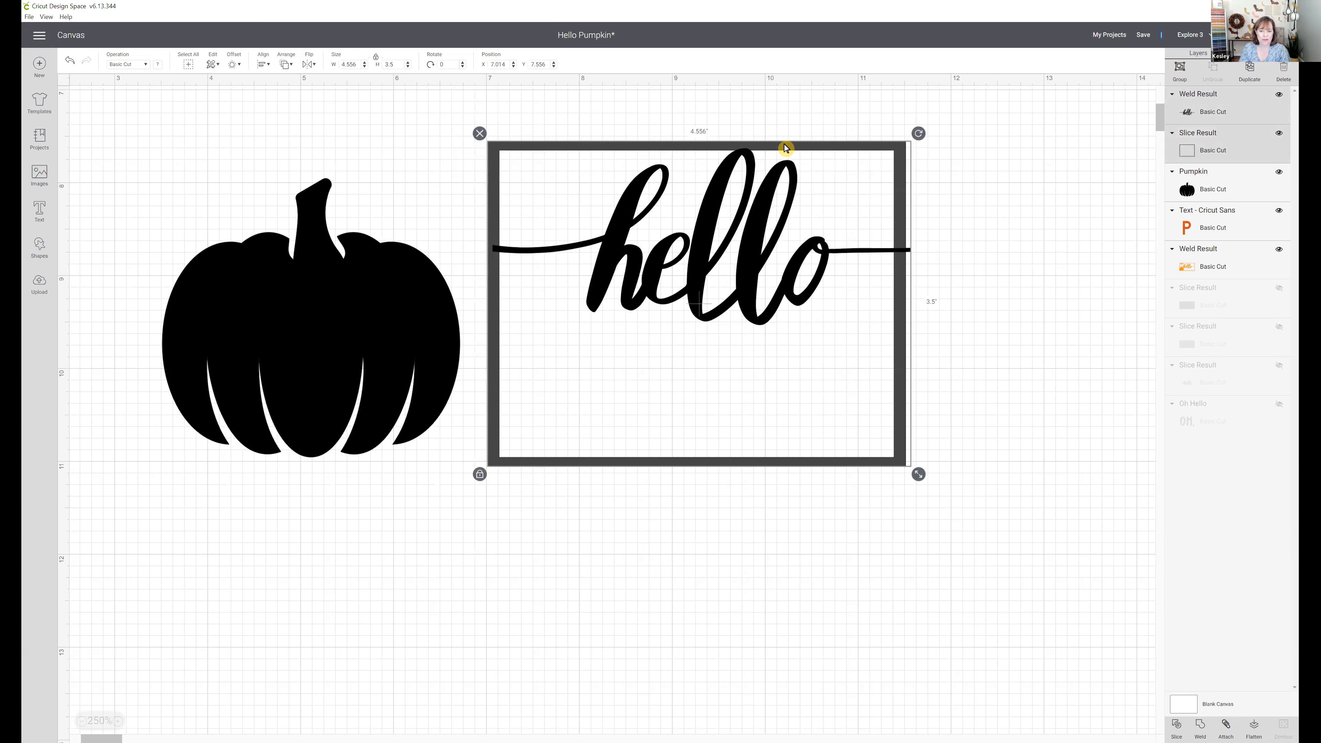
click(263, 65)
click(287, 114)
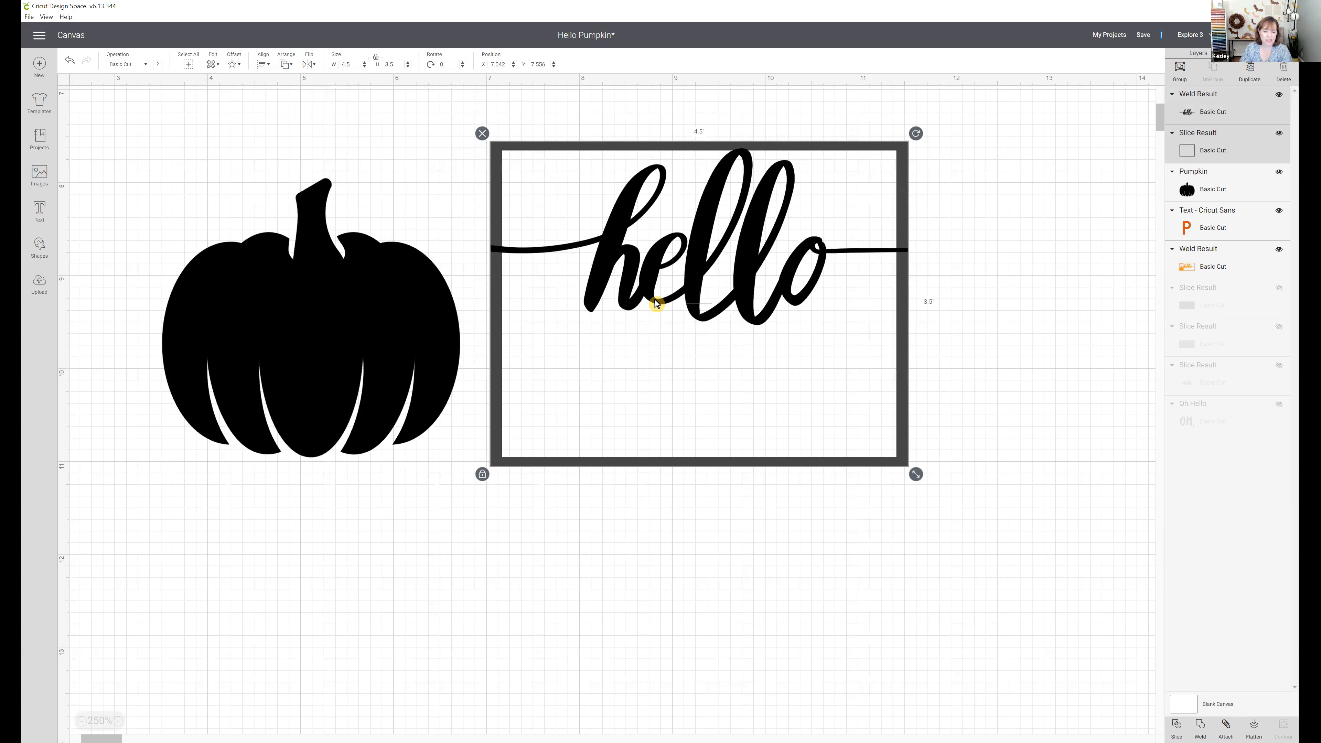
Recolor the hello lettering and the frame together in the orange used by the finished Hello Pumpkin design.
click(386, 333)
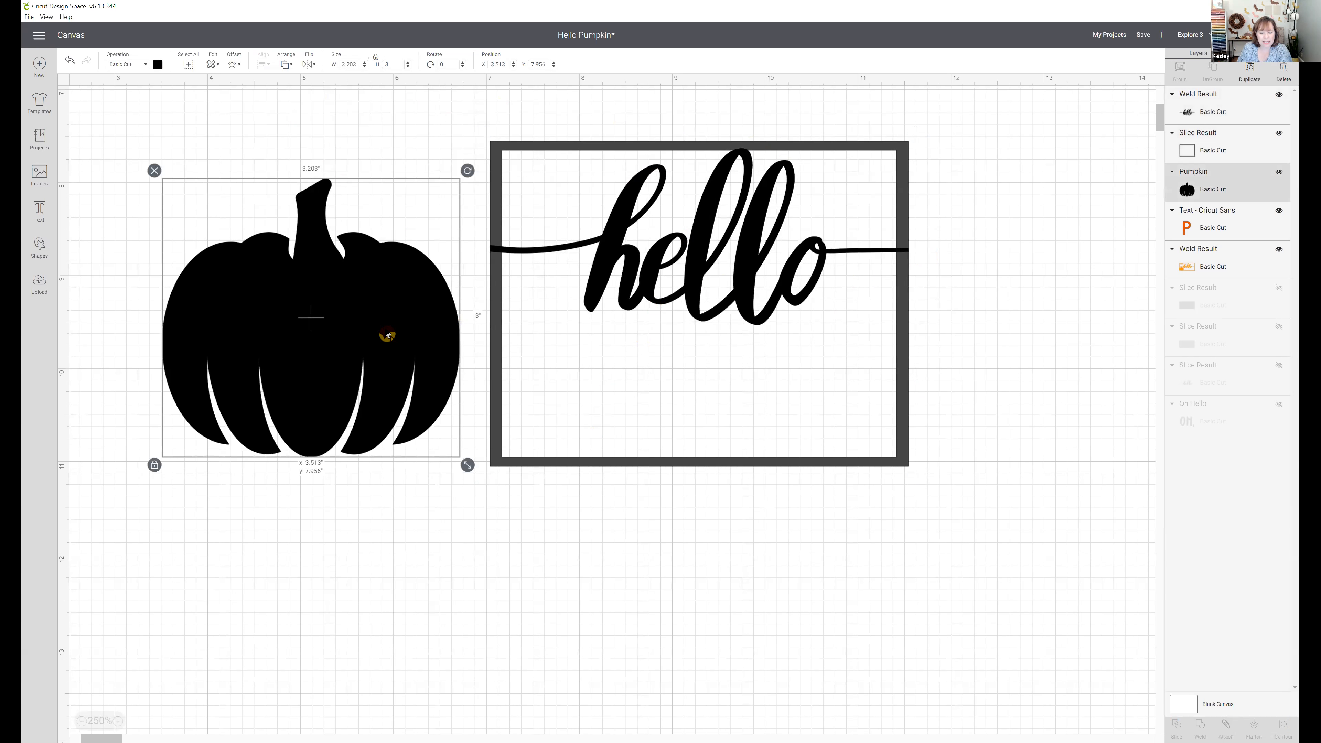
drag(533, 120, 679, 275)
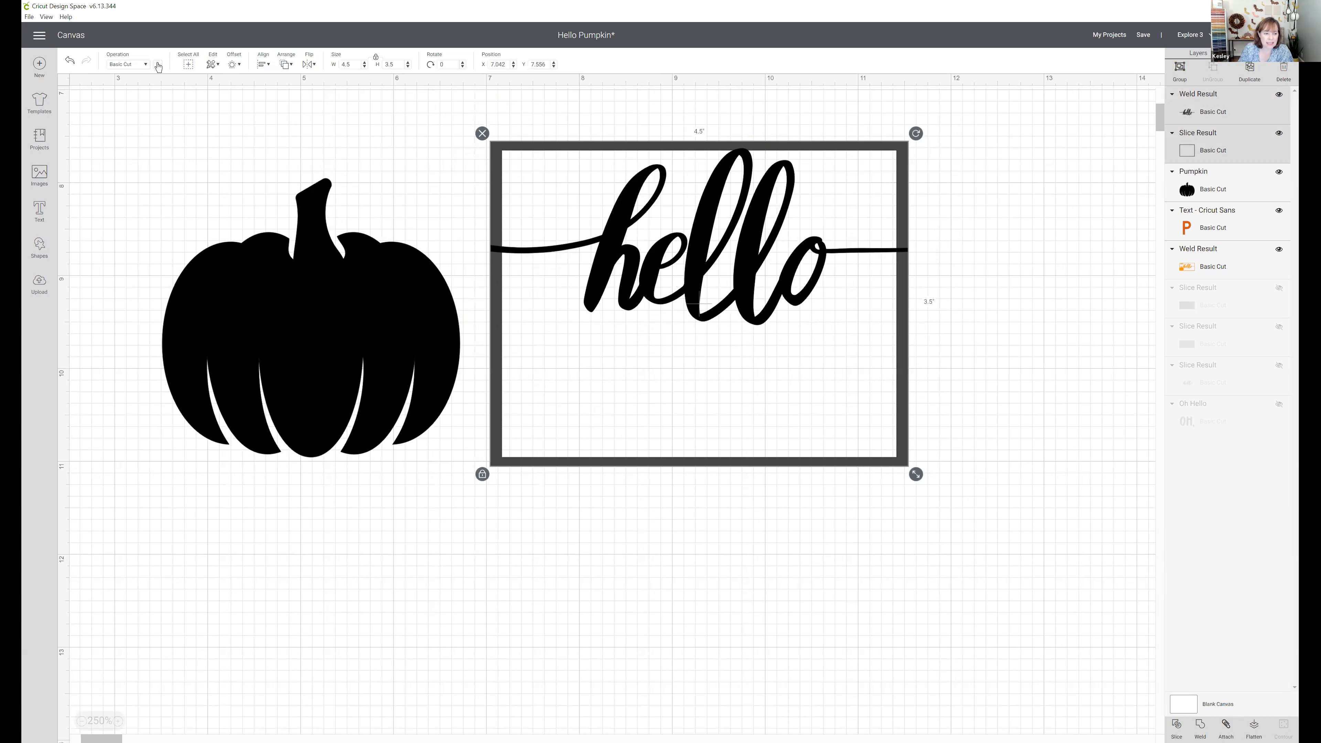
click(464, 97)
drag(592, 187, 705, 275)
click(159, 65)
click(194, 111)
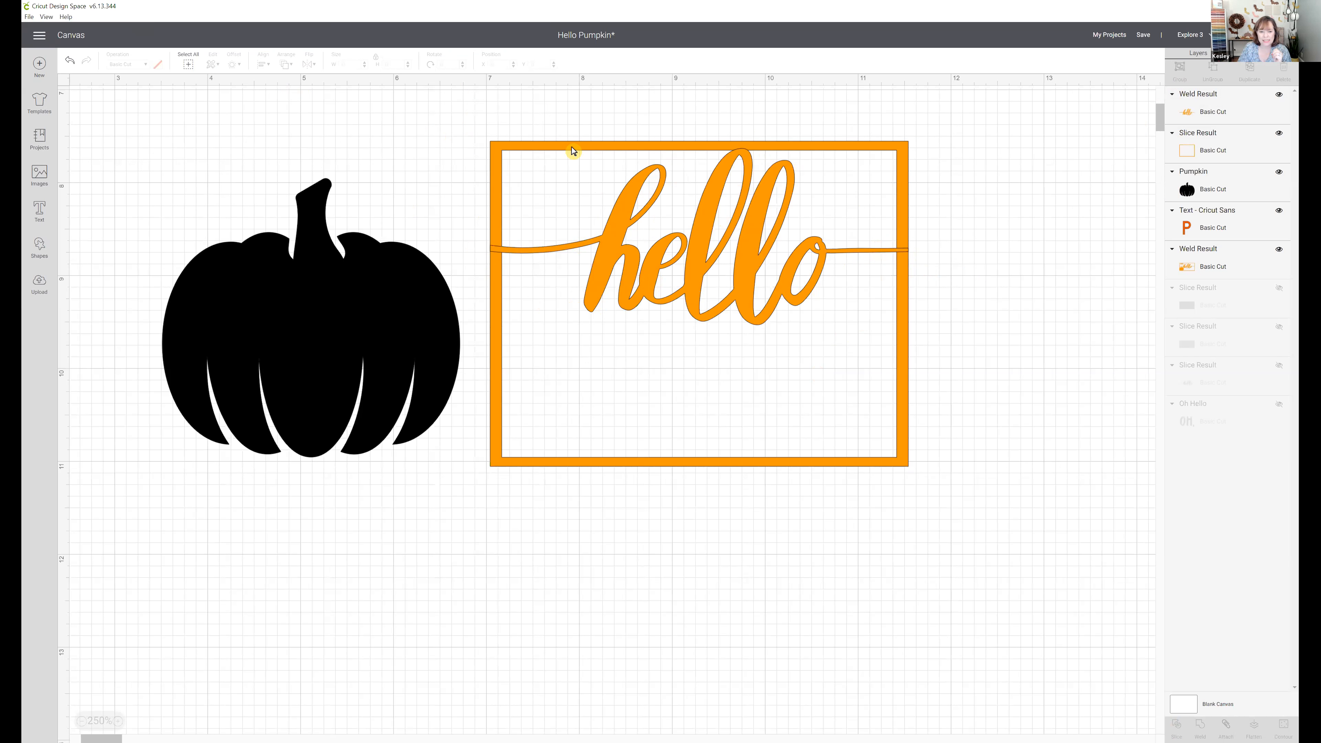
Weld the hello lettering and the frame into one shape.
drag(477, 120, 919, 318)
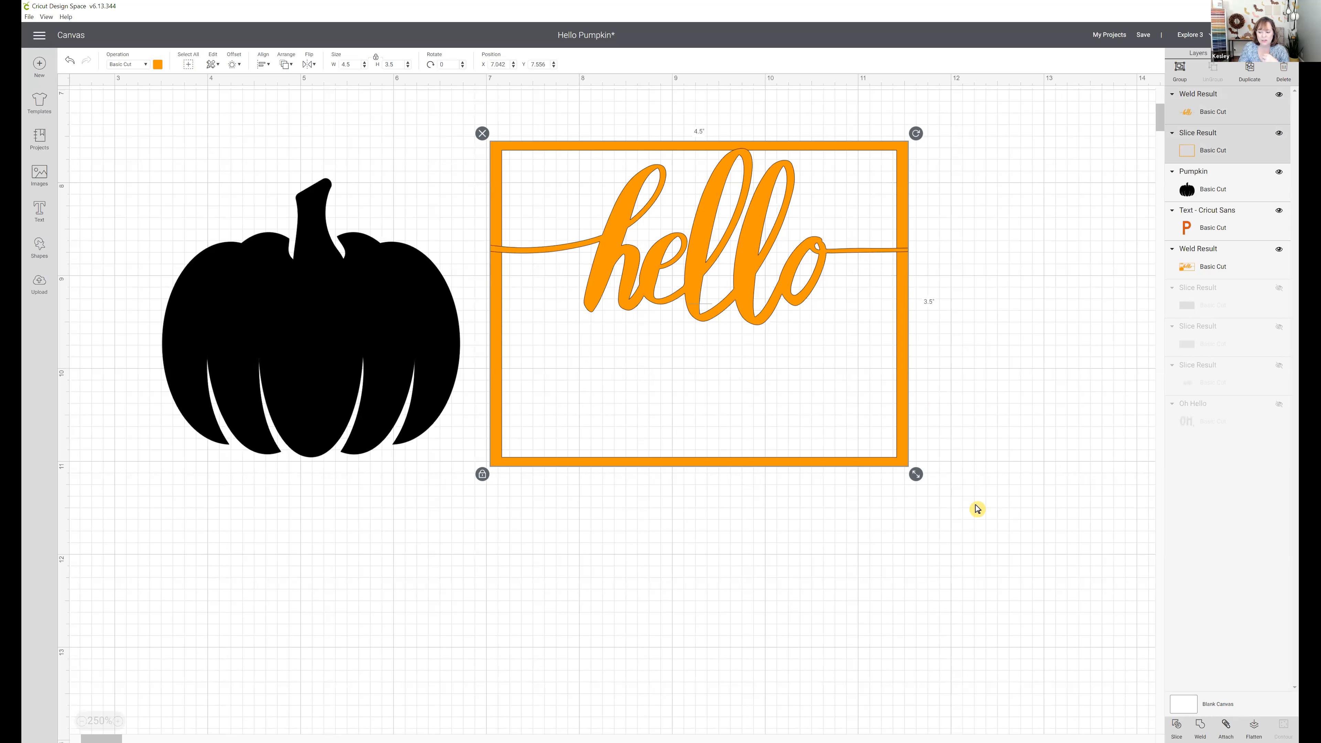
click(1200, 728)
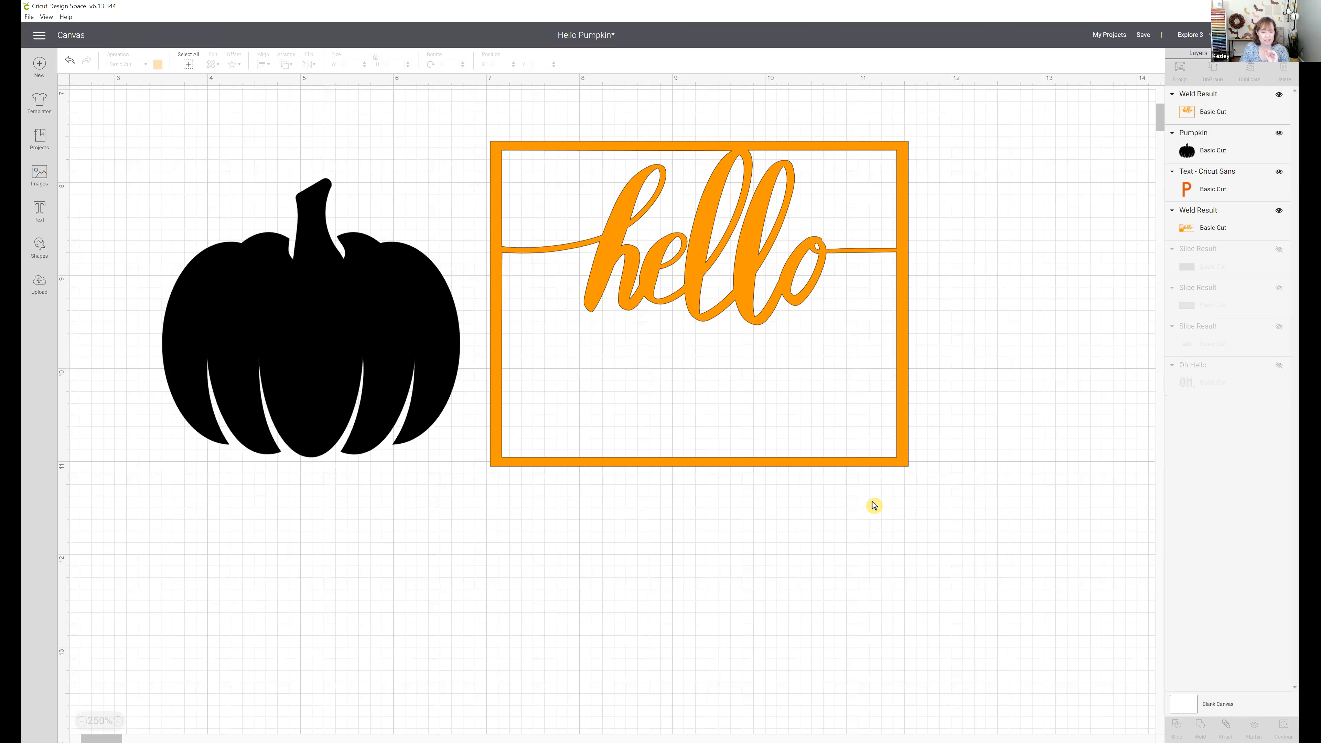
Shrink the pumpkin to about 2.26 by 2.12 in, overlap it with the welded frame, and layer it in front of the frame.
click(451, 379)
drag(436, 388, 718, 426)
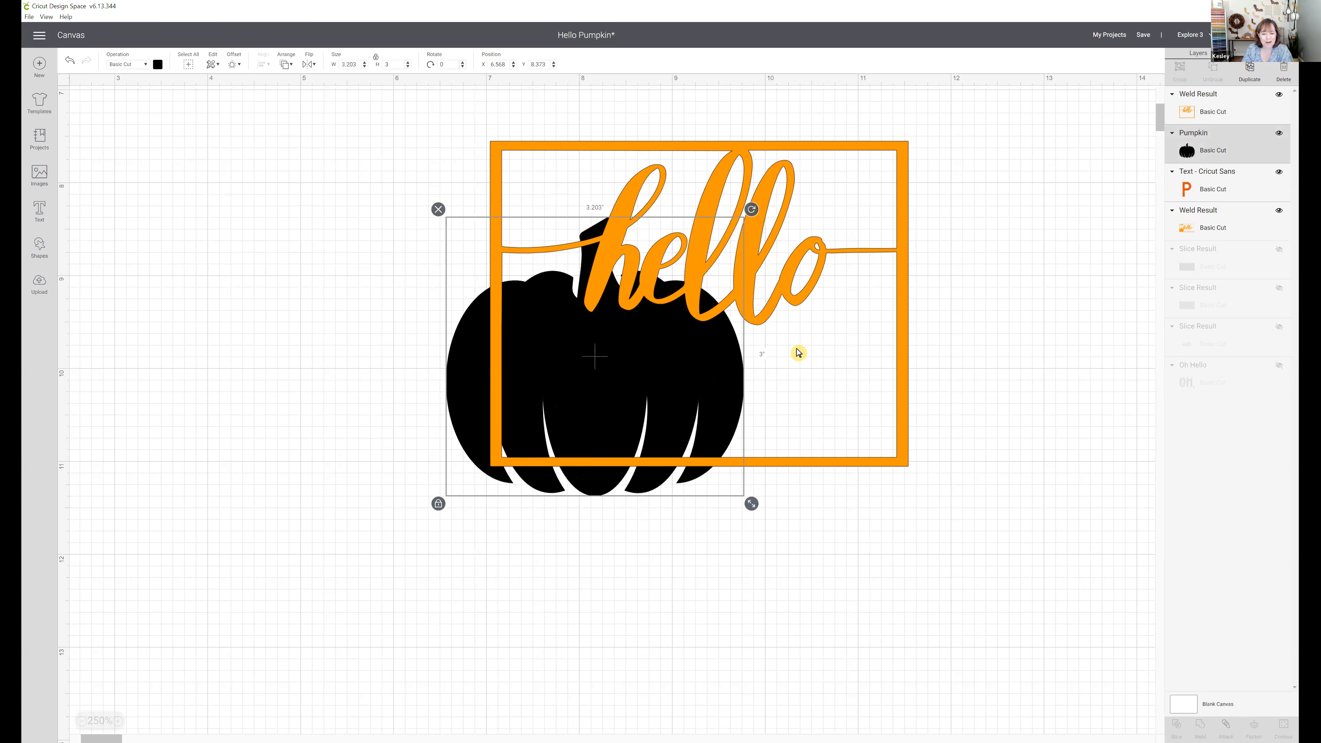
drag(756, 506, 670, 380)
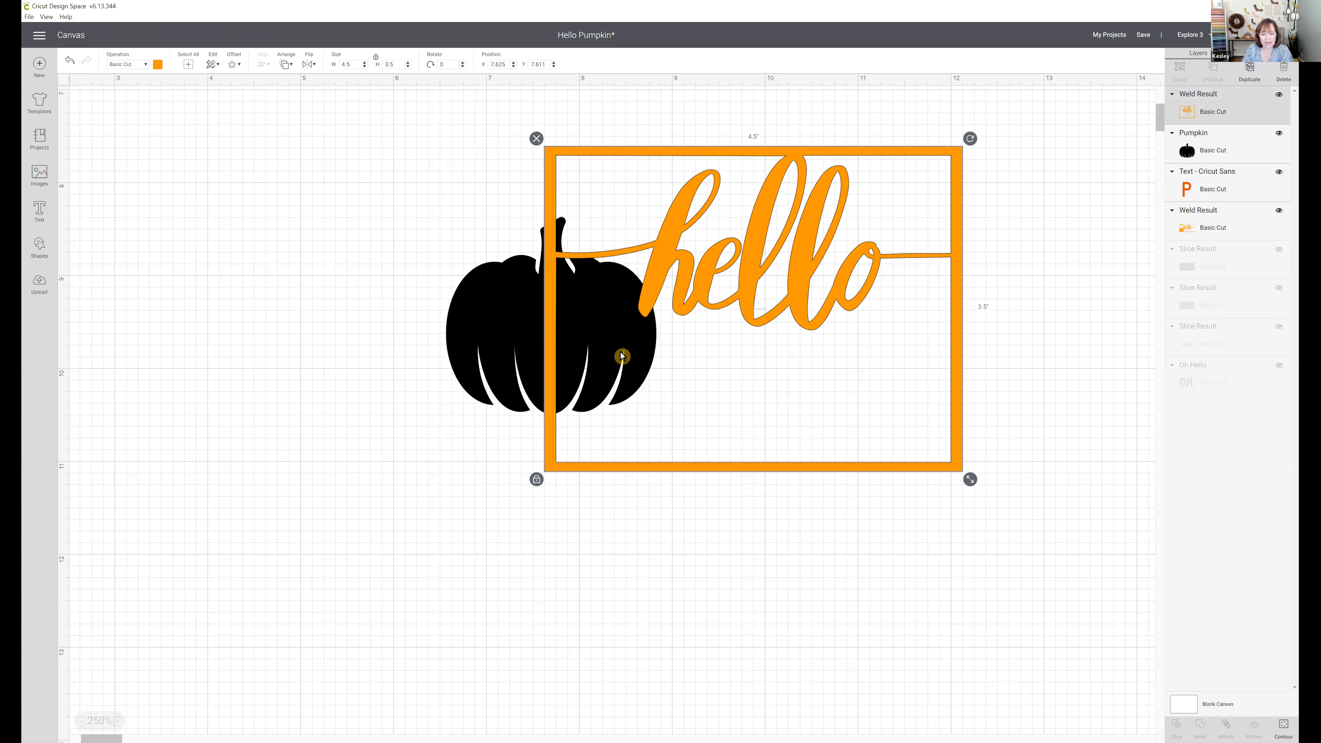
drag(621, 348, 525, 348)
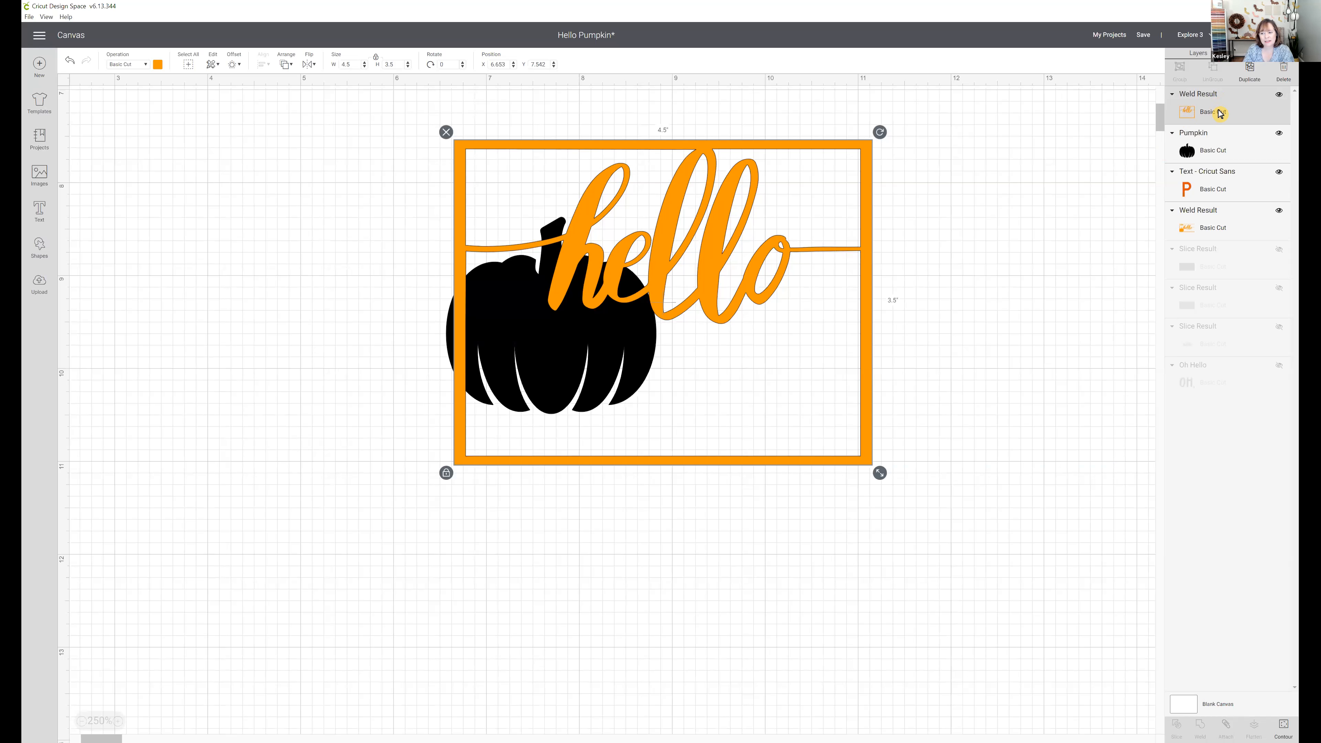
drag(1223, 162, 1225, 160)
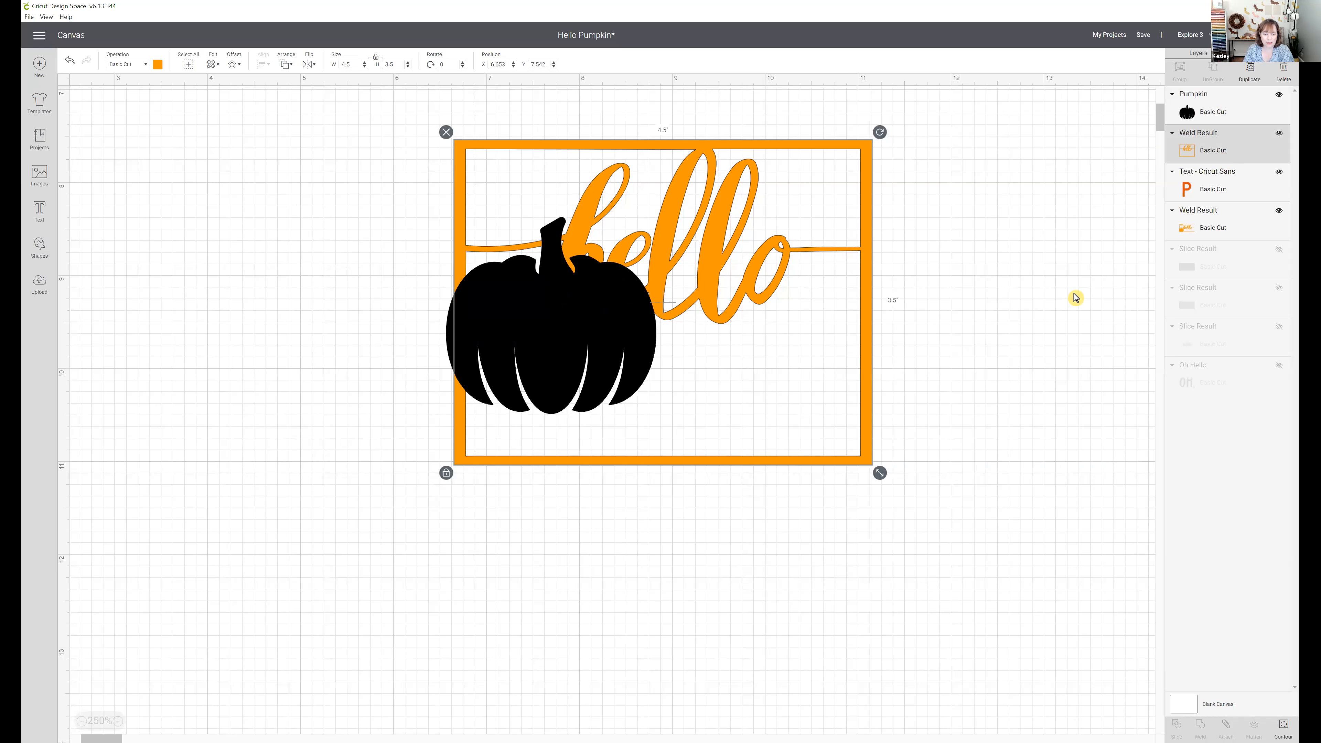
Shrink the pumpkin to about 1.6 by 1.5 in, overlap it with the frame's lower-left corner, and weld the two together.
click(575, 358)
drag(575, 358, 587, 397)
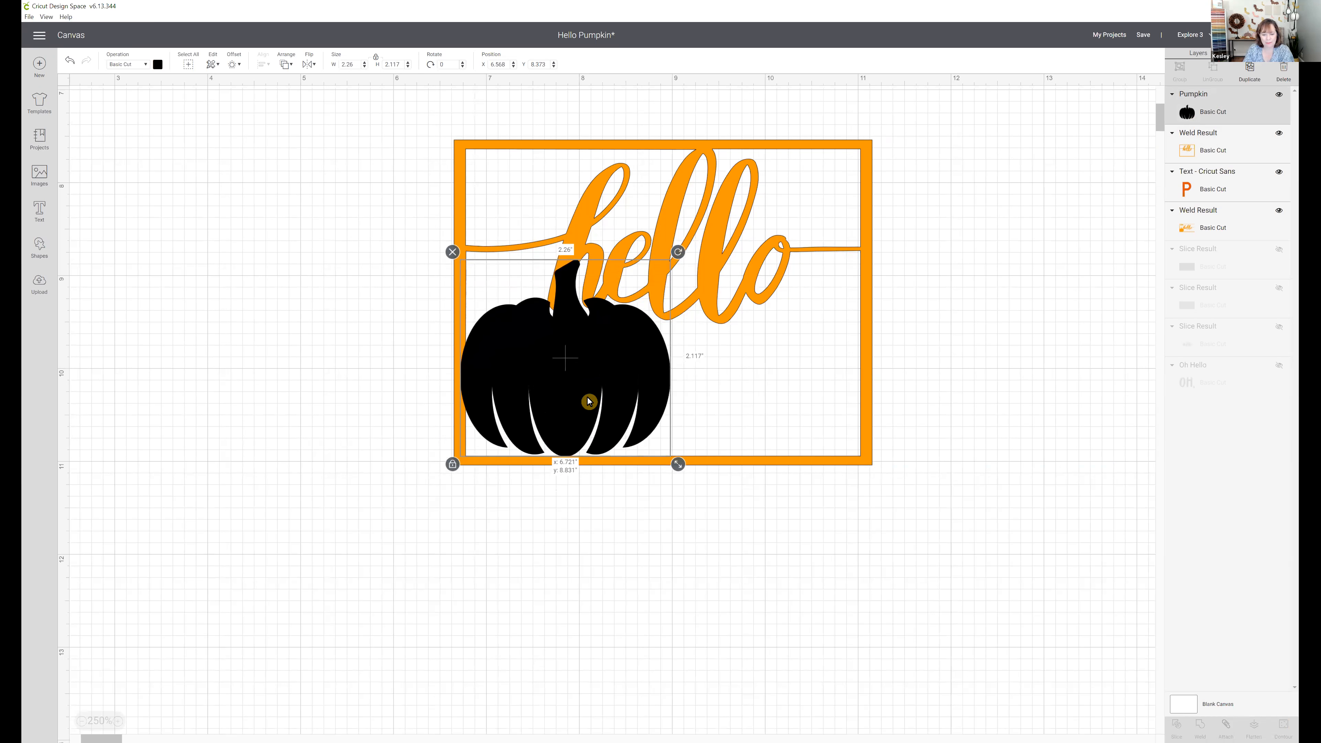
drag(679, 465, 604, 402)
drag(634, 464, 625, 452)
drag(581, 396, 589, 415)
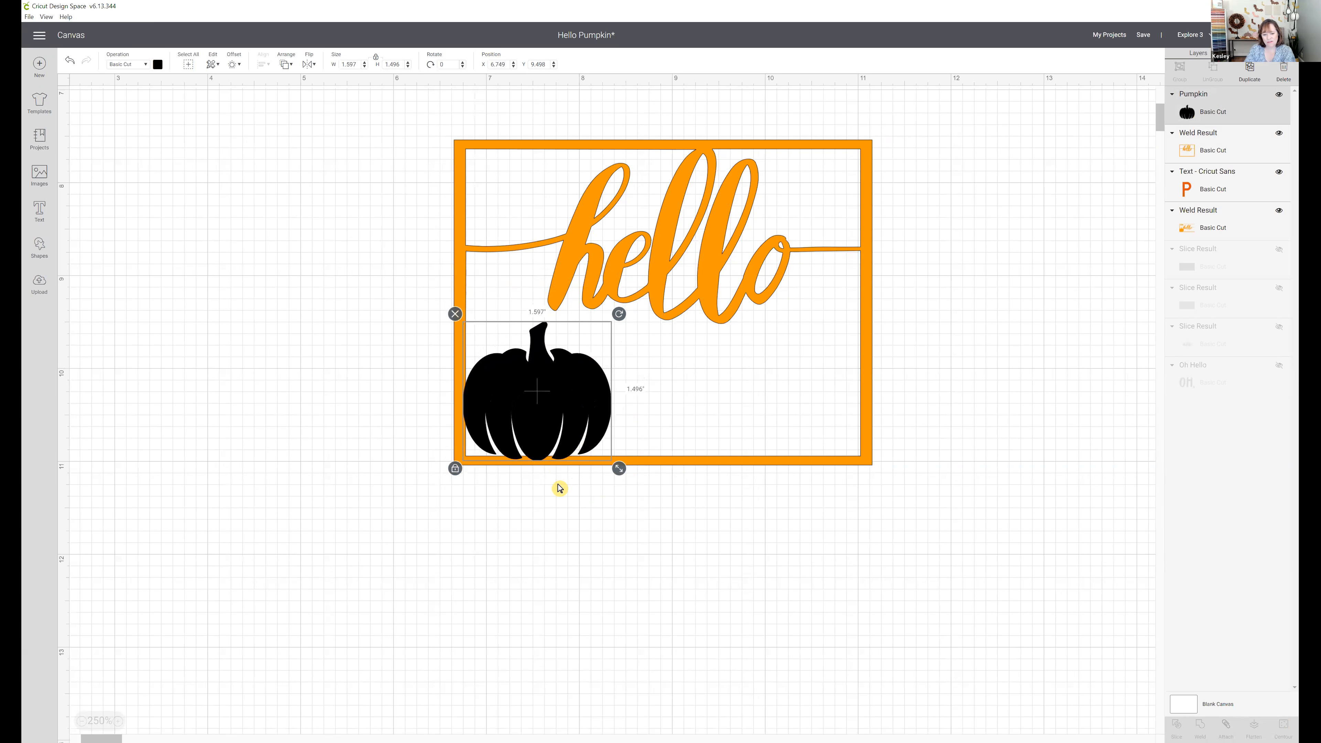
click(411, 388)
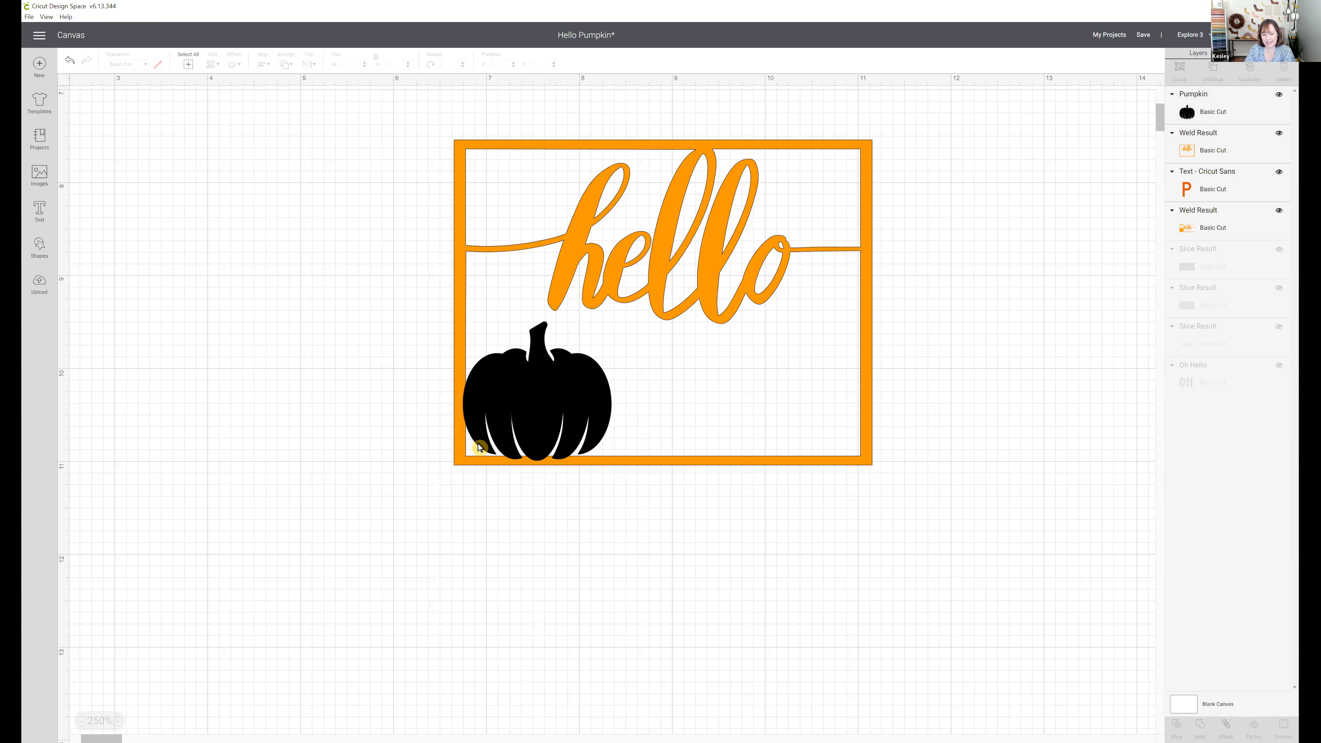
drag(392, 121, 686, 479)
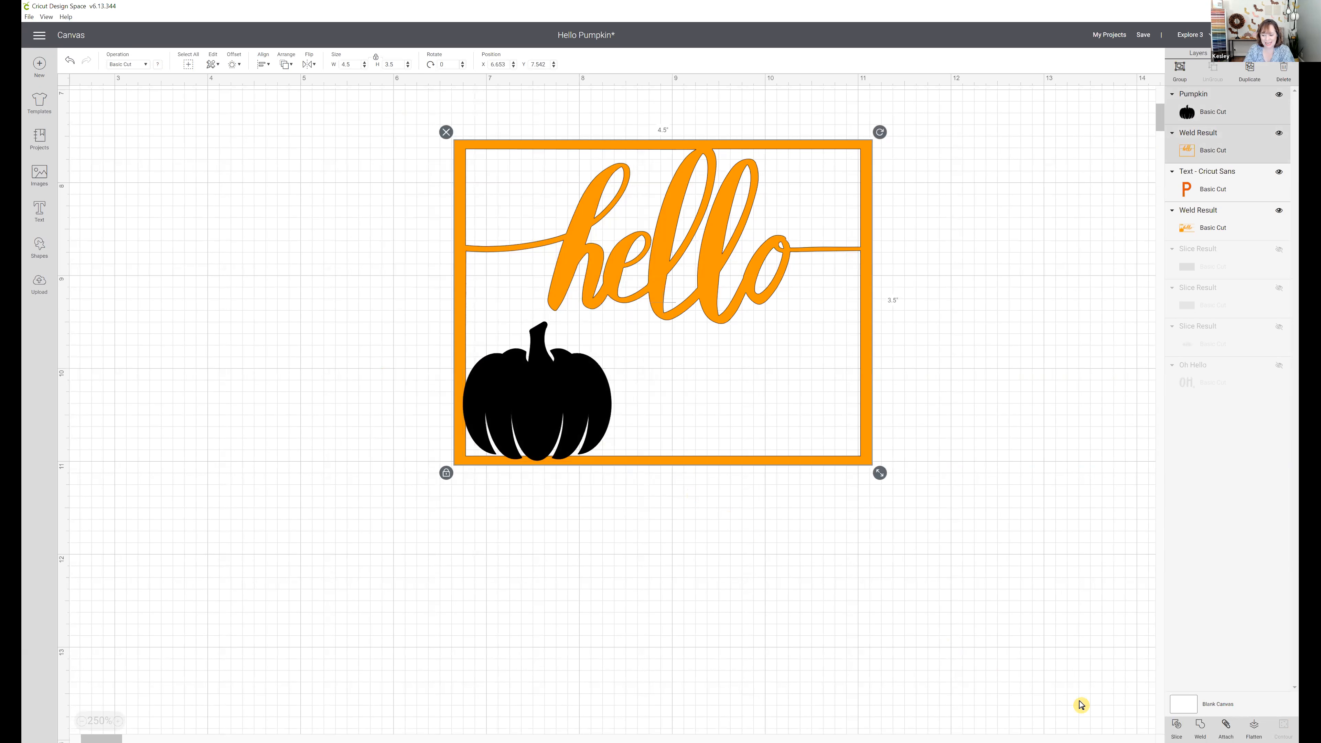
click(1197, 726)
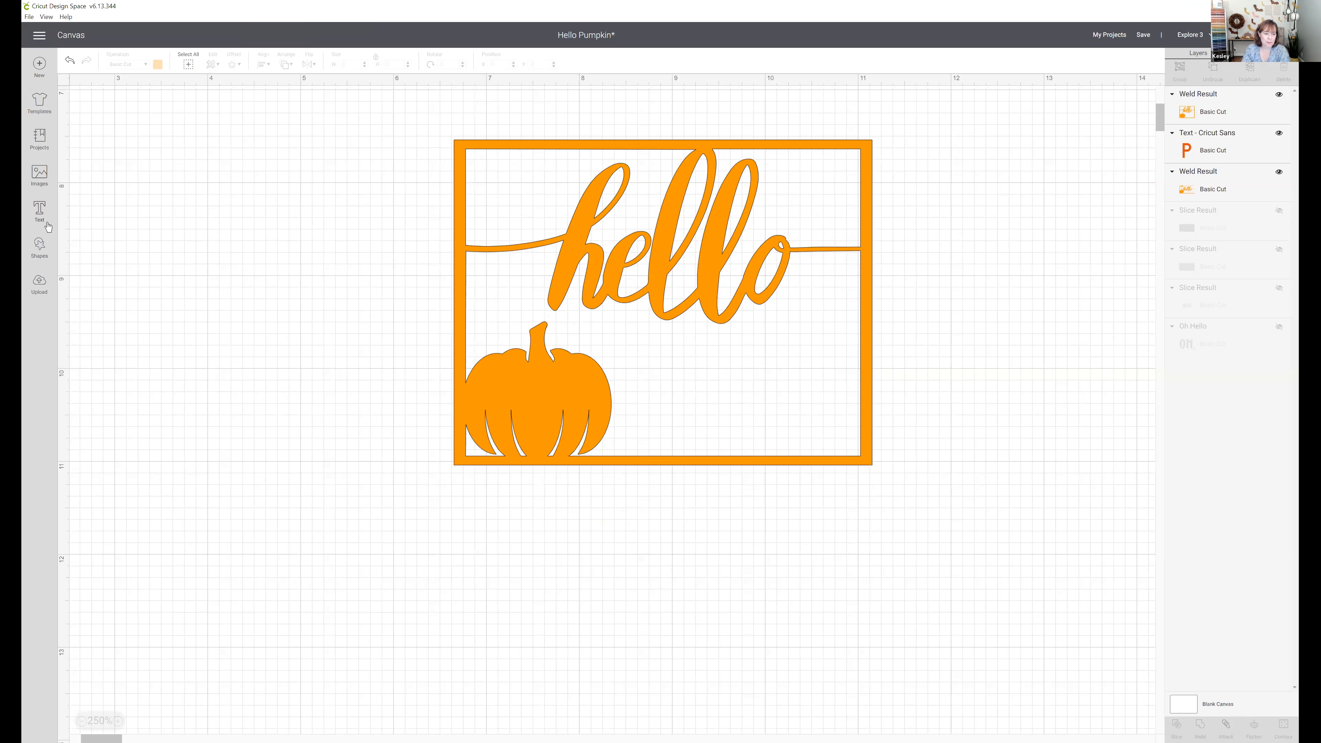
Add the text PUMPKIN to the canvas.
click(44, 212)
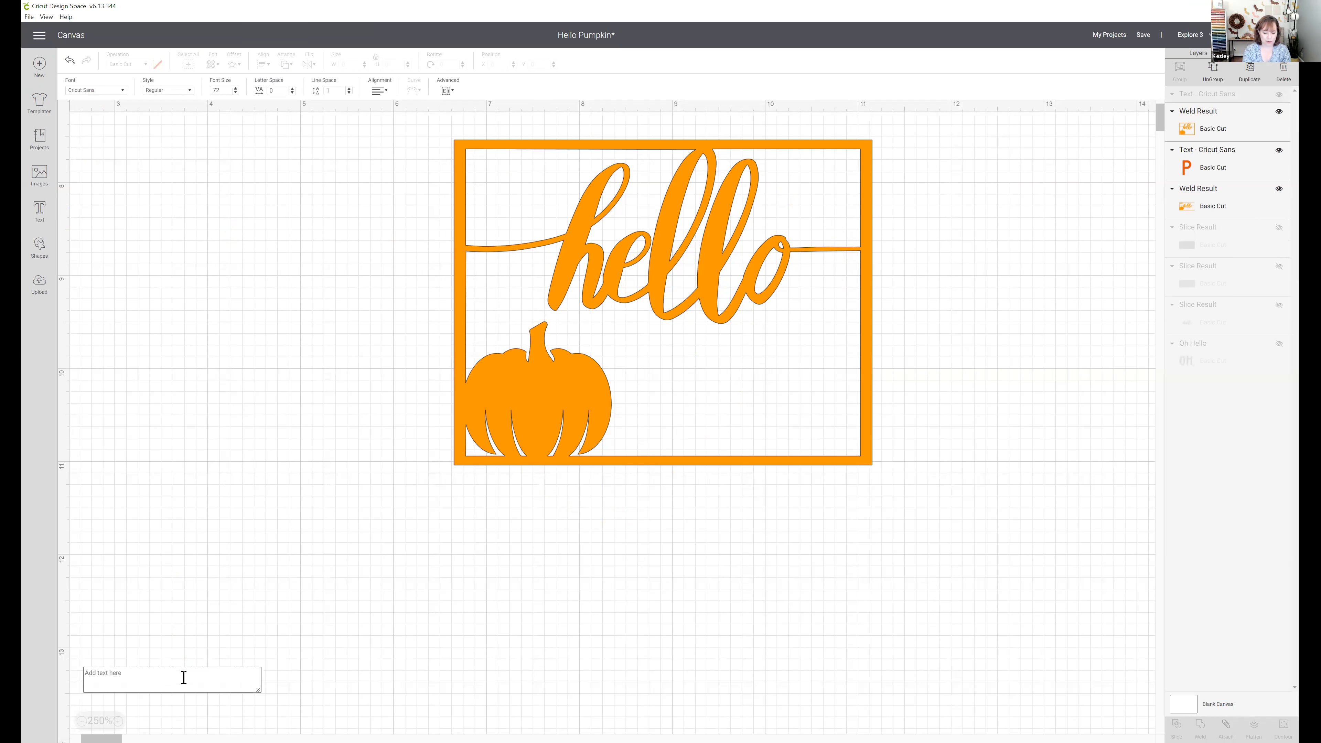
text(PUMPKING)
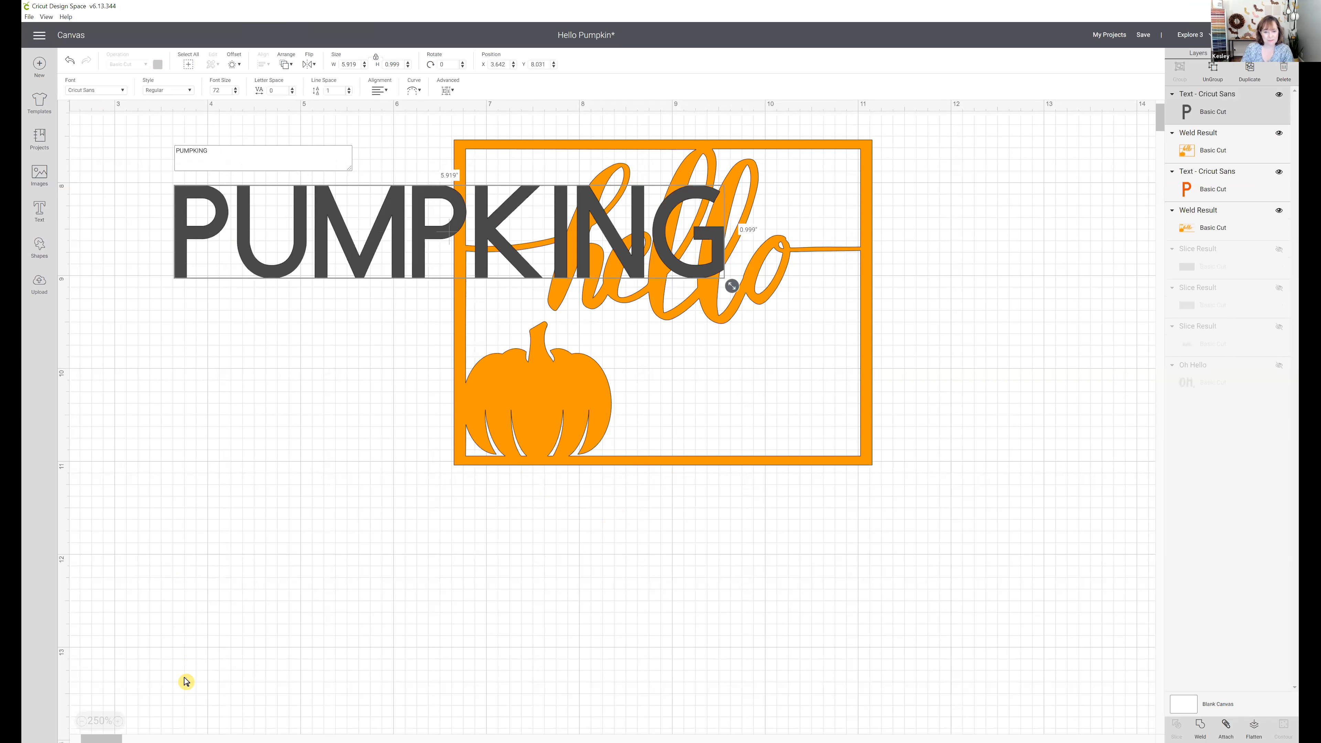
key(BackSpace)
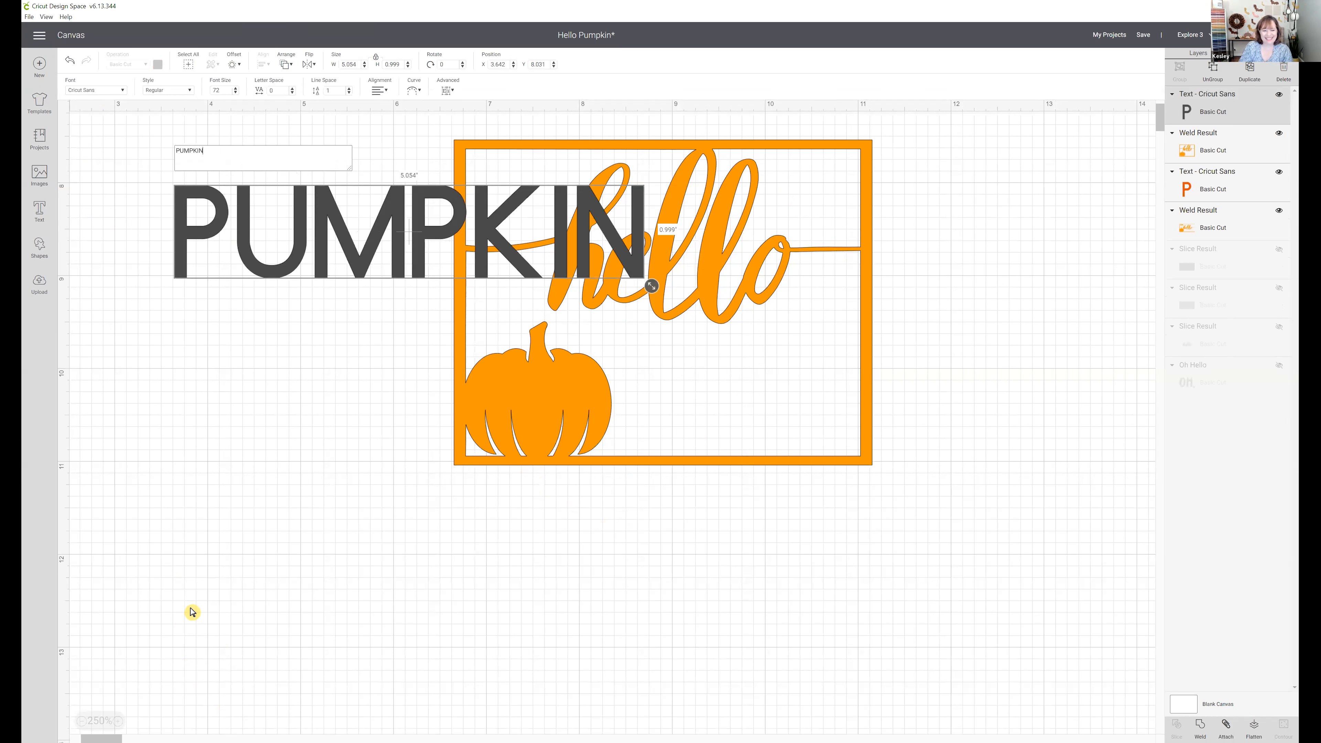
Fit the PUMPKIN text beside the pumpkin inside the frame and stretch it with unlocked proportions to about 2.43 by 0.92 in.
drag(352, 264, 564, 428)
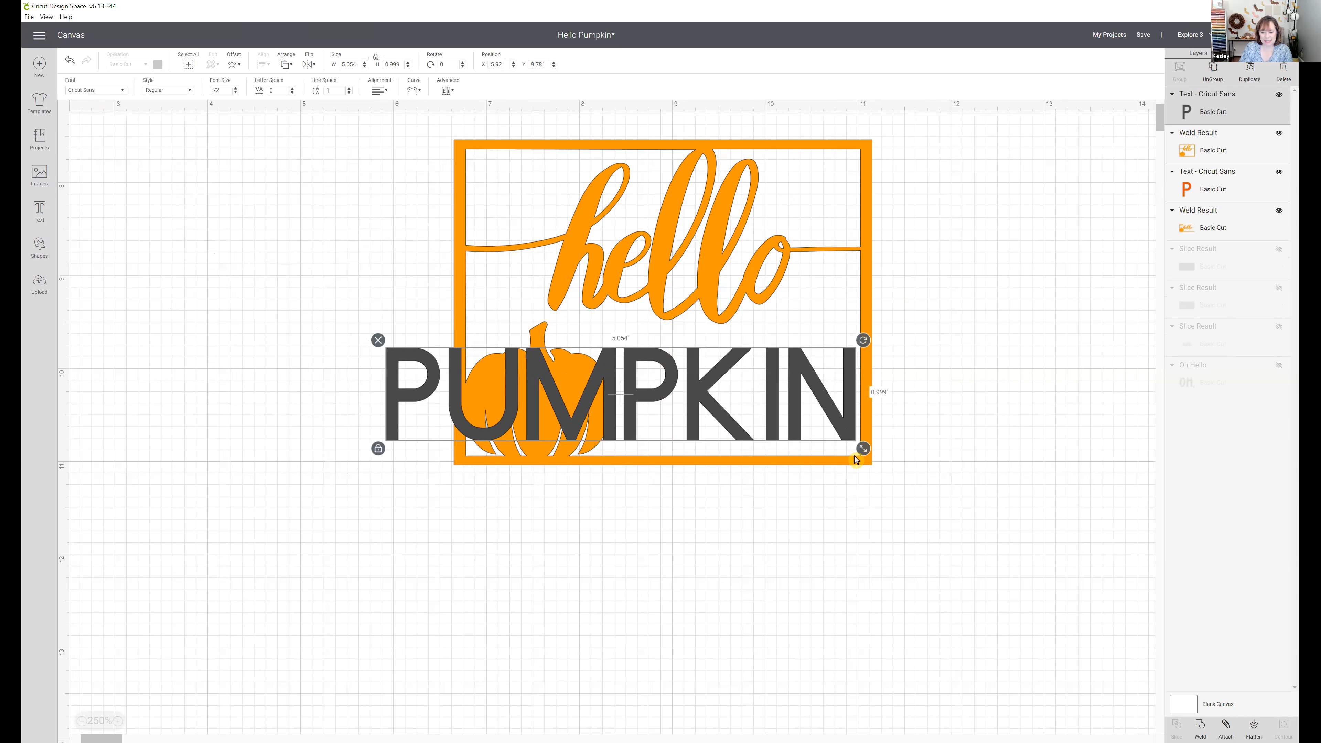
drag(862, 451, 827, 371)
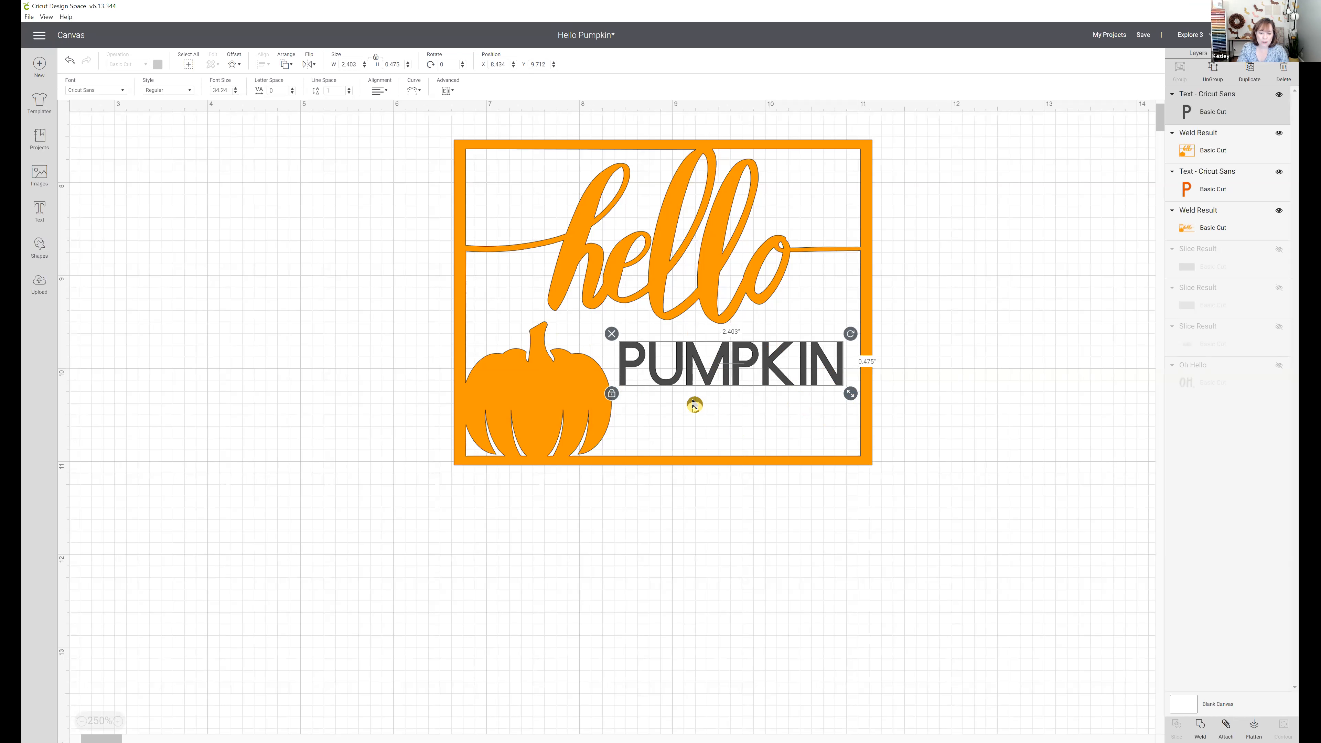
click(613, 394)
drag(854, 395, 856, 436)
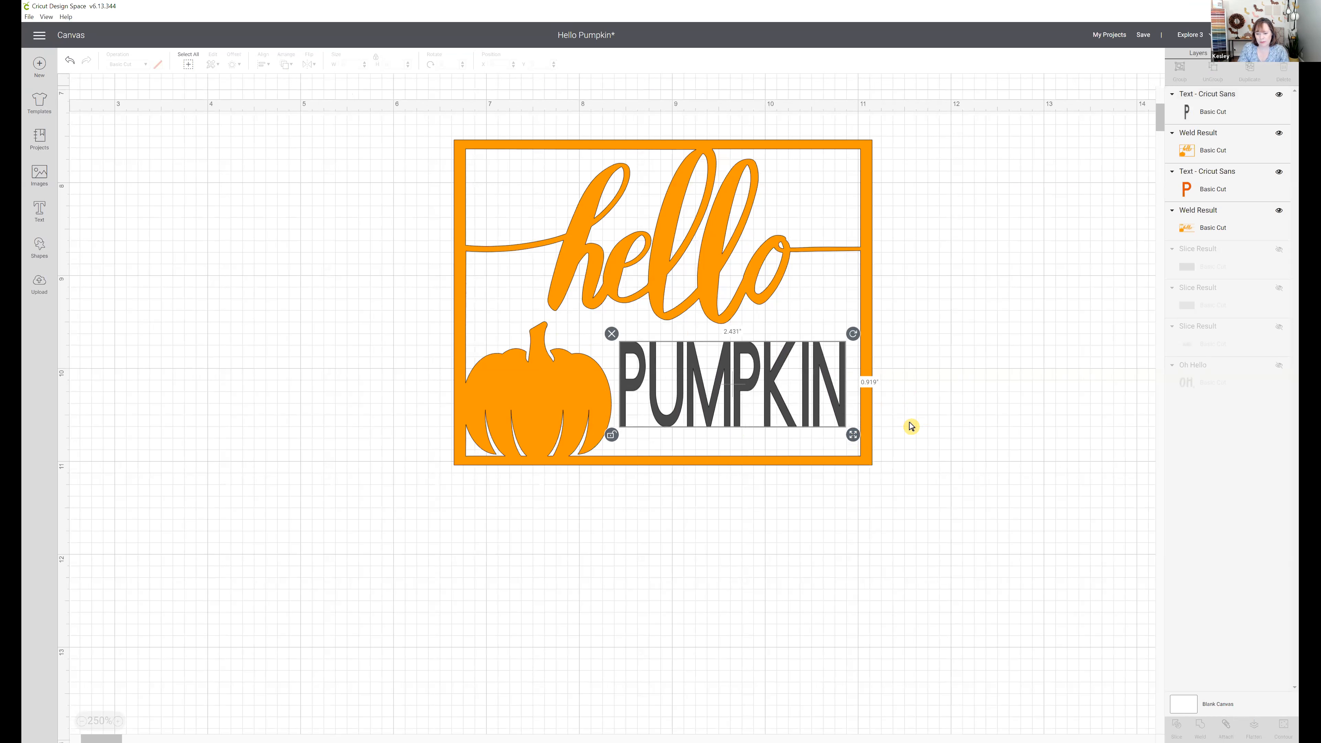
click(813, 619)
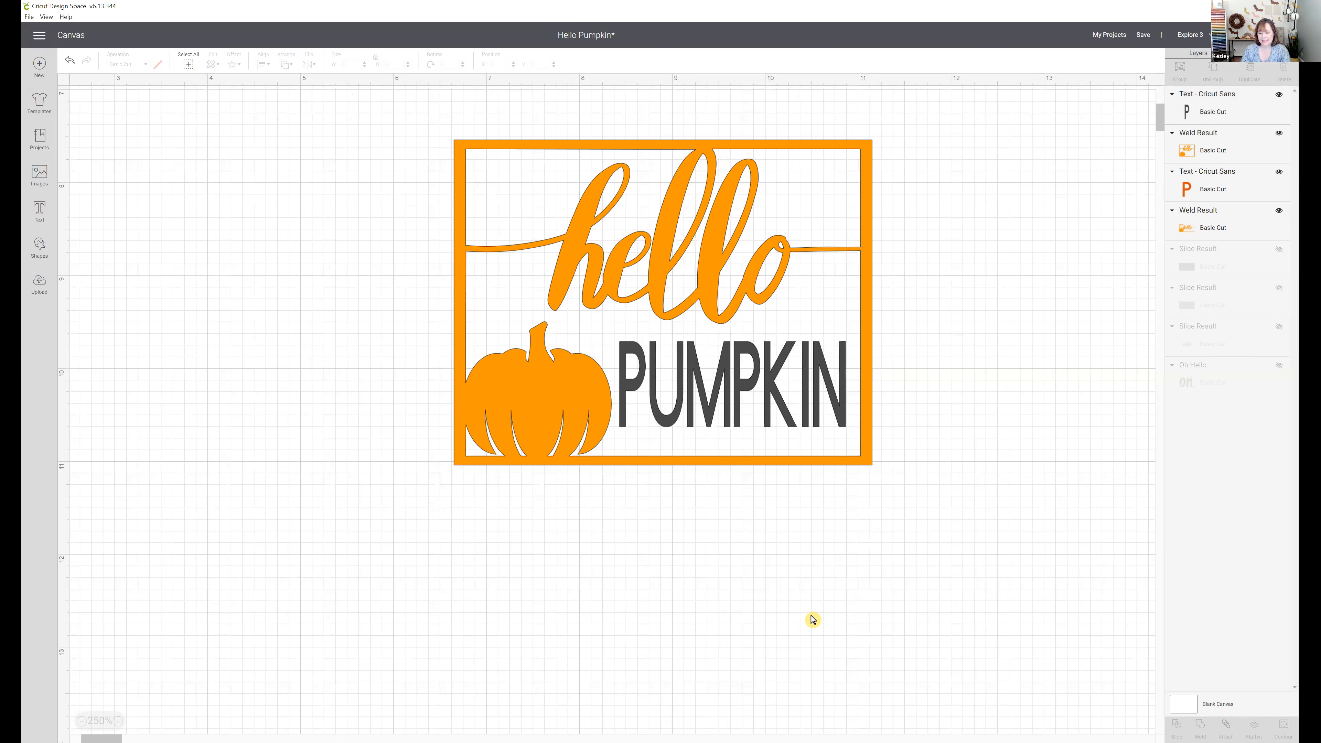
Set the PUMPKIN text in the Radiotopia font and nudge it slightly away from the pumpkin shape.
click(751, 414)
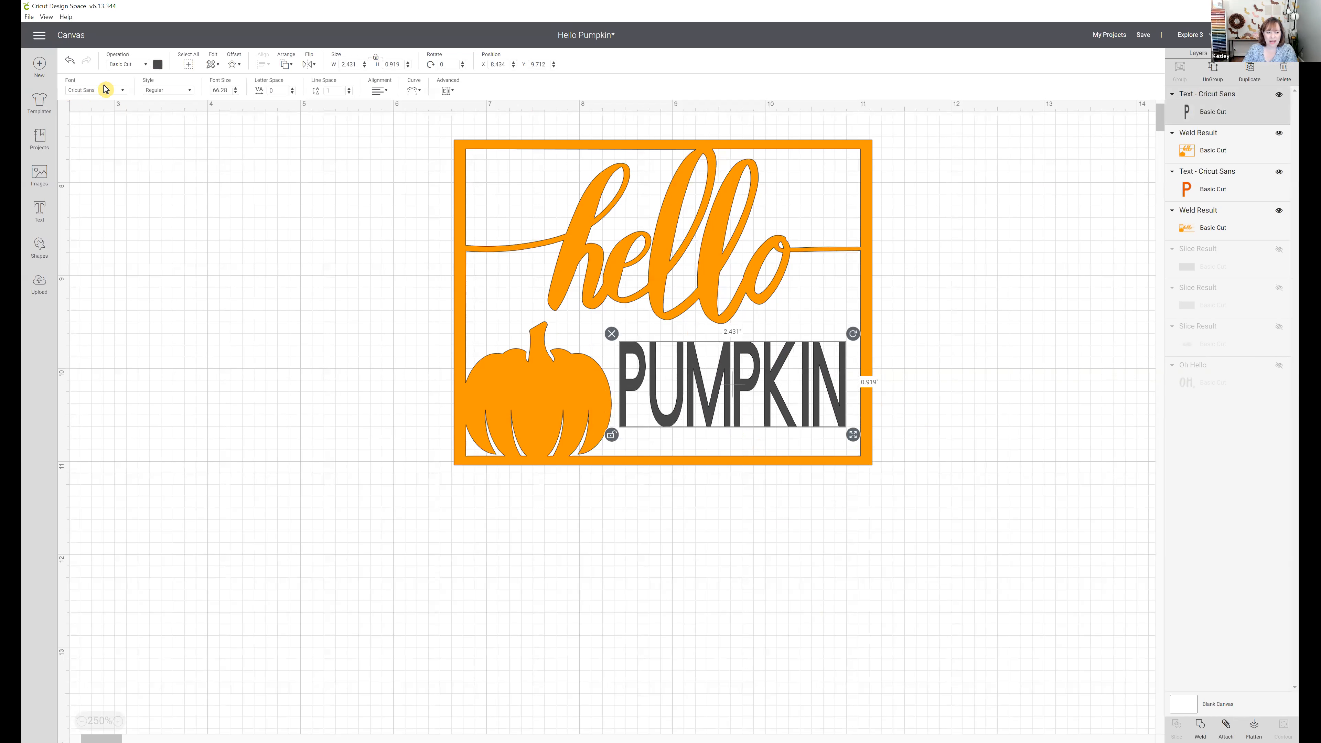
click(124, 93)
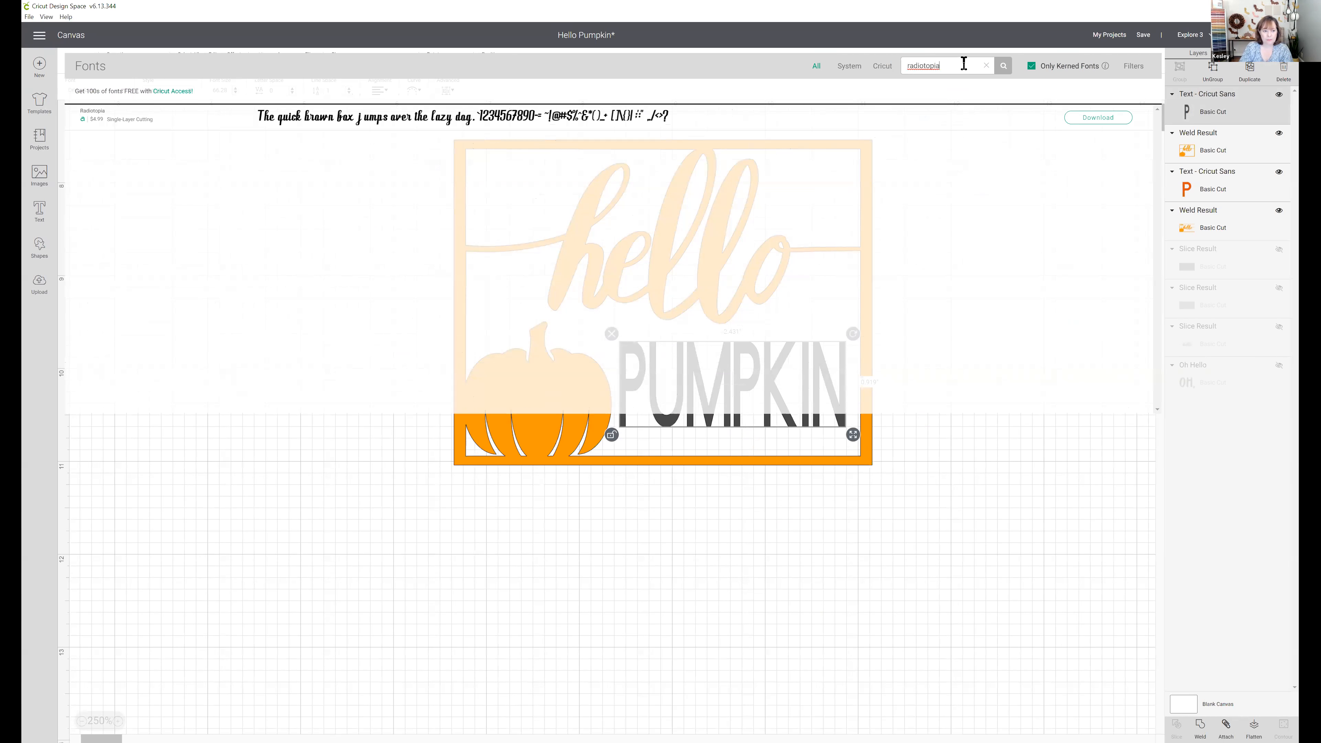
click(313, 115)
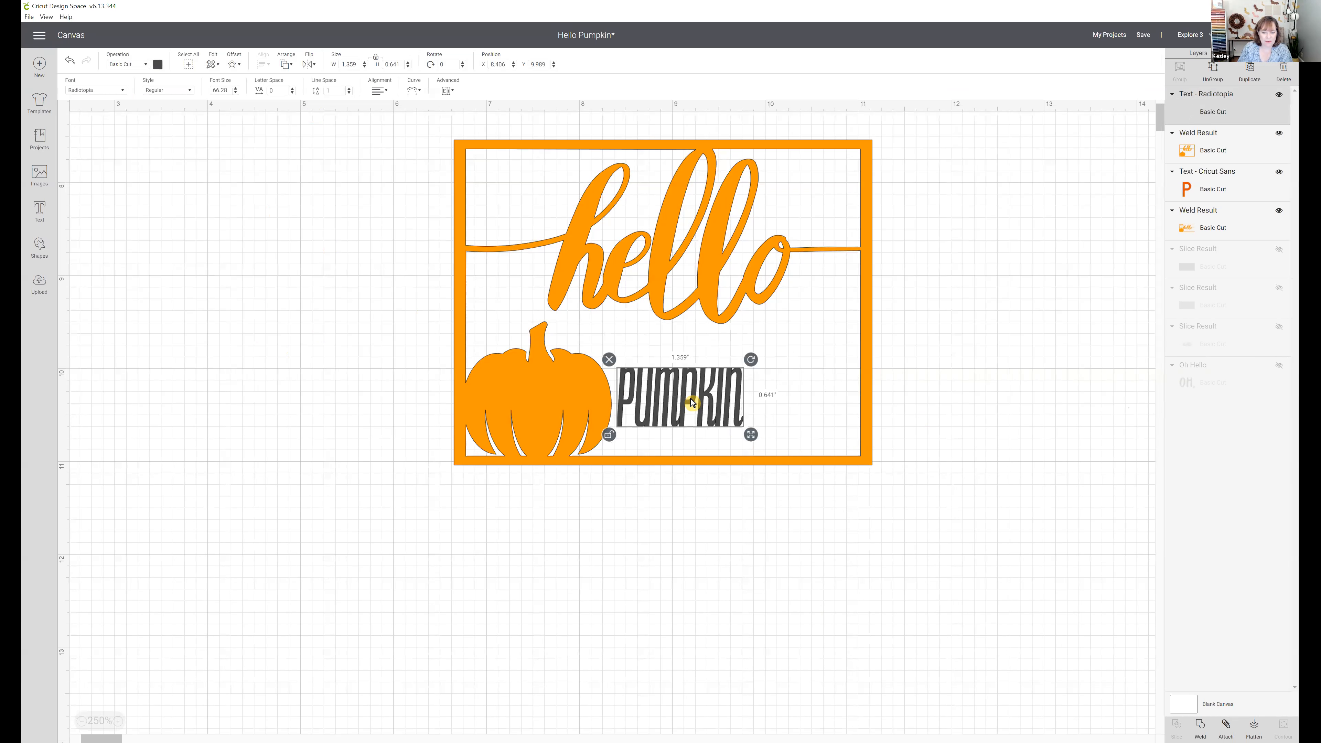
drag(717, 417, 728, 415)
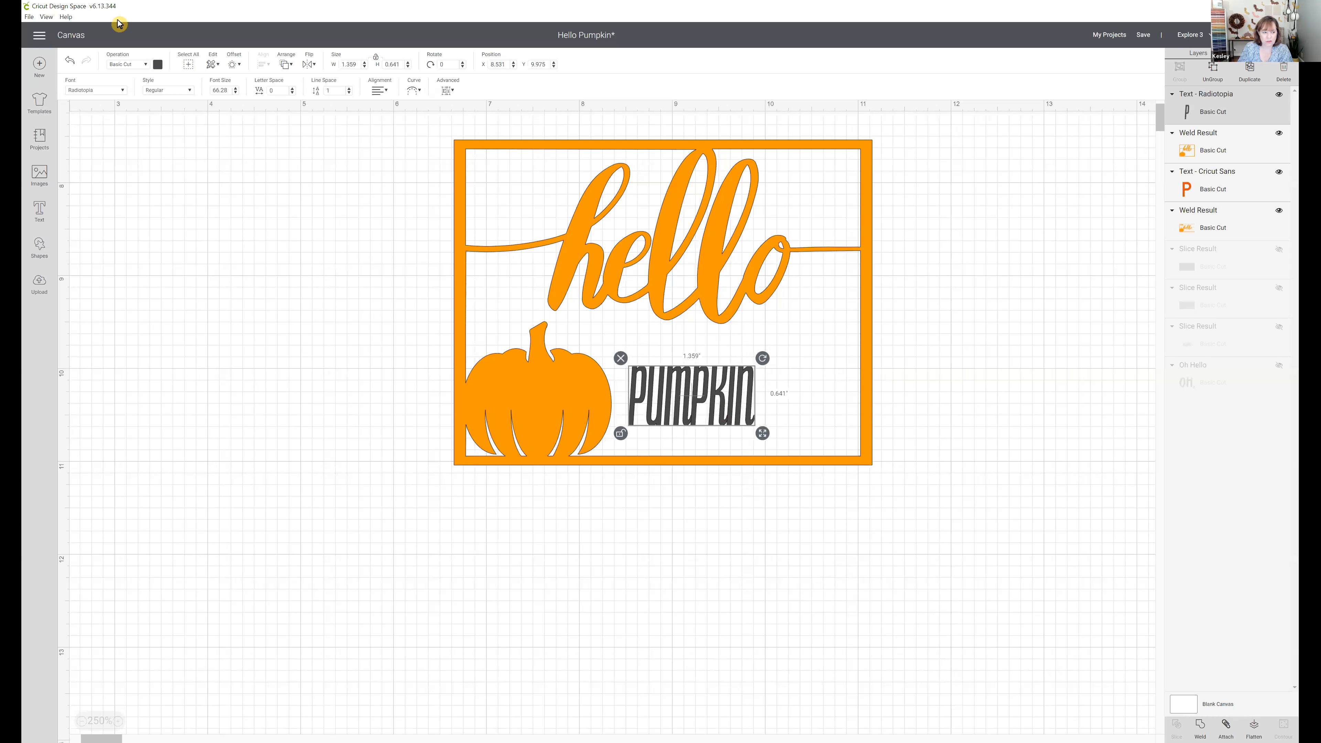
Retype the word as Pumpkin with only the first letter capitalized.
double_click(694, 404)
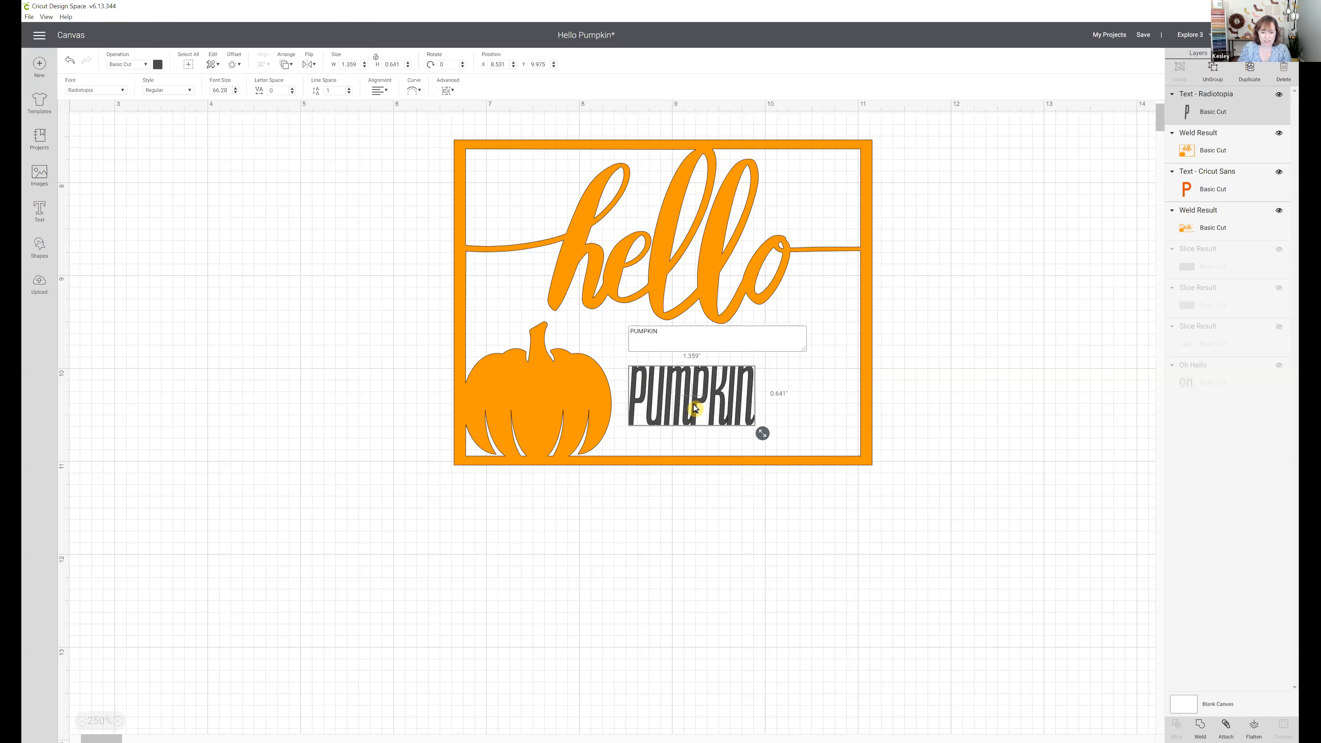
key(BackSpace)
key(BackSpace)
key(BackSpace)
key(BackSpace)
key(BackSpace)
key(BackSpace)
text(umpkin)
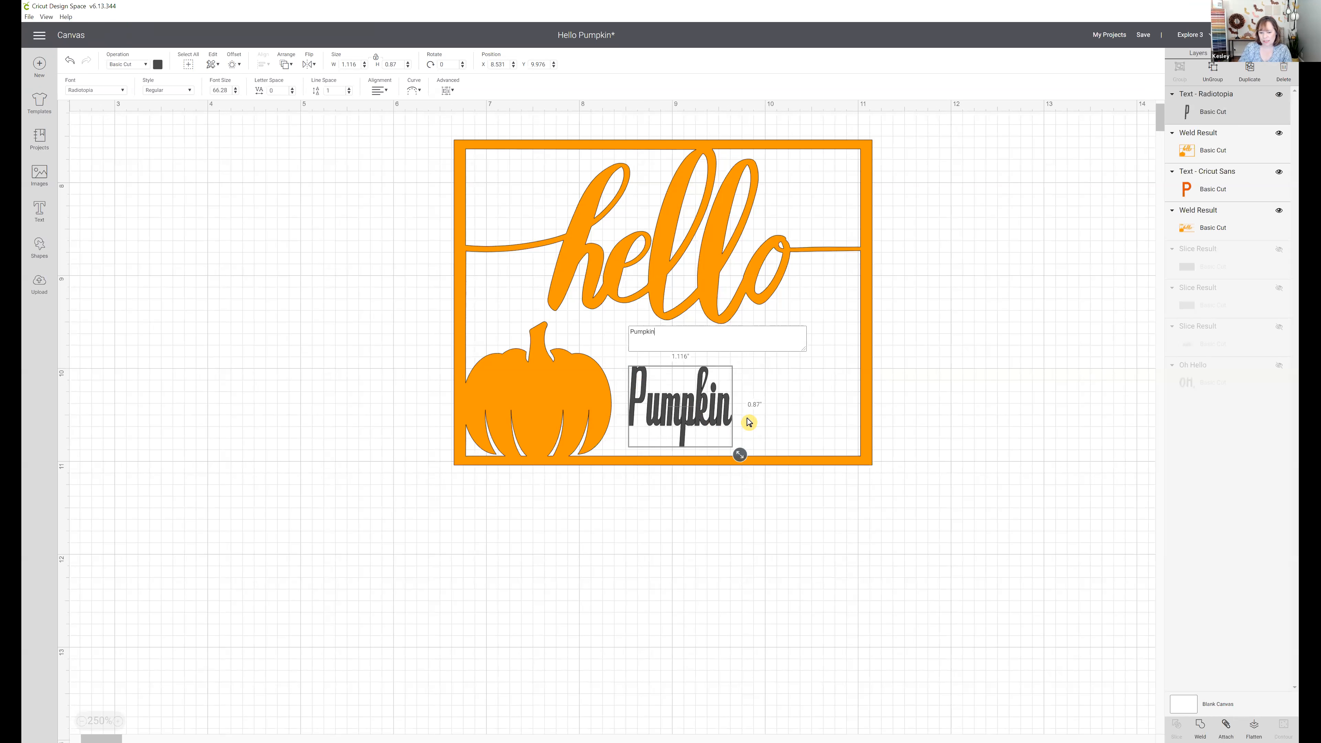
Retype the word entirely in lowercase as pumpkin.
key(BackSpace)
key(BackSpace)
key(BackSpace)
key(BackSpace)
key(BackSpace)
key(BackSpace)
key(BackSpace)
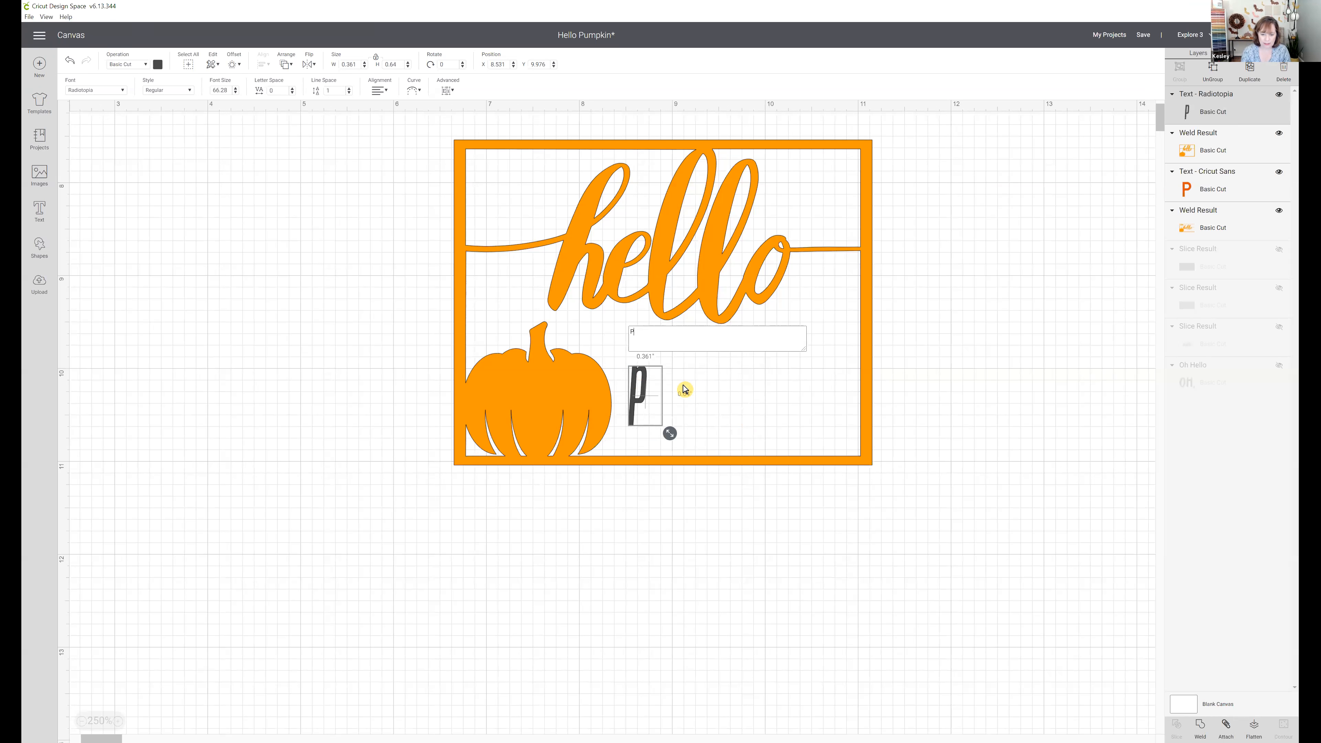
text(pumpkin)
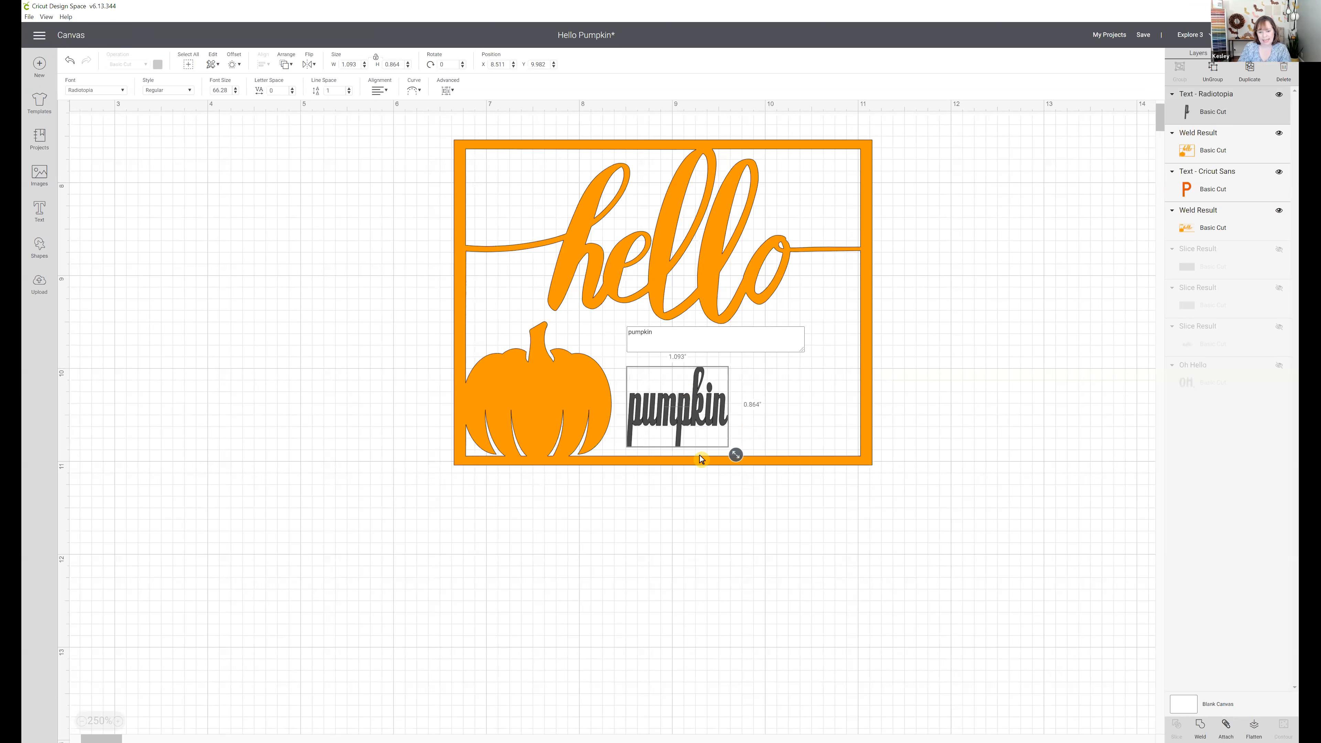
click(683, 520)
Move the pumpkin text out of the frame, enlarge it to about 3.93 by 3.11 in, and weld its letters together.
drag(694, 411, 292, 361)
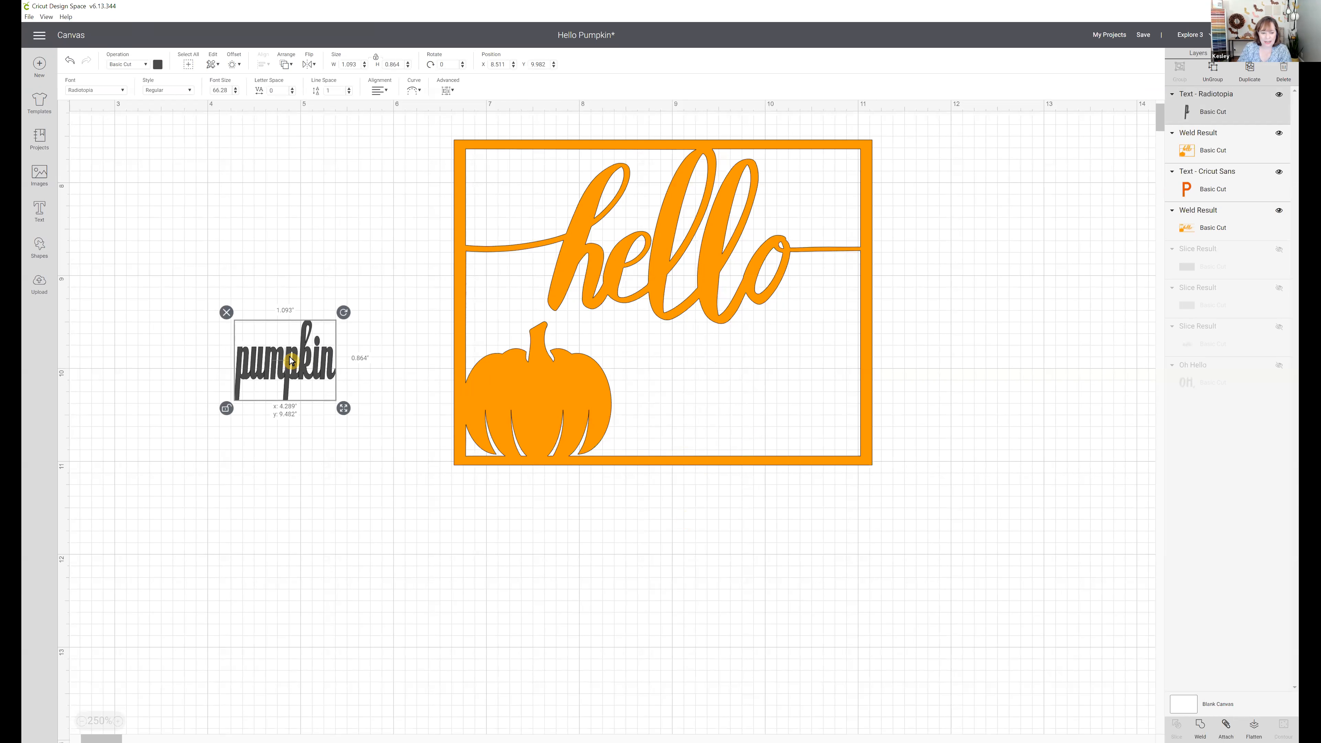
drag(333, 405, 598, 616)
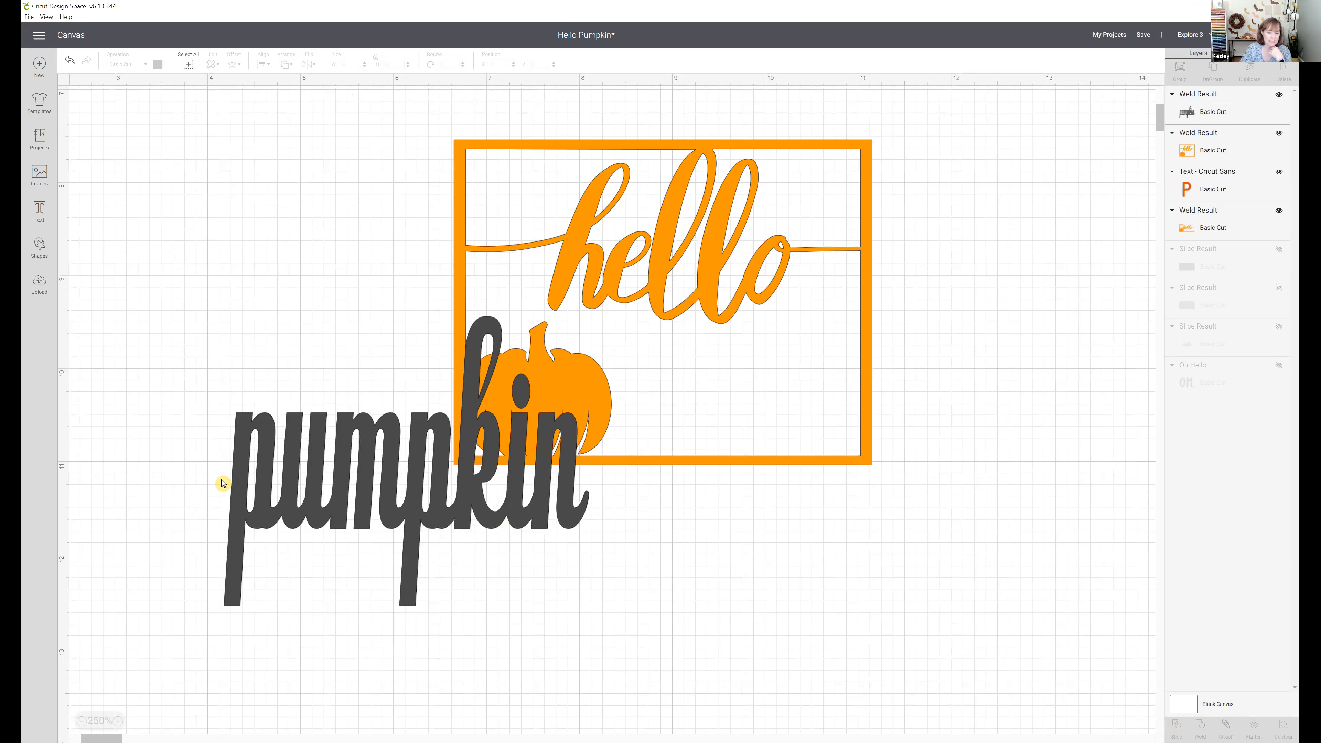
Shrink the welded pumpkin word to about 2.39 by 1.89 in and place it inside the frame beside the pumpkin, below hello.
click(407, 525)
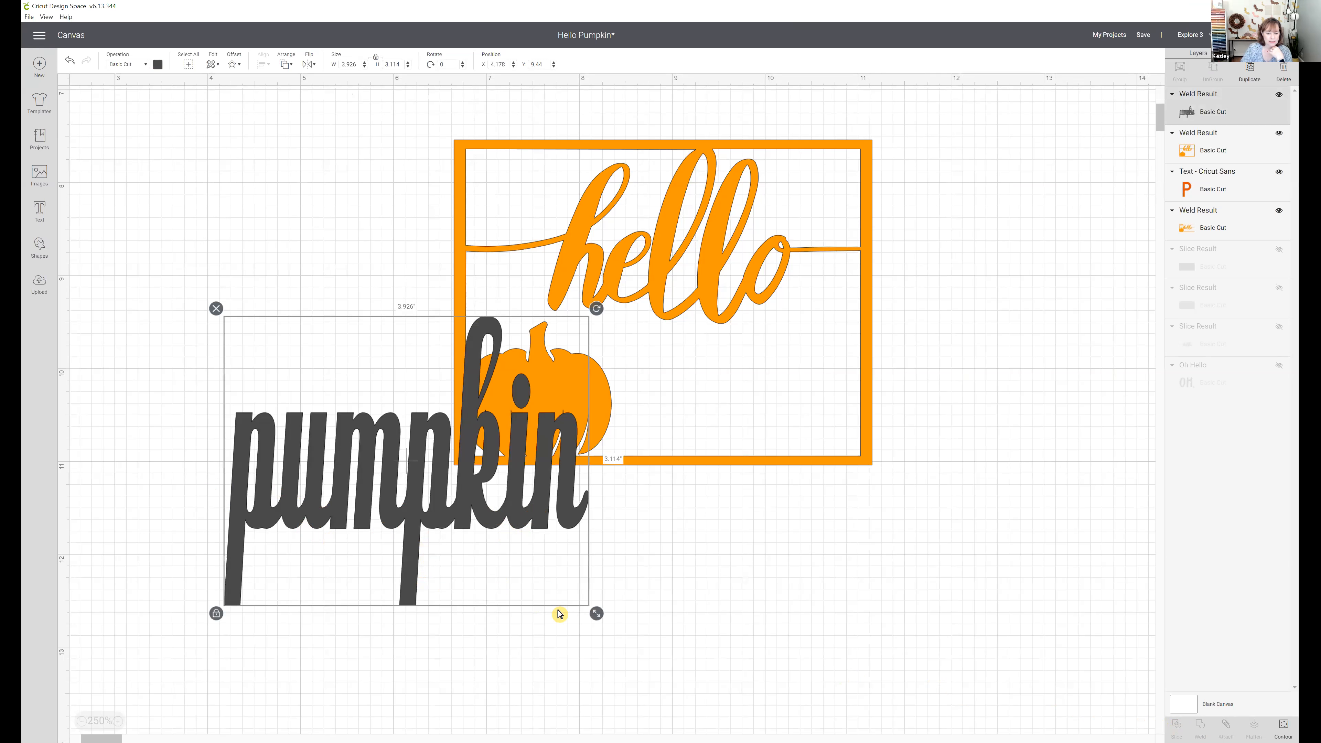
drag(599, 614, 496, 524)
drag(419, 418, 800, 386)
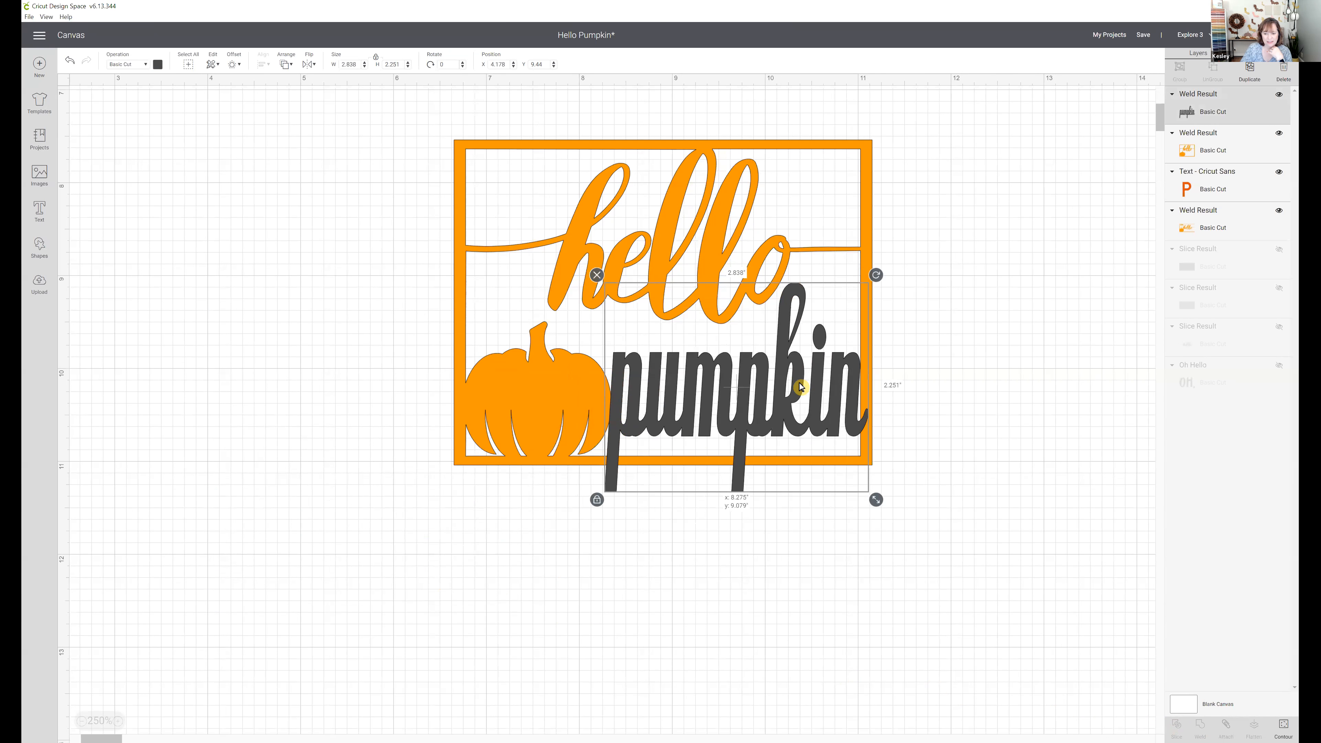
drag(876, 500, 838, 416)
drag(791, 359, 821, 355)
click(954, 348)
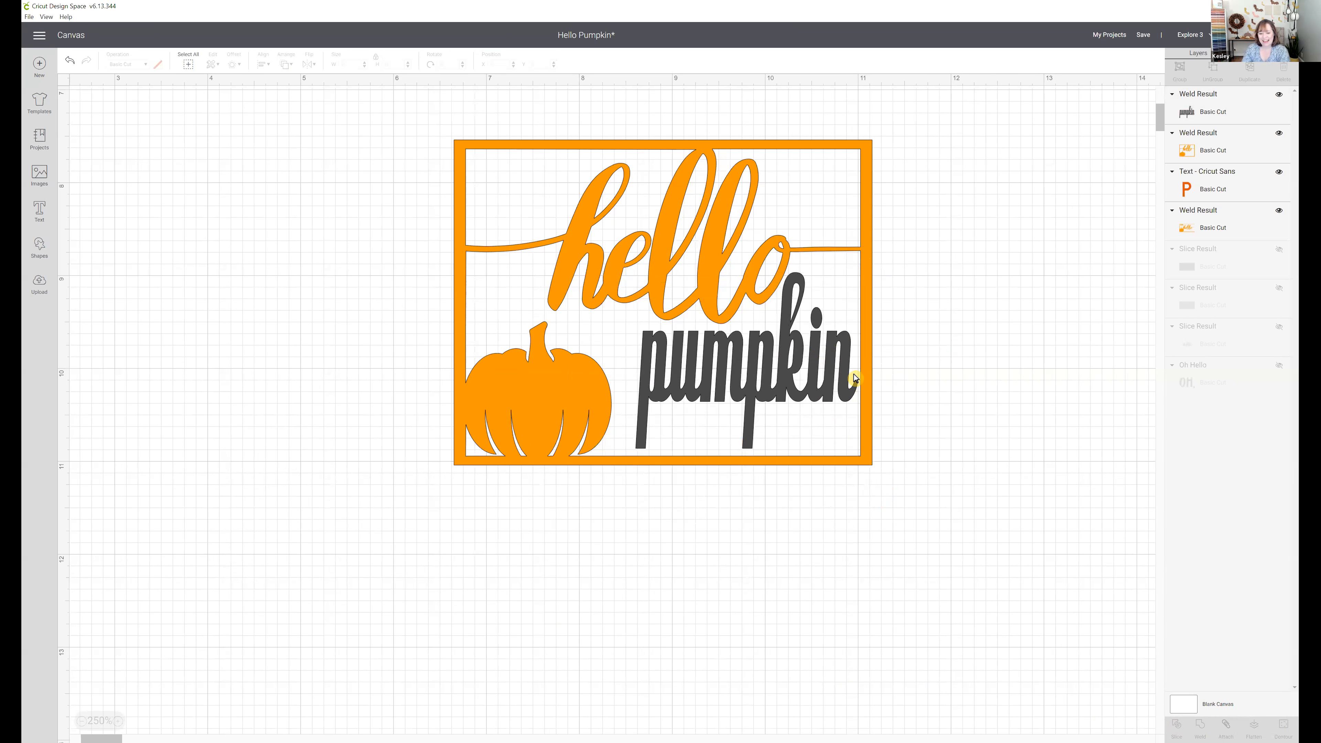
Recolor the pumpkin word in the yellow-orange material color.
click(765, 375)
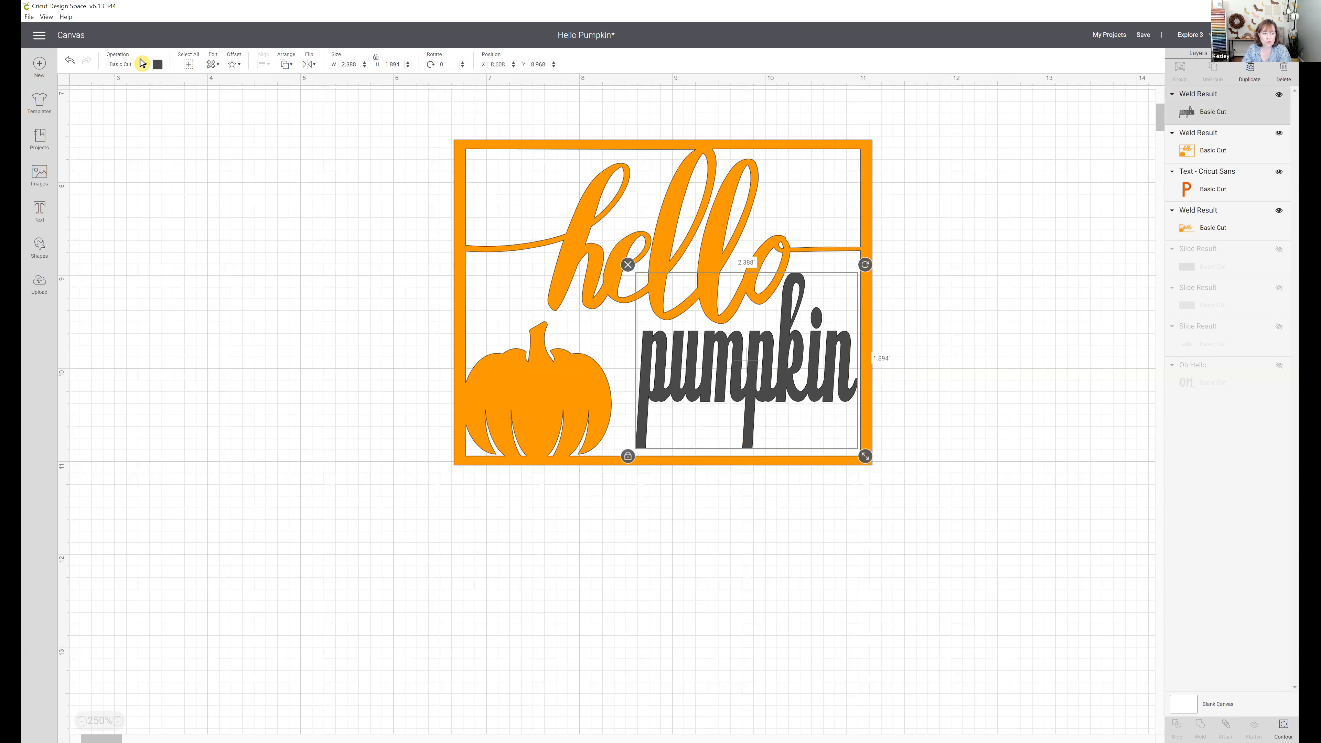
click(157, 65)
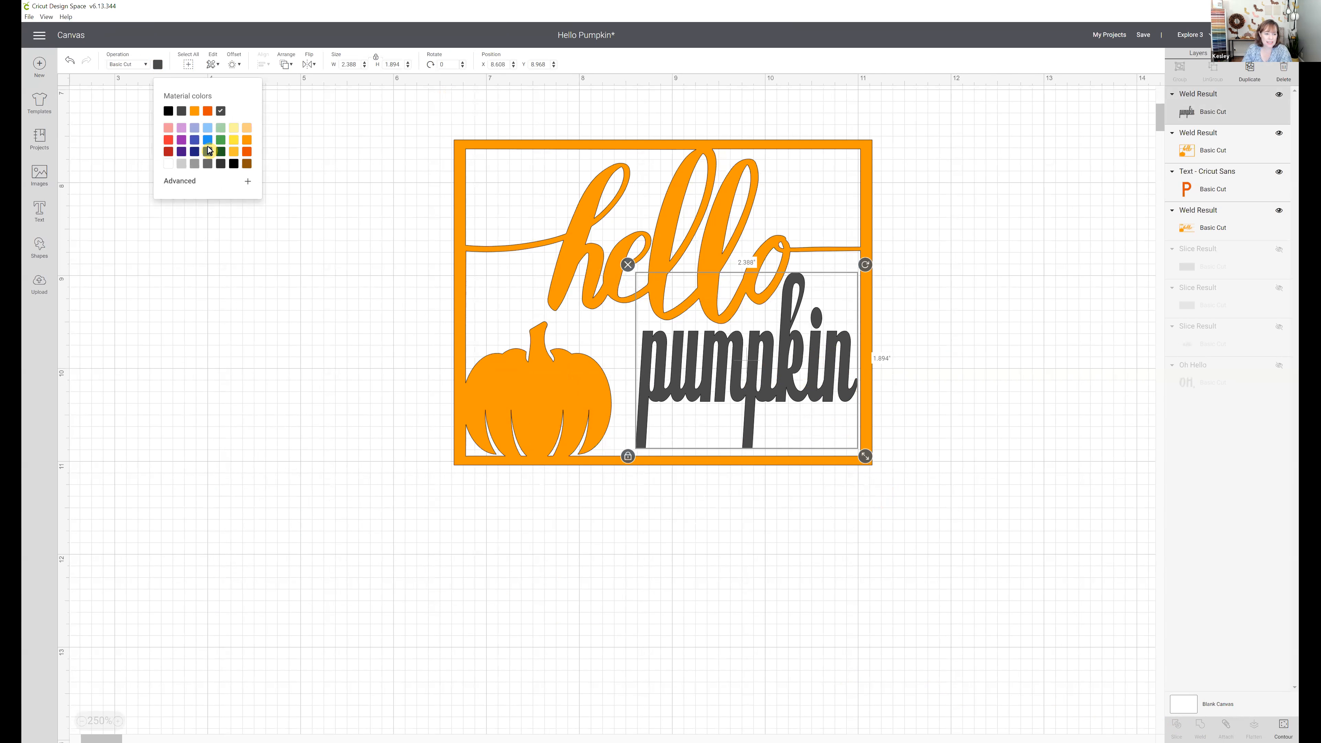
click(234, 151)
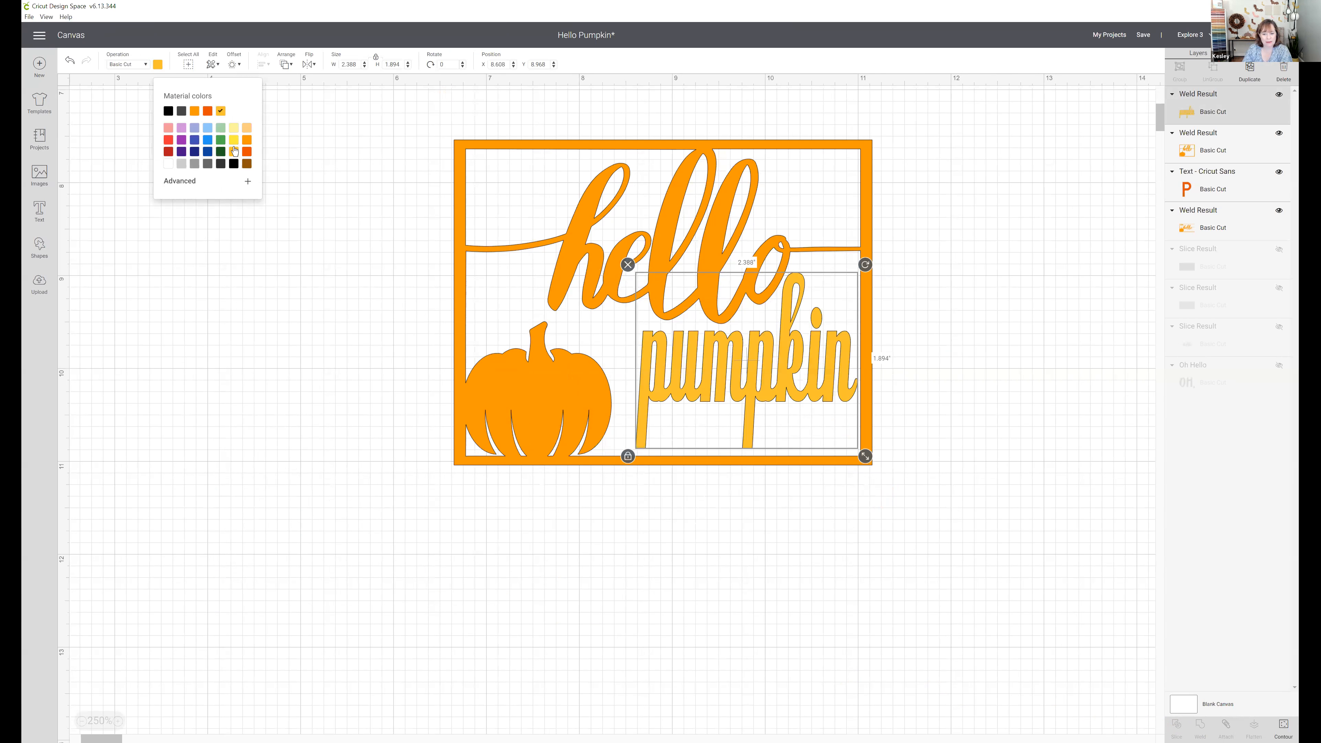
click(352, 353)
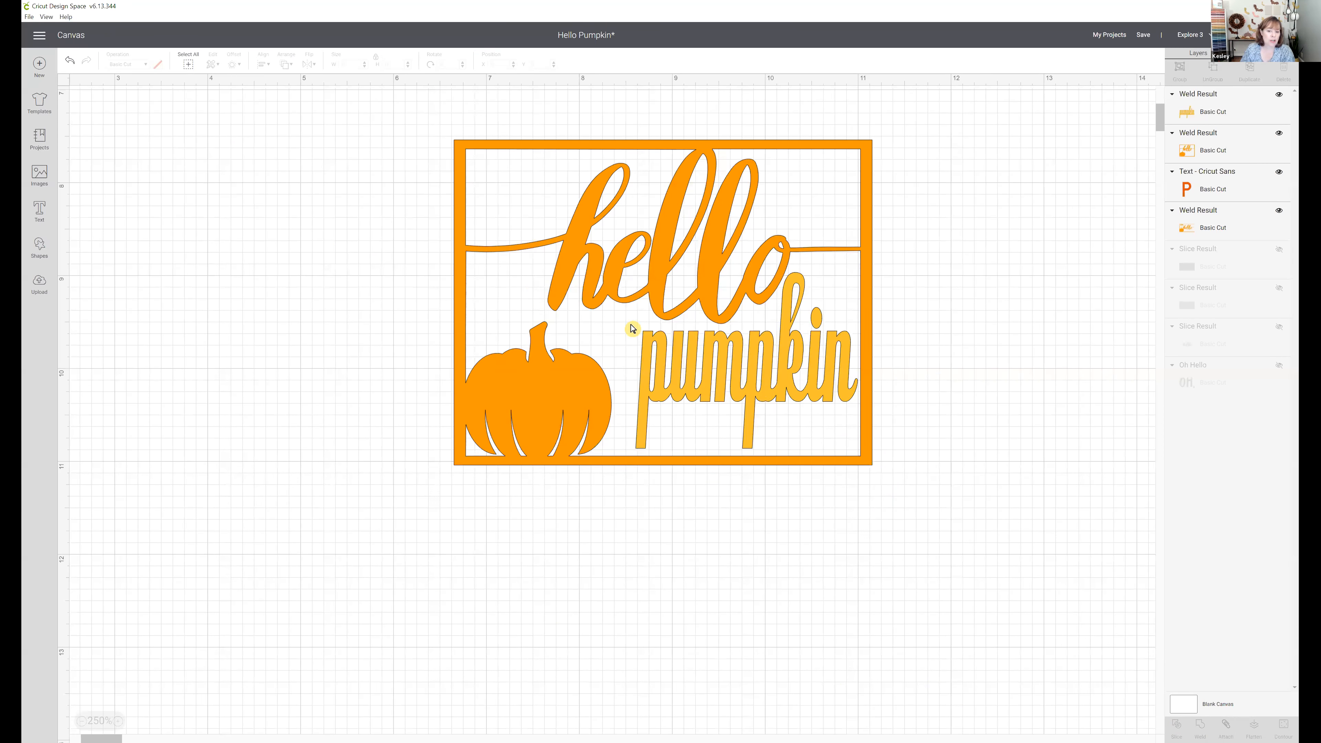
Add a new text reading pumpkin and place it on the empty canvas outside the frame, beside the pumpkin shape.
click(43, 212)
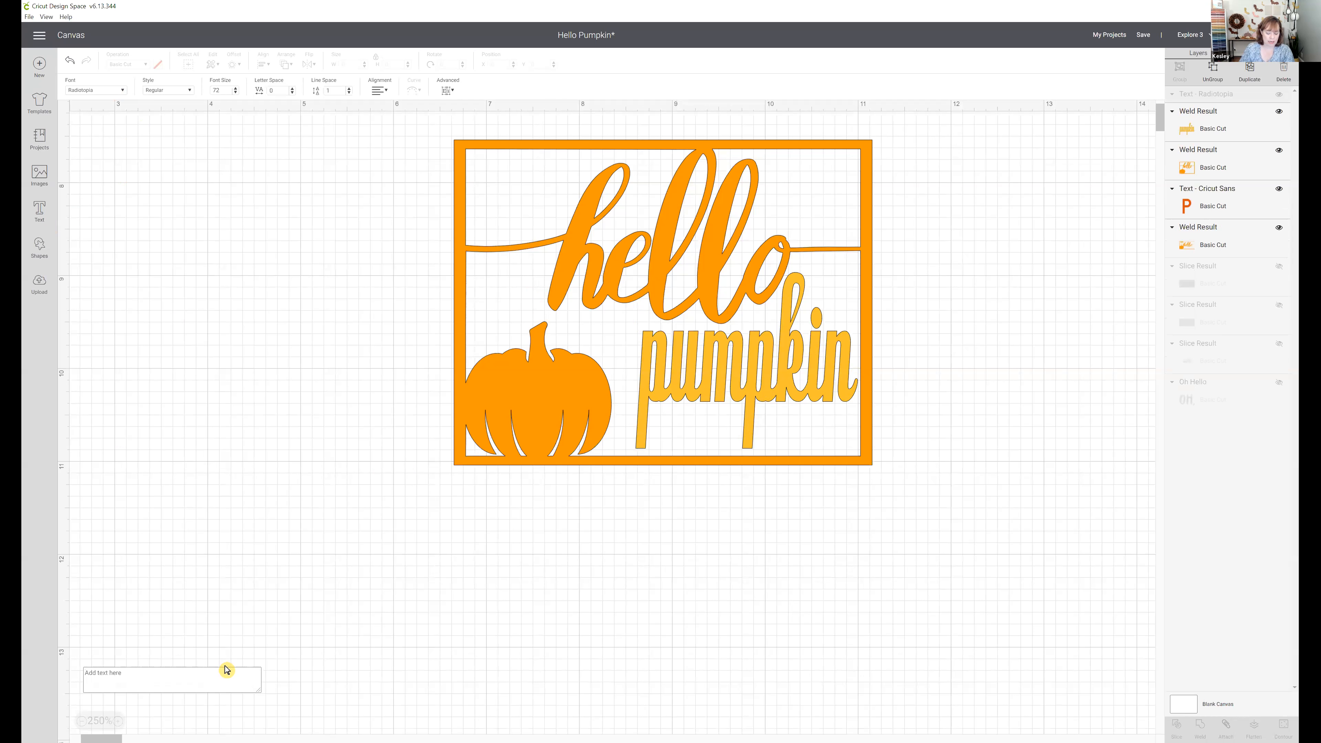
text(pu)
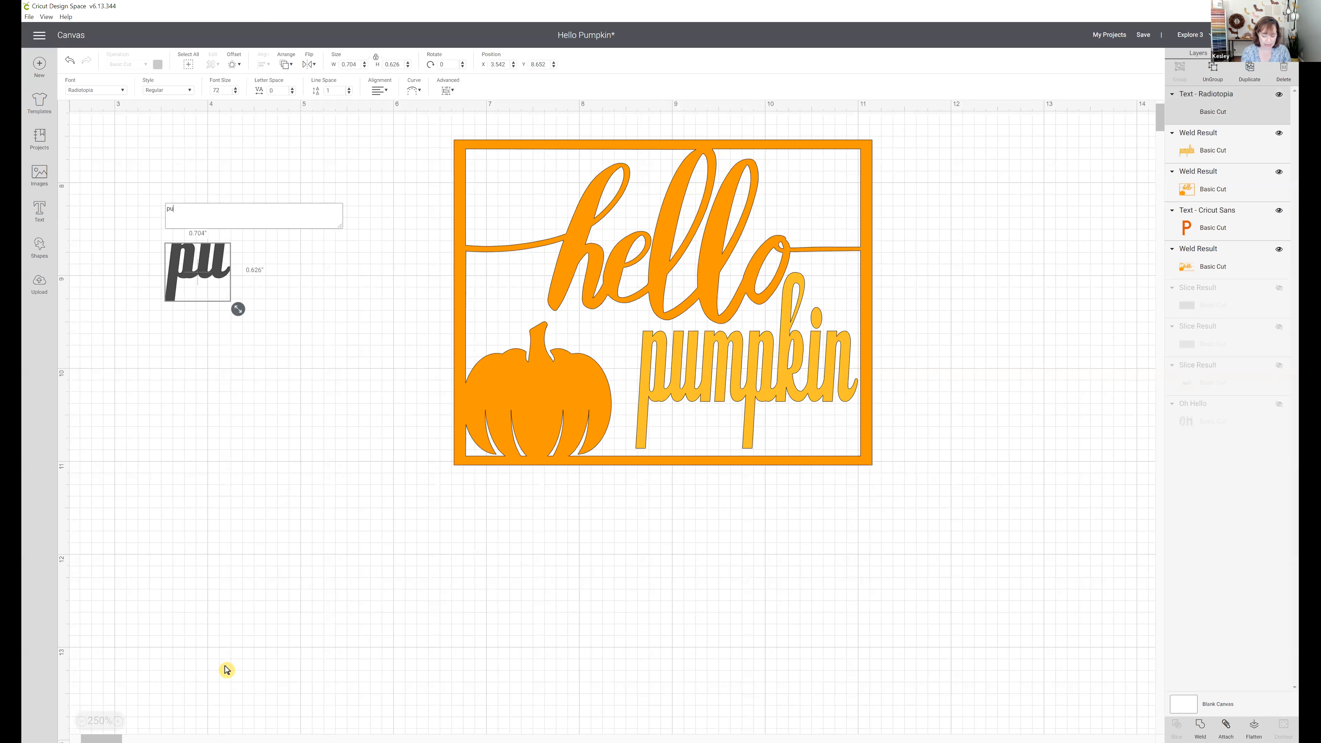
text(mp)
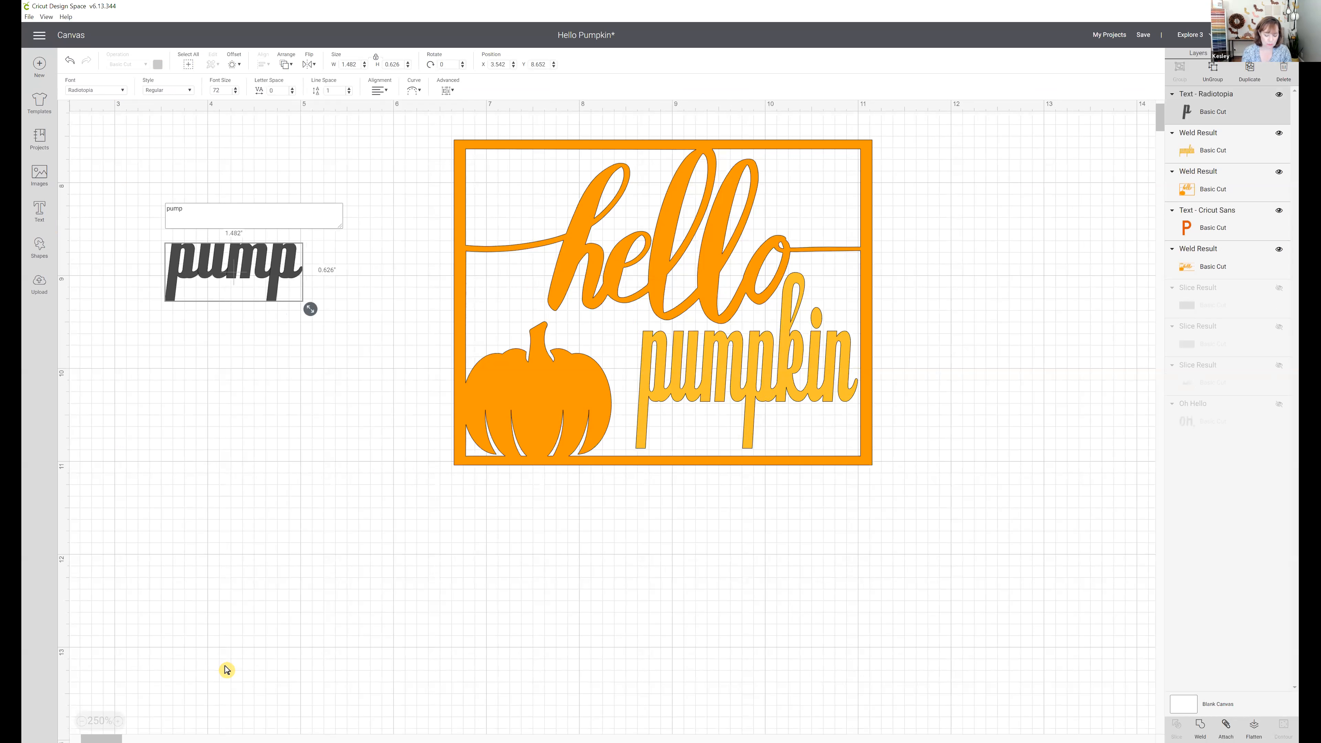
text(kin)
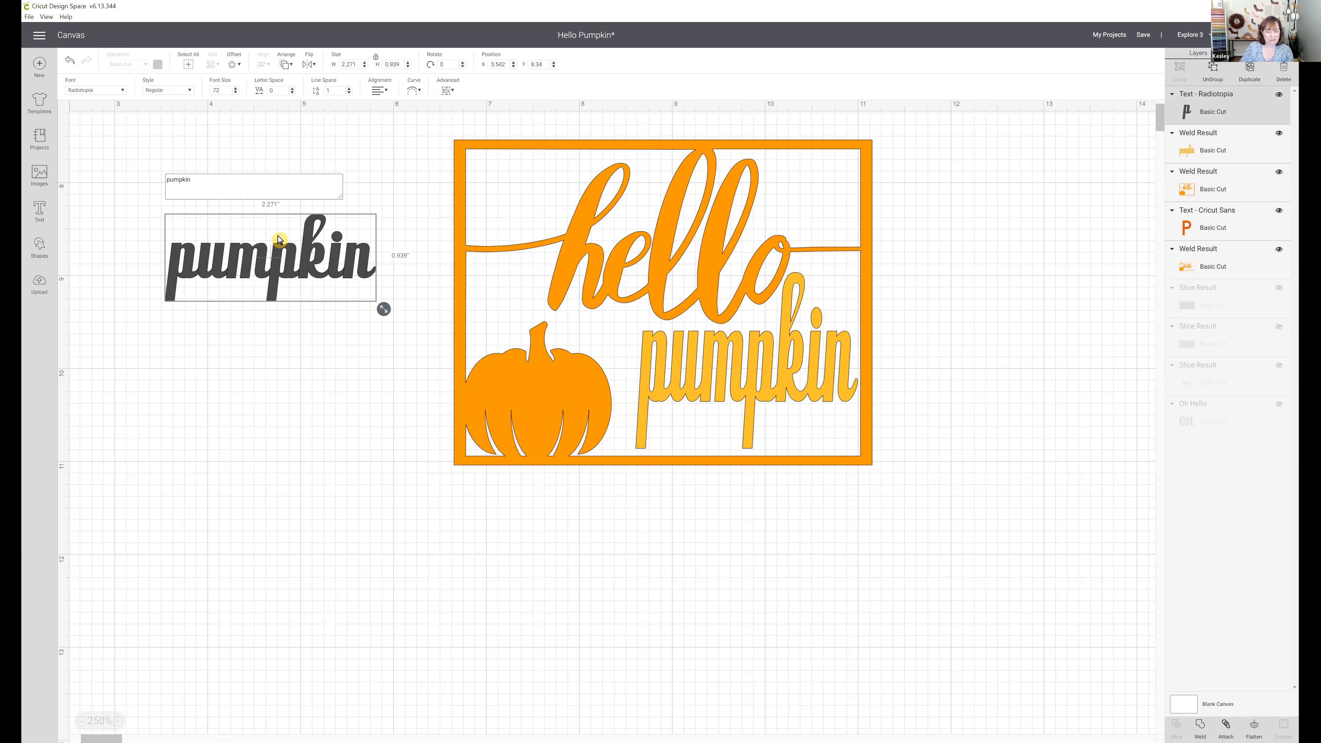
drag(280, 241, 282, 380)
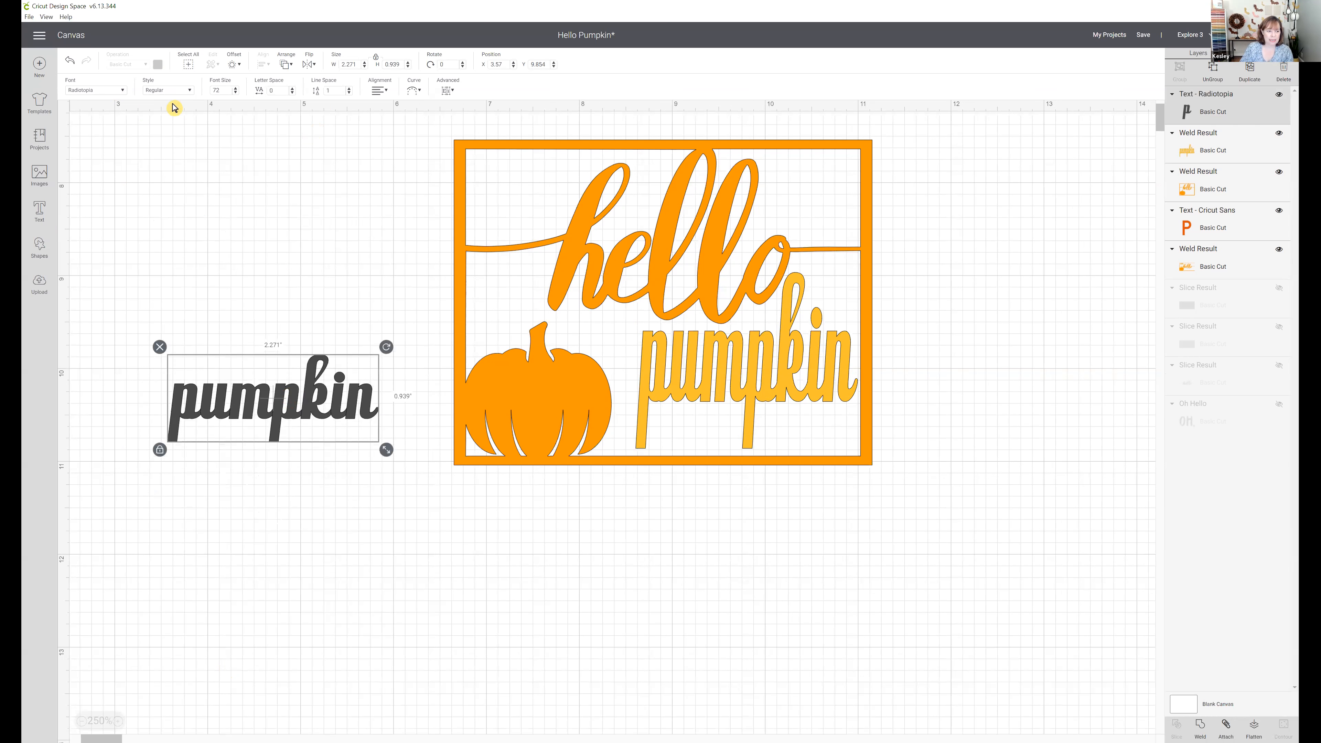
Change the new pumpkin text's font to Quirky Script, including non-kerned fonts in the search, and move the text below the frame.
click(112, 91)
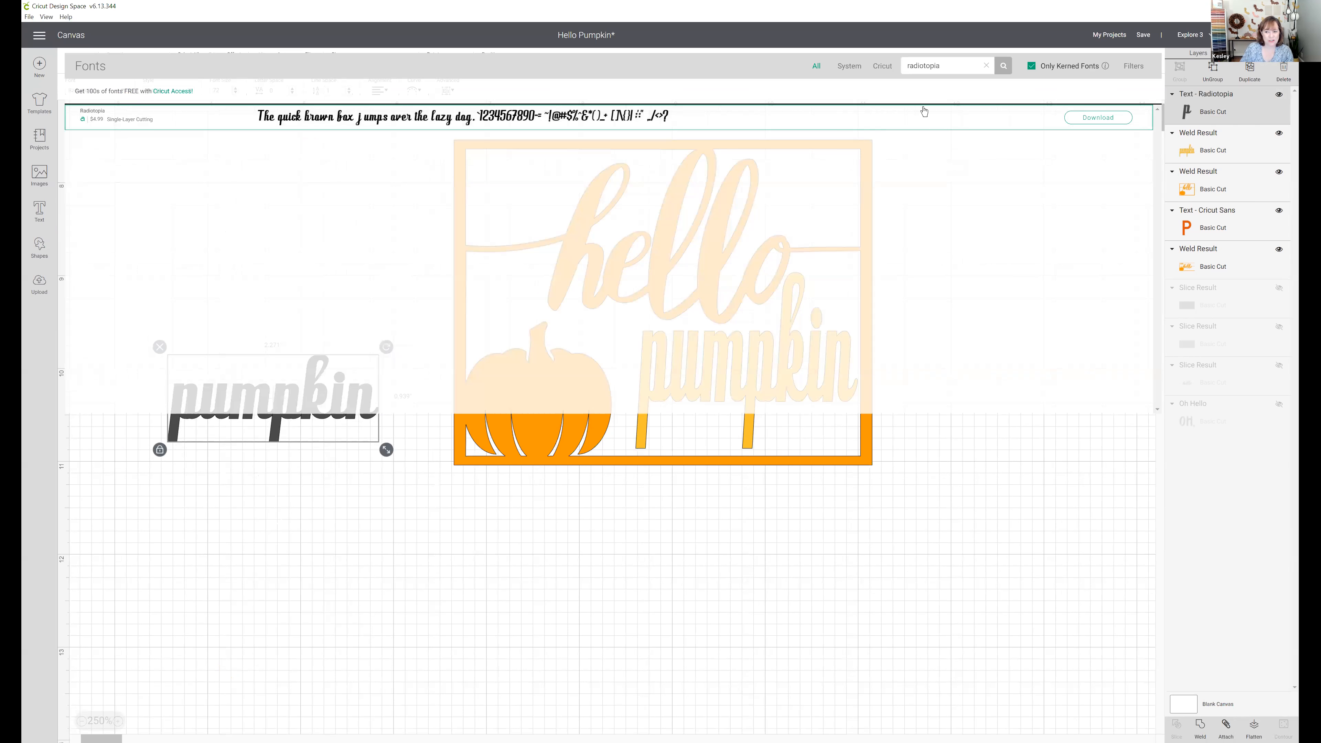
click(1031, 67)
double_click(961, 68)
text(quirky)
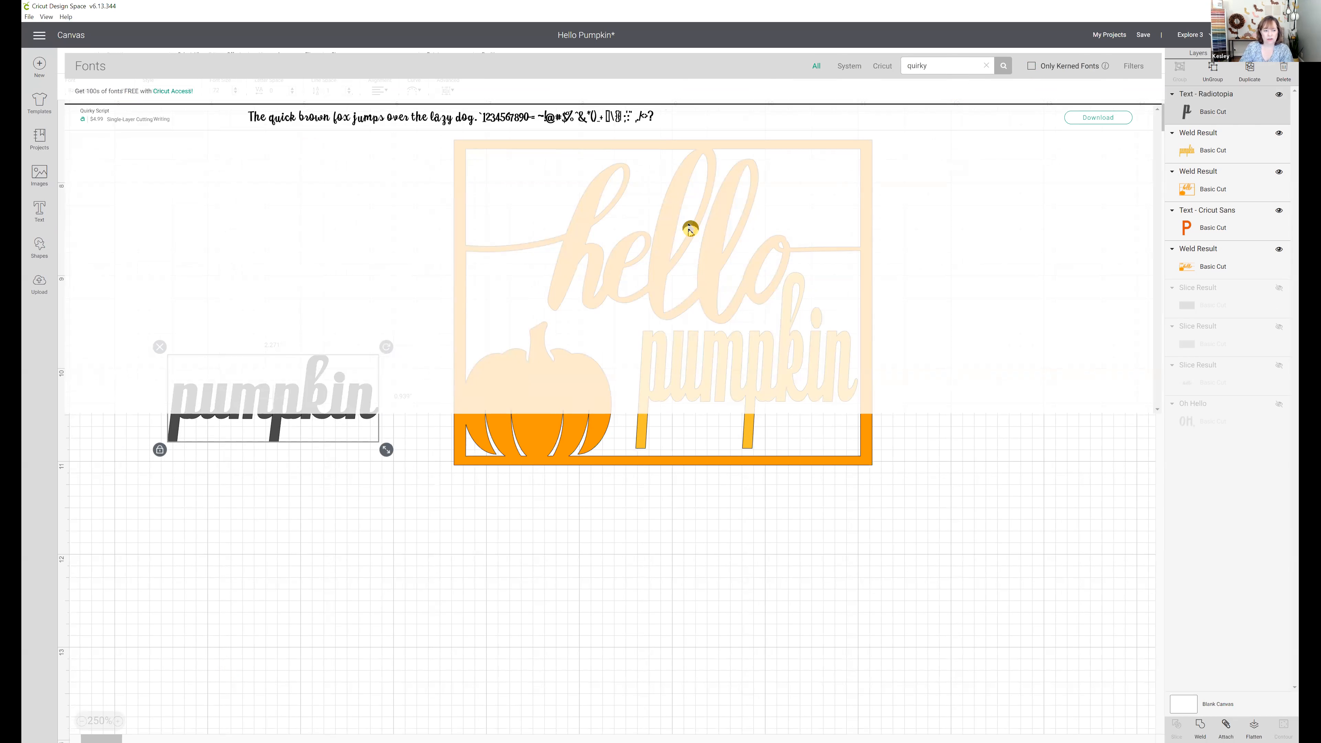
click(484, 126)
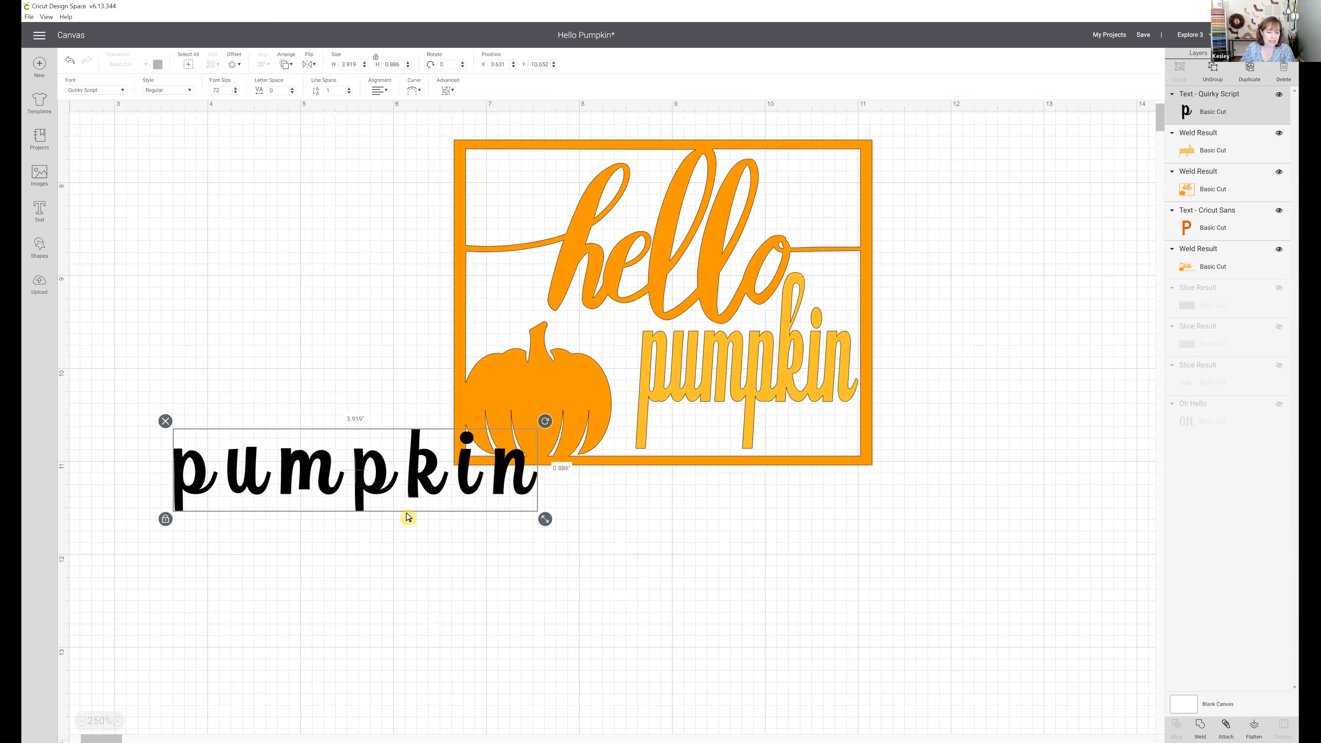
drag(393, 493, 419, 545)
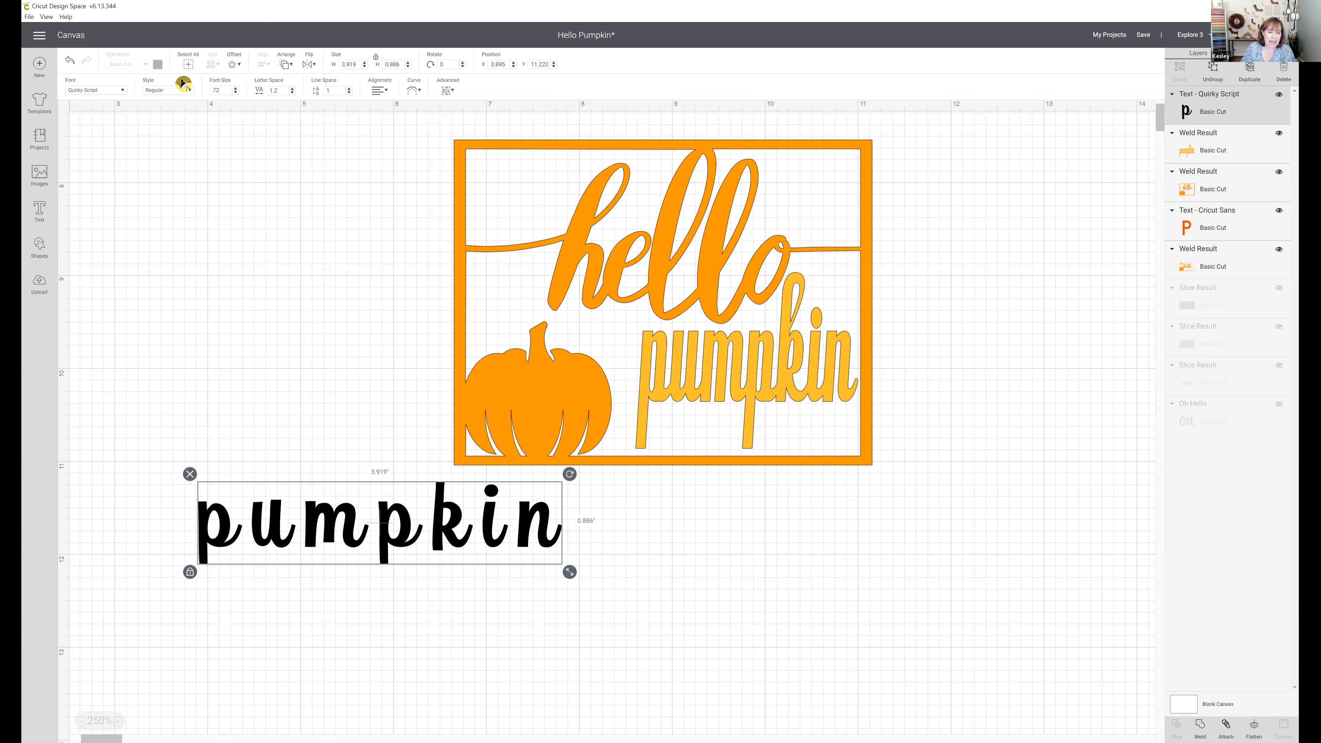
Reduce the letter spacing of the Quirky Script pumpkin text to 0.5.
click(292, 94)
click(292, 92)
click(292, 93)
click(292, 92)
click(292, 92)
click(292, 93)
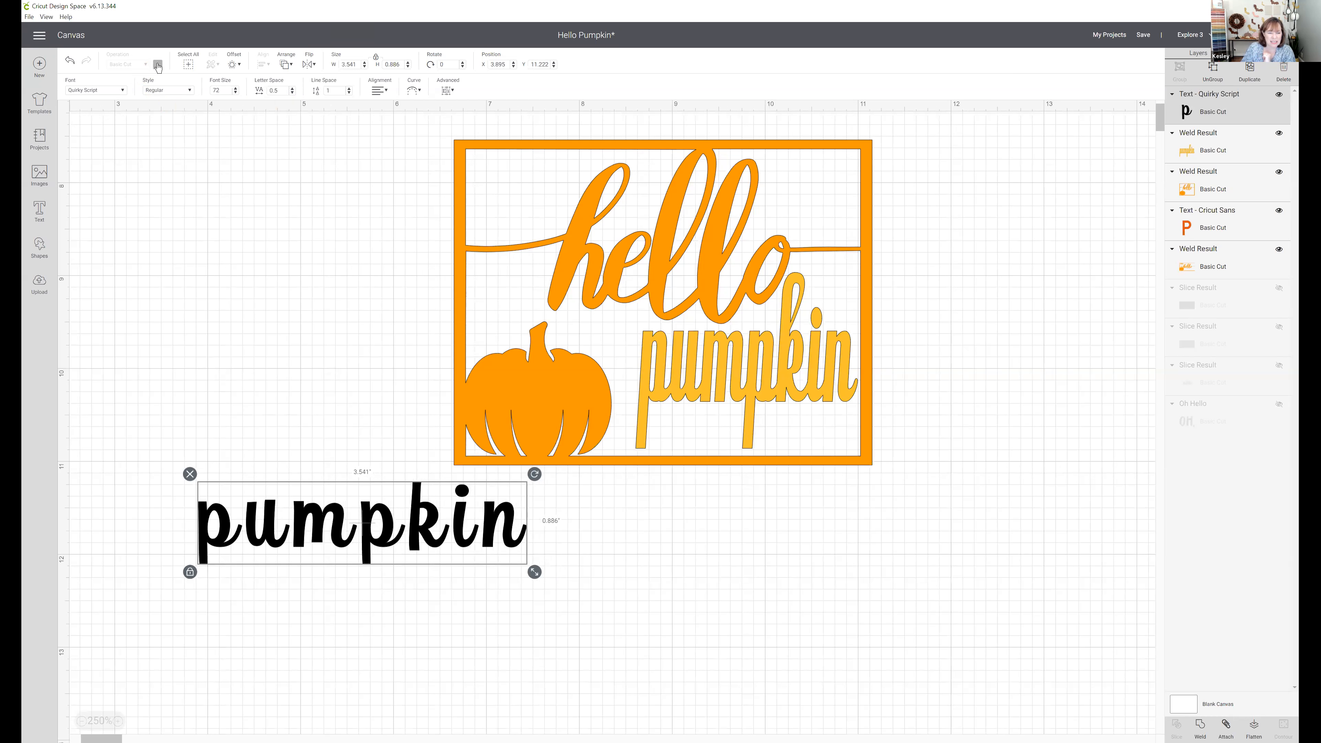
Recolor the Quirky Script pumpkin text bright yellow.
click(272, 263)
click(284, 537)
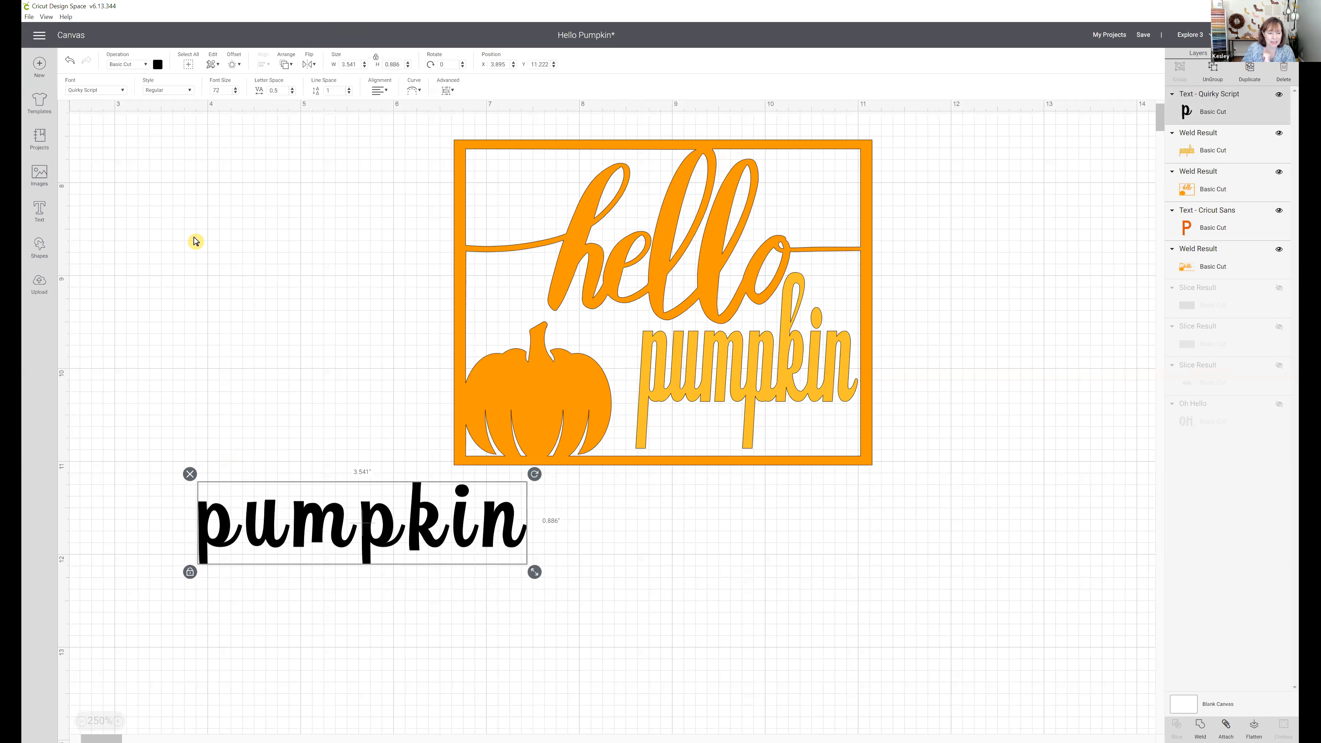
click(157, 65)
click(234, 141)
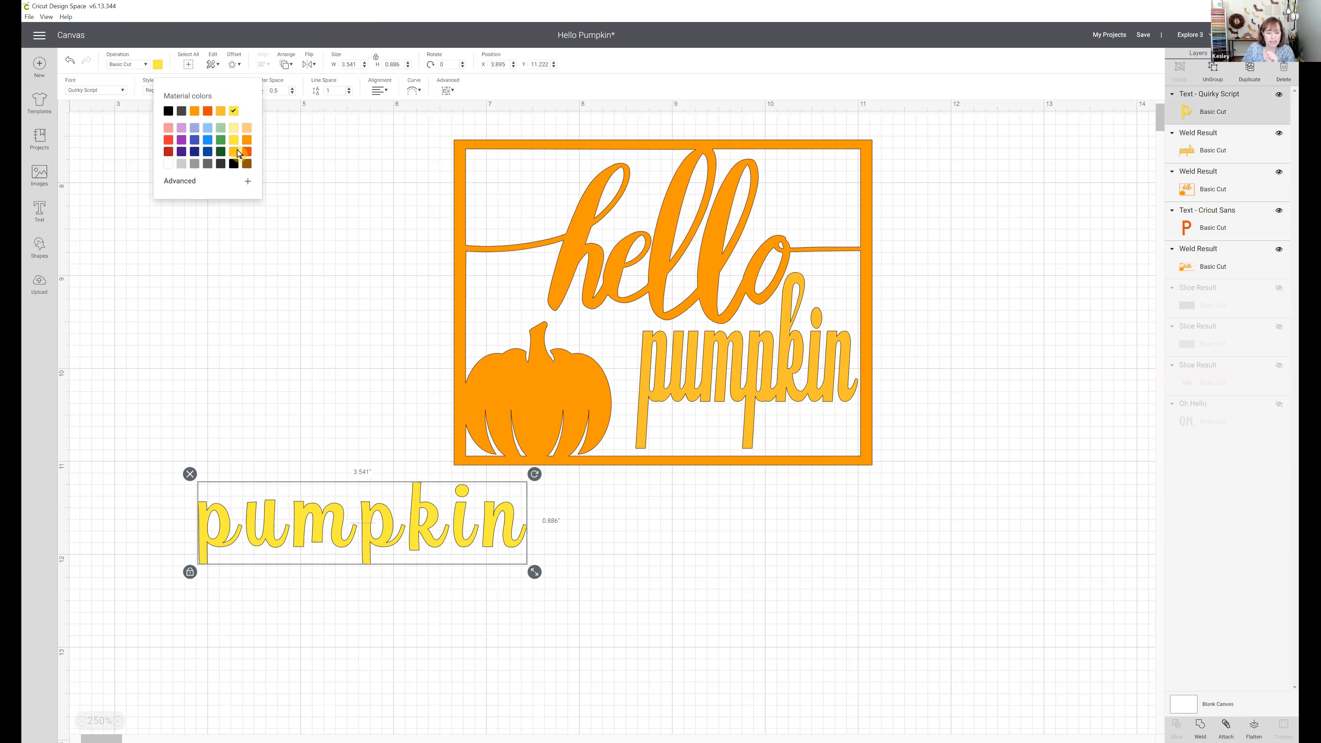
click(317, 175)
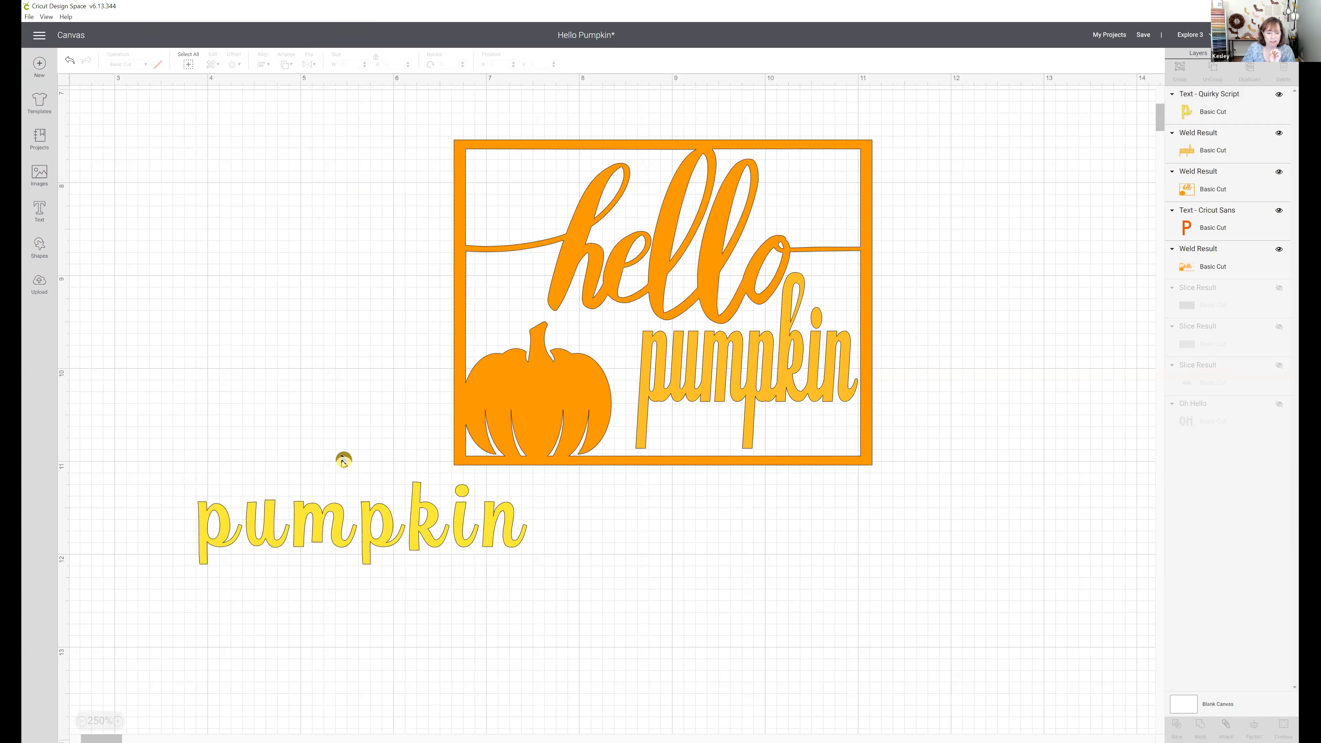
Enlarge the yellow pumpkin text to about 6.85 by 1.71 in and tighten its letter spacing to -0.7.
click(340, 499)
drag(535, 572, 841, 649)
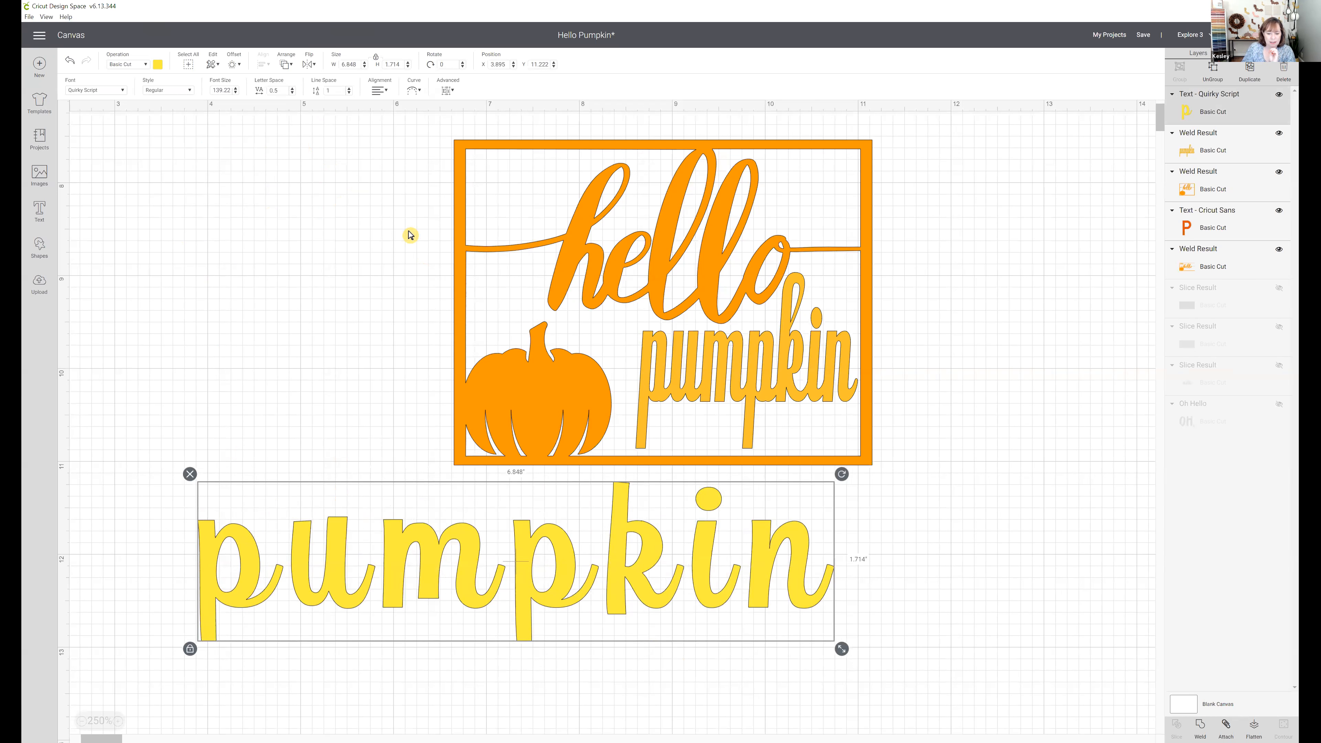
click(292, 93)
click(292, 93)
click(291, 93)
click(292, 92)
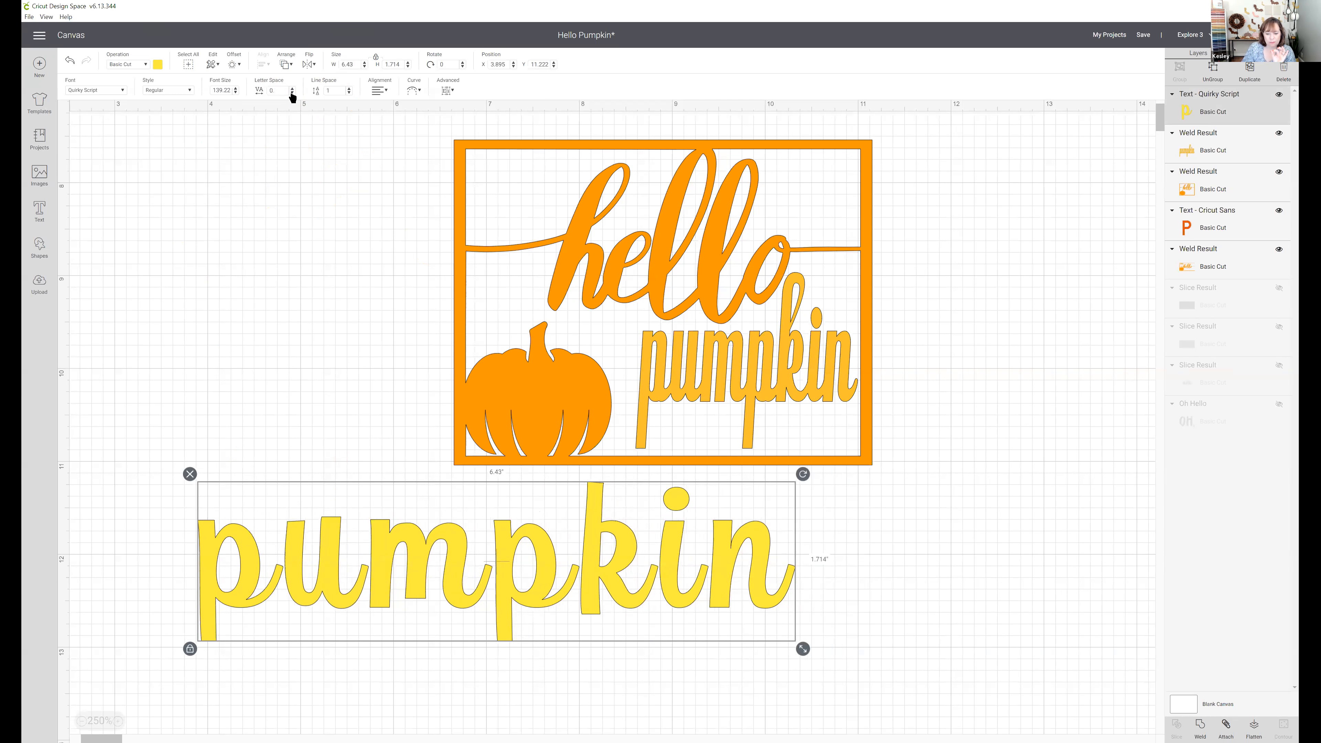
click(292, 93)
click(291, 92)
click(292, 93)
click(292, 93)
click(291, 92)
click(292, 92)
click(291, 92)
click(292, 93)
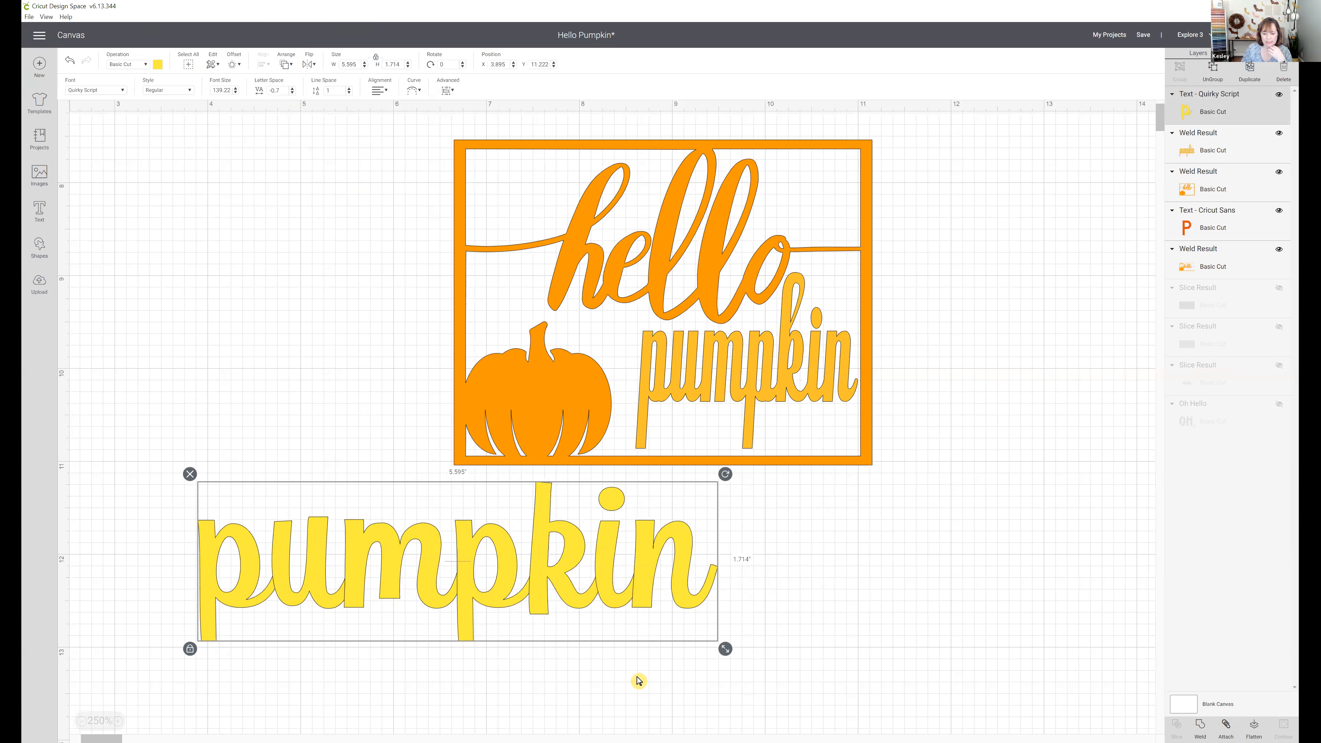
Weld the yellow pumpkin text's letters together and hide the welded word on the canvas.
click(1202, 729)
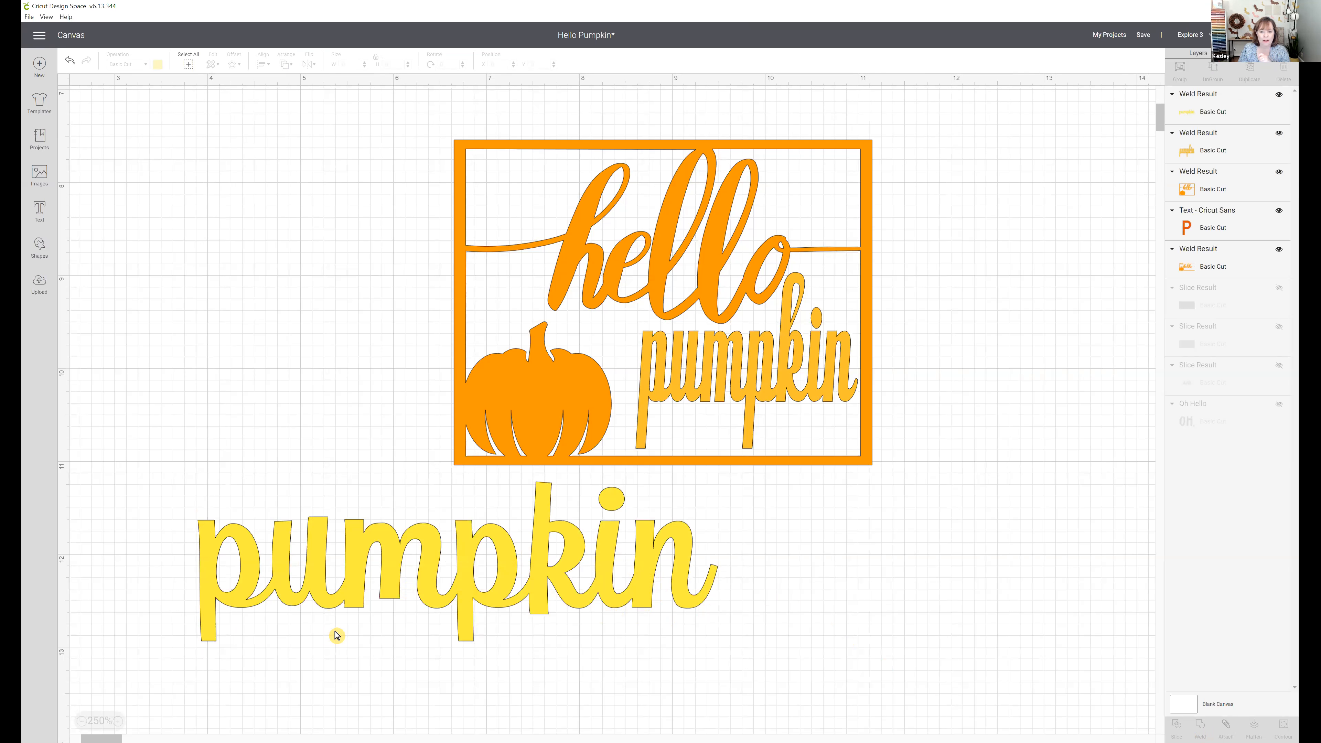
click(446, 578)
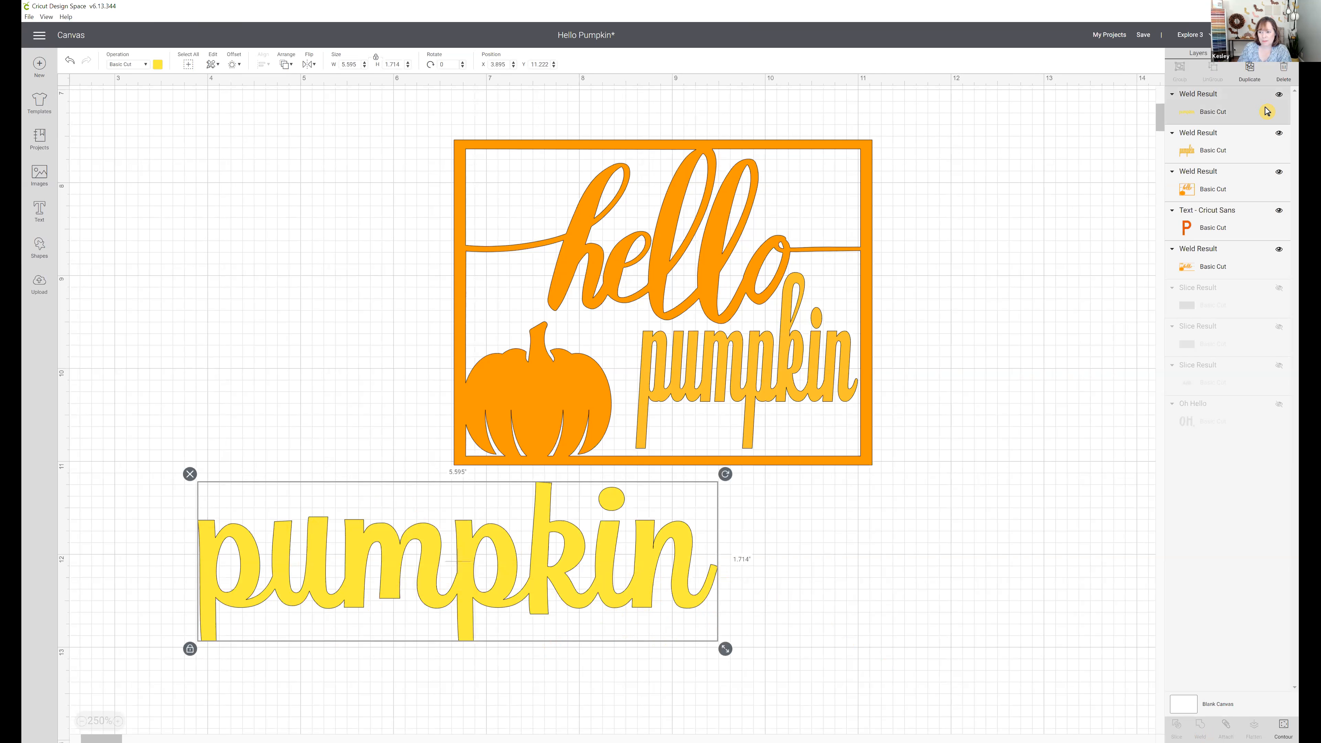
click(1279, 95)
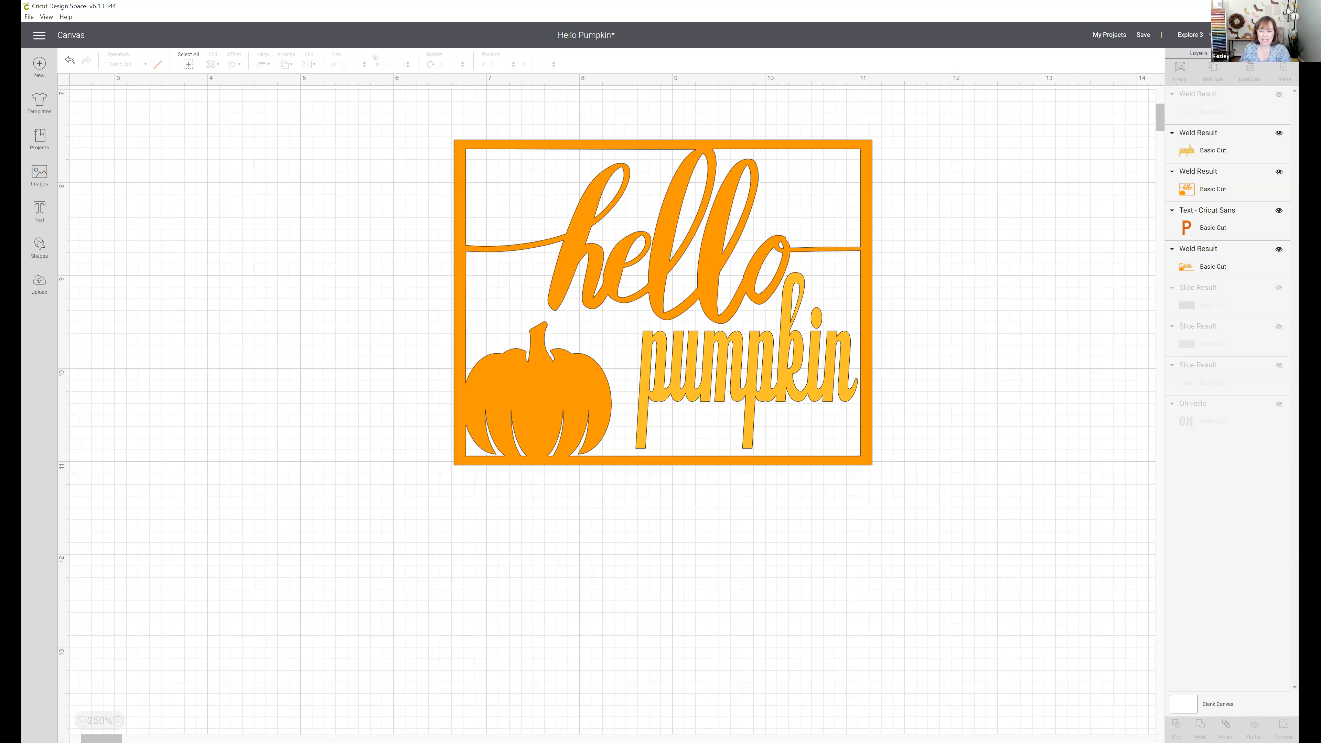
Send the project to the cutting preparation and set all materials to load On Mat.
click(1264, 35)
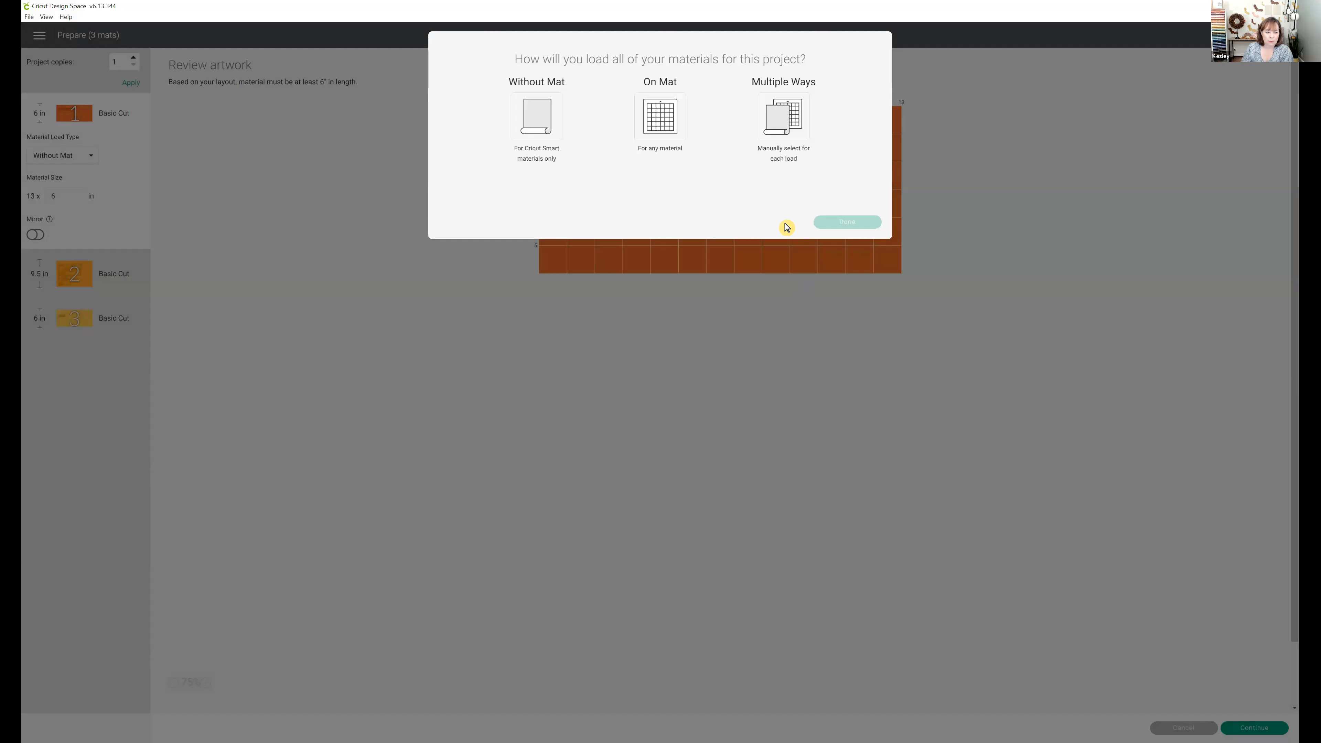
click(662, 123)
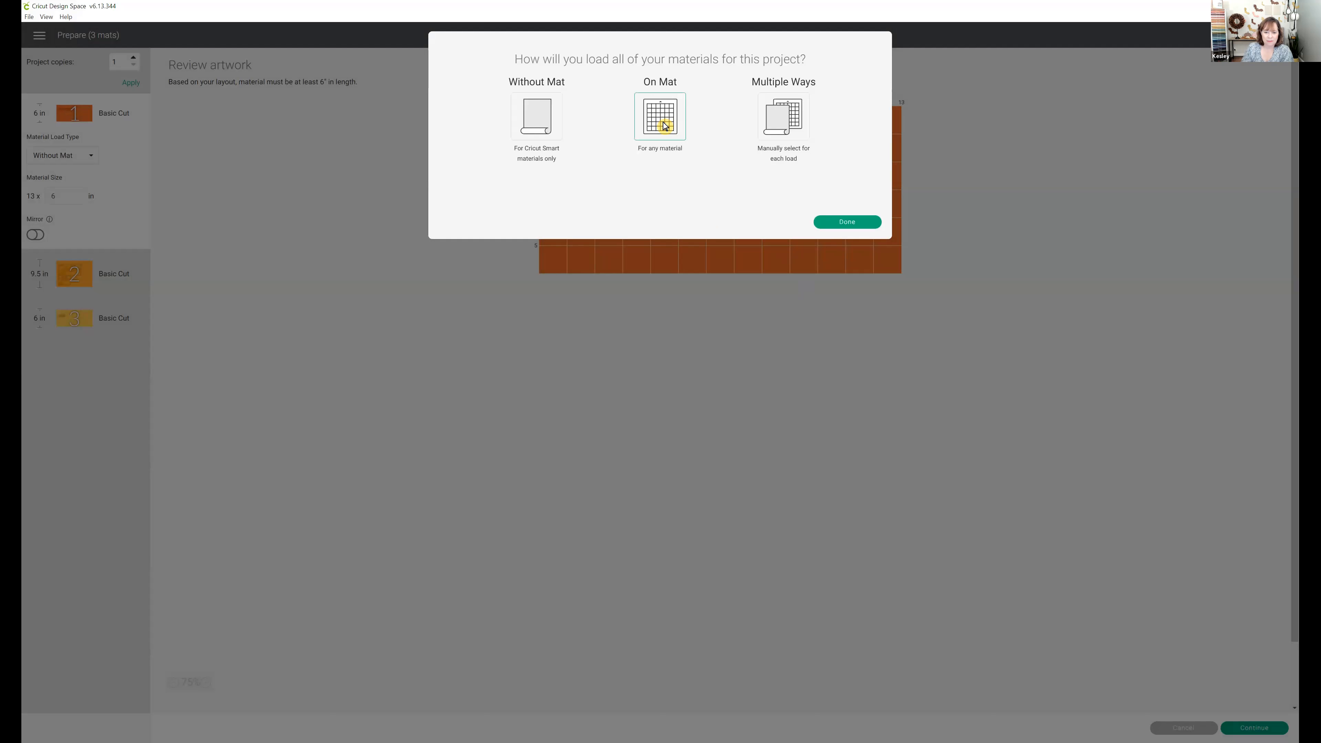
click(861, 222)
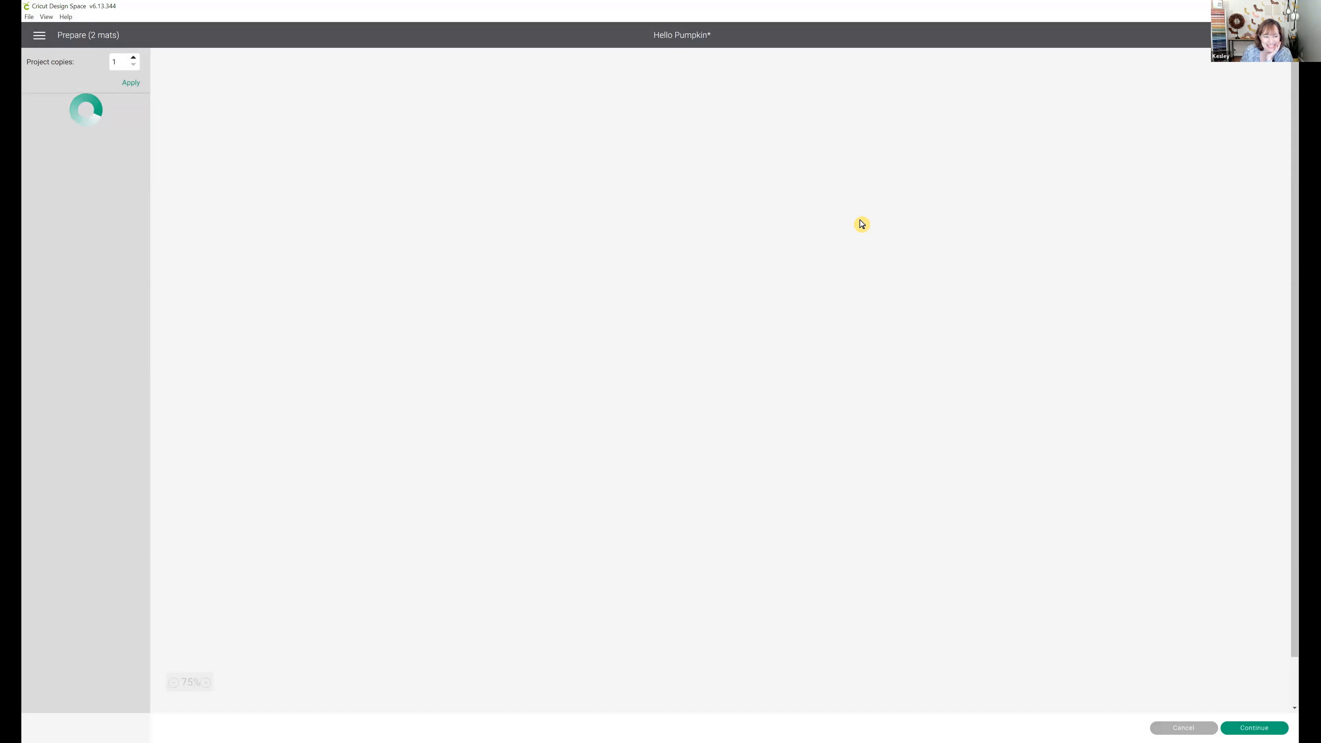